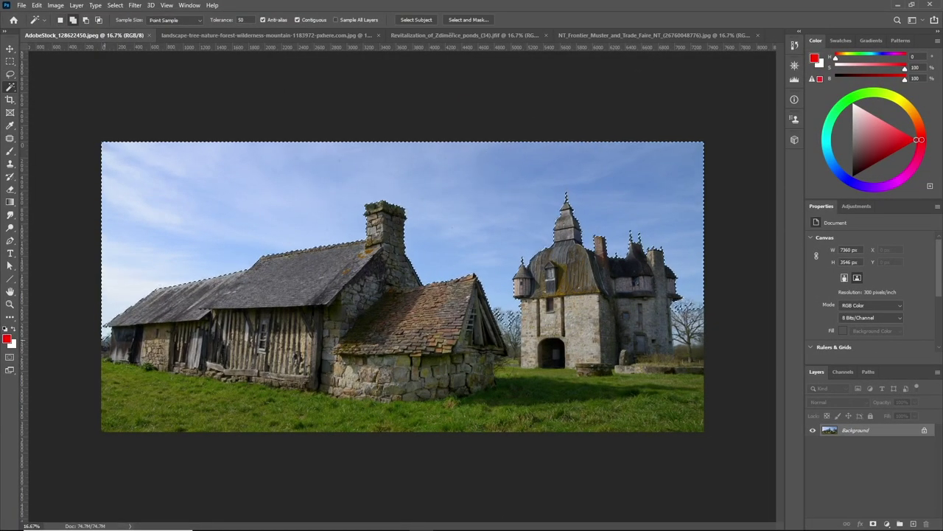
Add a layer mask from the sky selection and invert it so the buildings and grass show while the sky is hidden.
{"action": "left_click", "coordinate": [873, 523]}
{"action": "left_click", "coordinate": [739, 500]}
{"action": "left_click", "coordinate": [872, 523]}
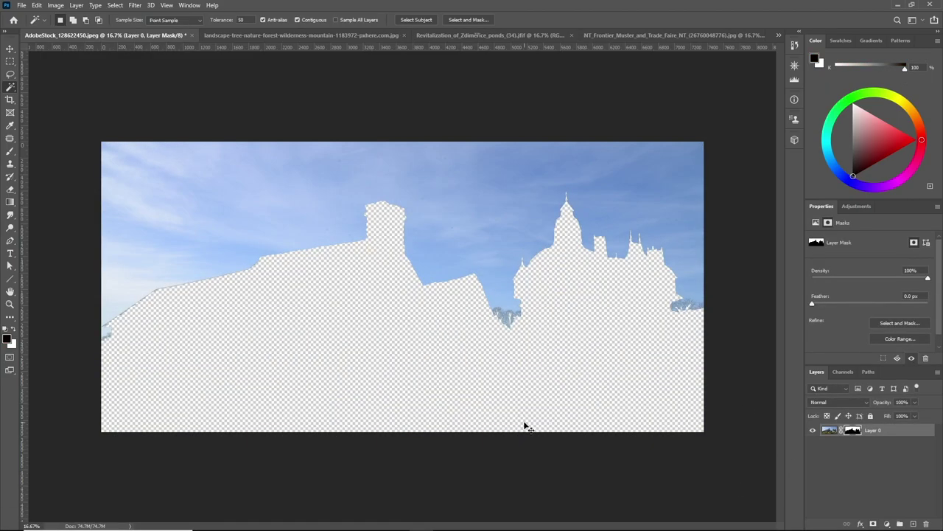
{"action": "key", "text": "ctrl+i"}
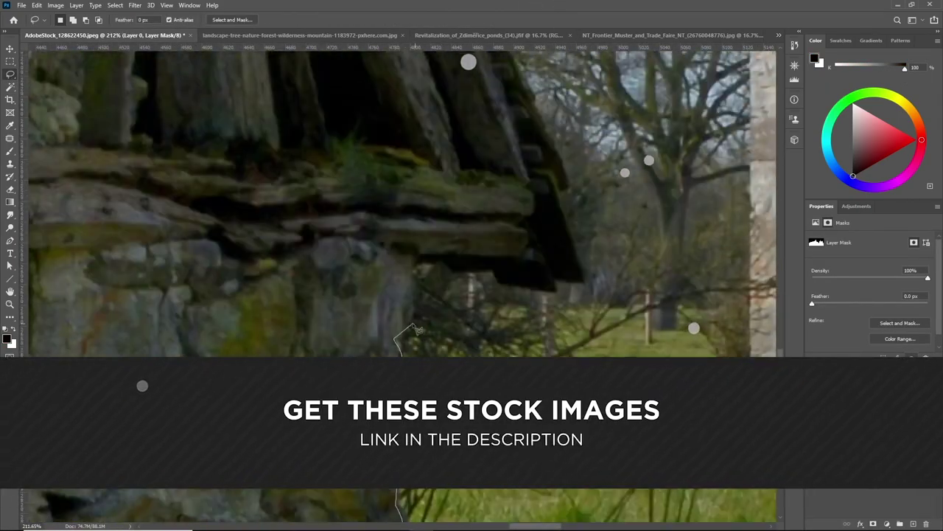
Lasso the trees and castle beside the farmhouse's gabled end and fill that area of the layer mask to hide it.
{"action": "mouse_move", "coordinate": [428, 262]}
{"action": "left_mouse_down"}
{"action": "mouse_move", "coordinate": [558, 295]}
{"action": "mouse_move", "coordinate": [557, 283]}
{"action": "mouse_move", "coordinate": [591, 286]}
{"action": "left_mouse_up"}
{"action": "left_click_drag", "start_coordinate": [574, 232], "coordinate": [569, 210]}
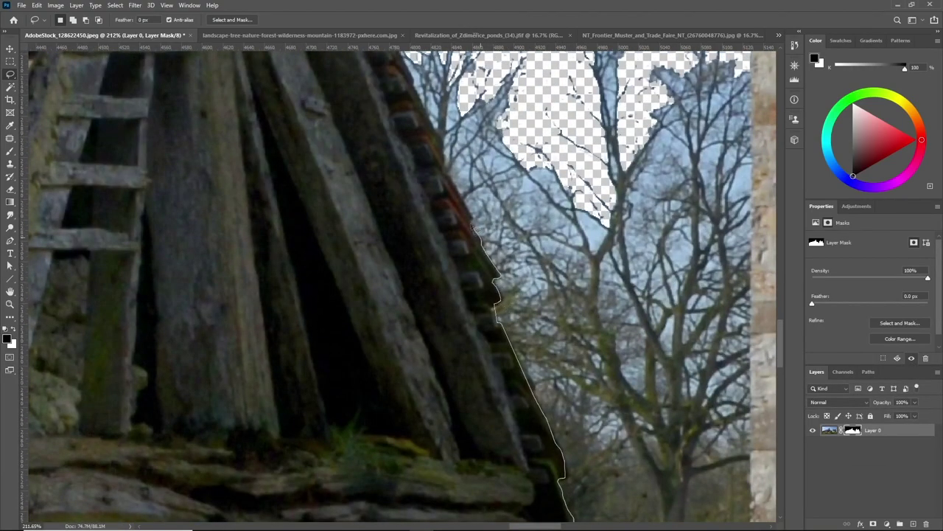
{"action": "left_click_drag", "start_coordinate": [472, 225], "coordinate": [444, 164]}
{"action": "left_click_drag", "start_coordinate": [443, 164], "coordinate": [430, 133]}
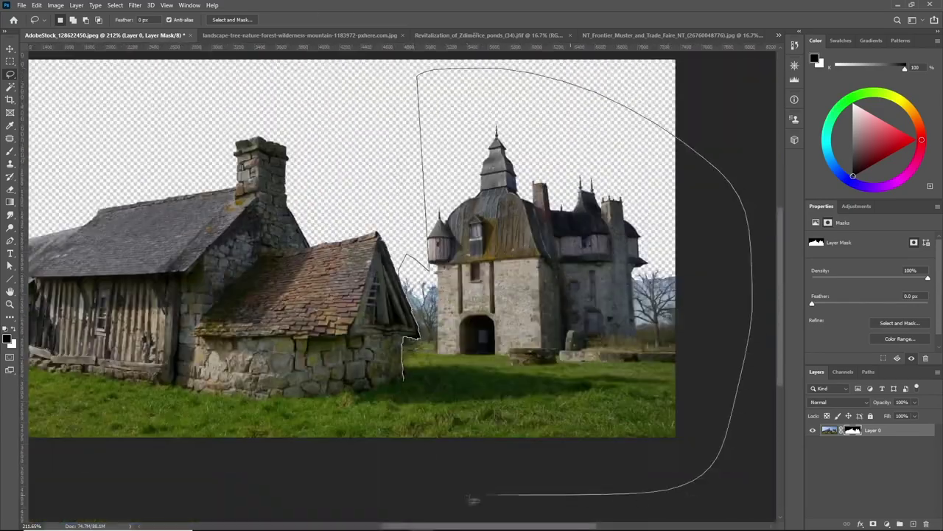
{"action": "left_click_drag", "start_coordinate": [474, 499], "coordinate": [472, 501]}
{"action": "key", "text": "shift+F5"}
{"action": "left_click", "coordinate": [479, 218]}
{"action": "left_click", "coordinate": [472, 250]}
{"action": "left_click", "coordinate": [526, 217]}
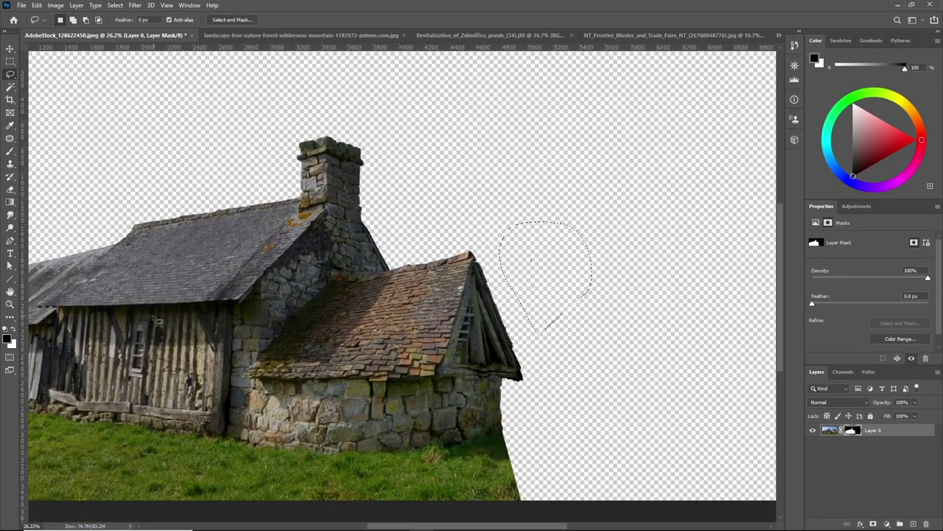
Mask out the background strip beside the barn's far wall and the uneven fringe along its sloping roof edge.
{"action": "key", "text": "w"}
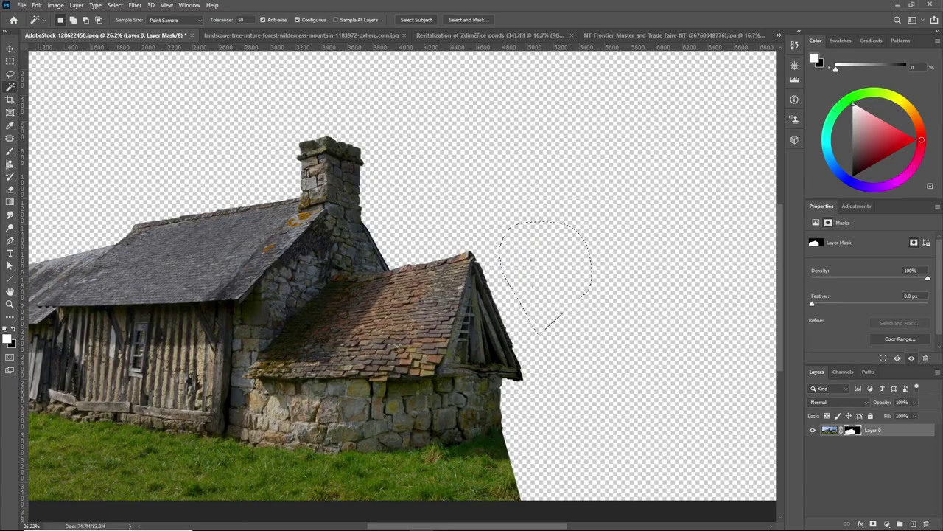
{"action": "key", "text": "l"}
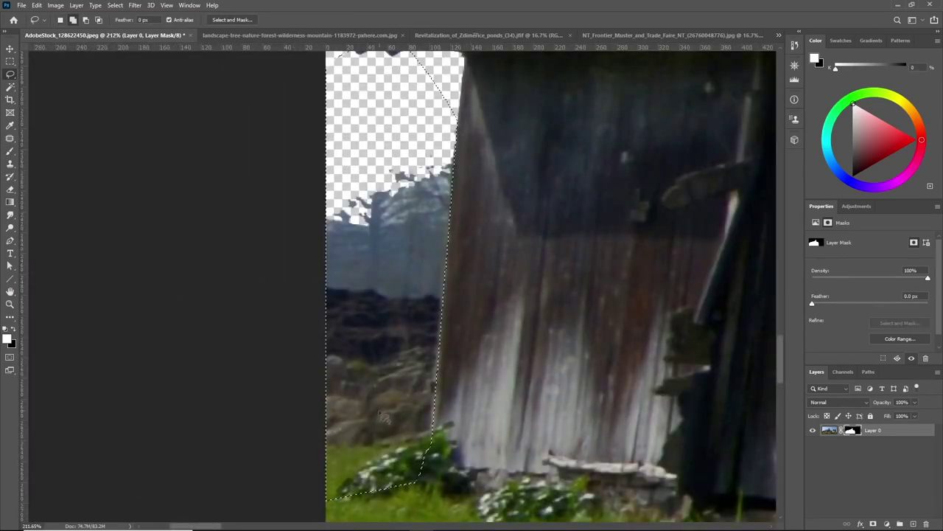
{"action": "key", "text": "Delete"}
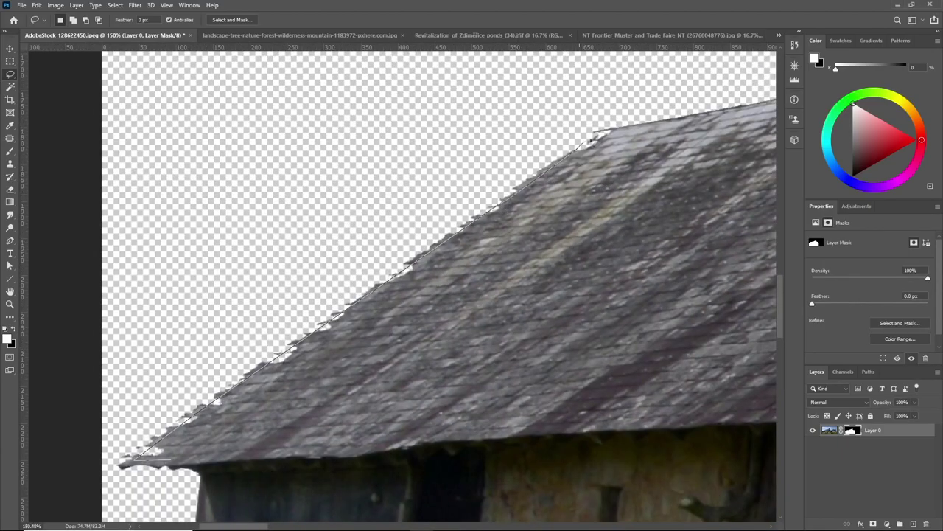
{"action": "key", "text": "shift+BackSpace"}
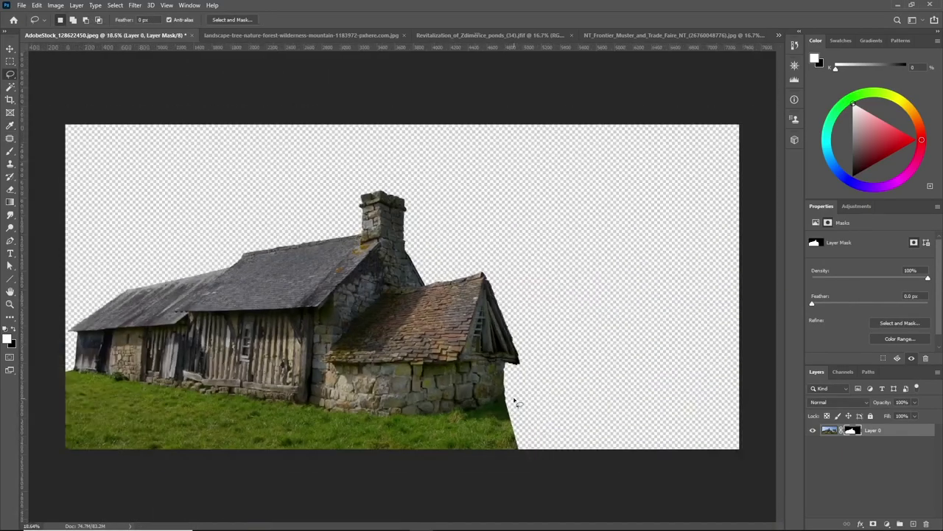
Lasso the grass below the building, refine the selection's edge with Select and Mask, and hide that area on the layer mask.
{"action": "mouse_move", "coordinate": [509, 396]}
{"action": "left_mouse_down"}
{"action": "mouse_move", "coordinate": [270, 411]}
{"action": "mouse_move", "coordinate": [42, 375]}
{"action": "mouse_move", "coordinate": [52, 472]}
{"action": "left_mouse_up"}
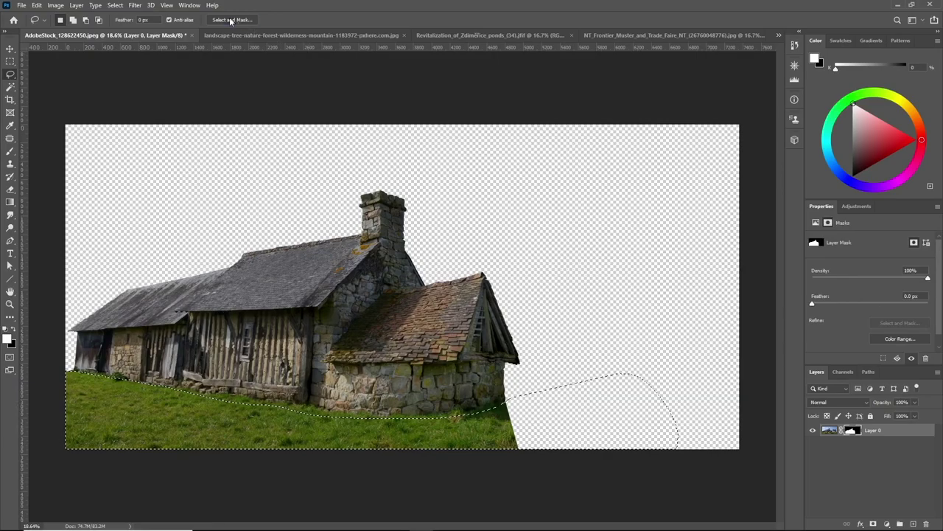
{"action": "left_click", "coordinate": [230, 20]}
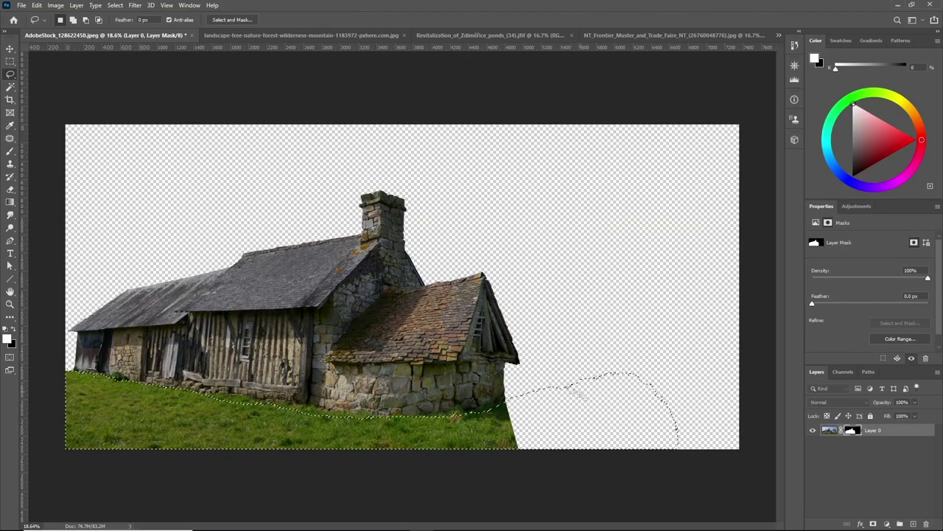
{"action": "key", "text": "shift+BackSpace"}
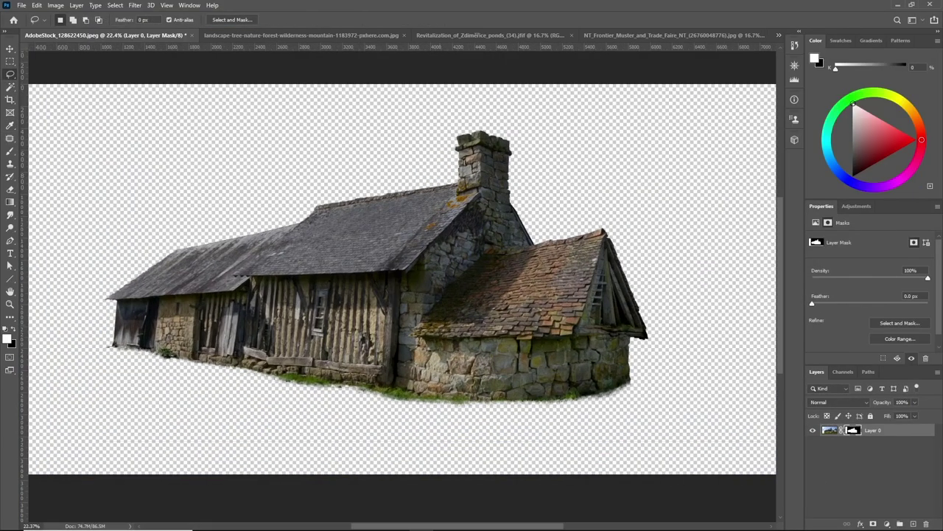
Close the farmhouse image and switch to the NT_Frontier_Muster_and_Trade_Faire_NT image.
{"action": "left_click", "coordinate": [192, 35]}
{"action": "left_click", "coordinate": [474, 202]}
Start a Pen tool path along the bottom hem of the bonneted girl's floral skirt.
{"action": "left_click", "coordinate": [9, 241]}
{"action": "scroll", "coordinate": [462, 328], "scroll_direction": "up", "scroll_amount": 5}
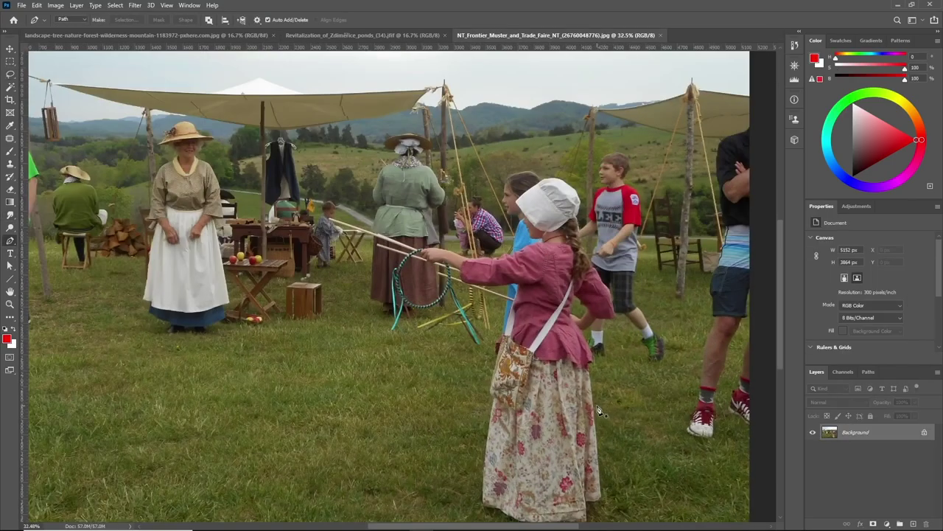
{"action": "scroll", "coordinate": [623, 512], "scroll_direction": "up", "scroll_amount": 10}
{"action": "scroll", "coordinate": [451, 497], "scroll_direction": "up", "scroll_amount": 4}
{"action": "left_click_drag", "start_coordinate": [446, 458], "coordinate": [525, 467]}
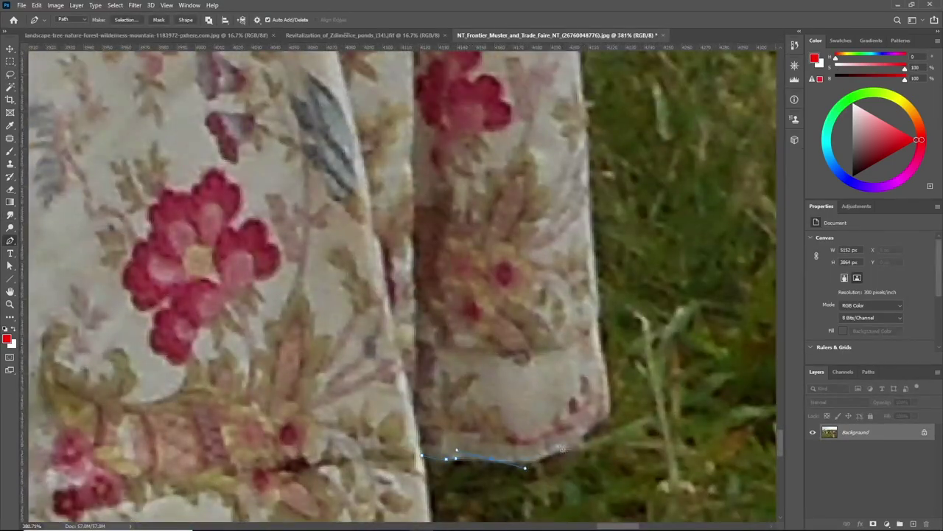
Continue the path up the skirt's outer edge from the hem toward the pink jacket.
{"action": "scroll", "coordinate": [590, 214], "scroll_direction": "up", "scroll_amount": 5}
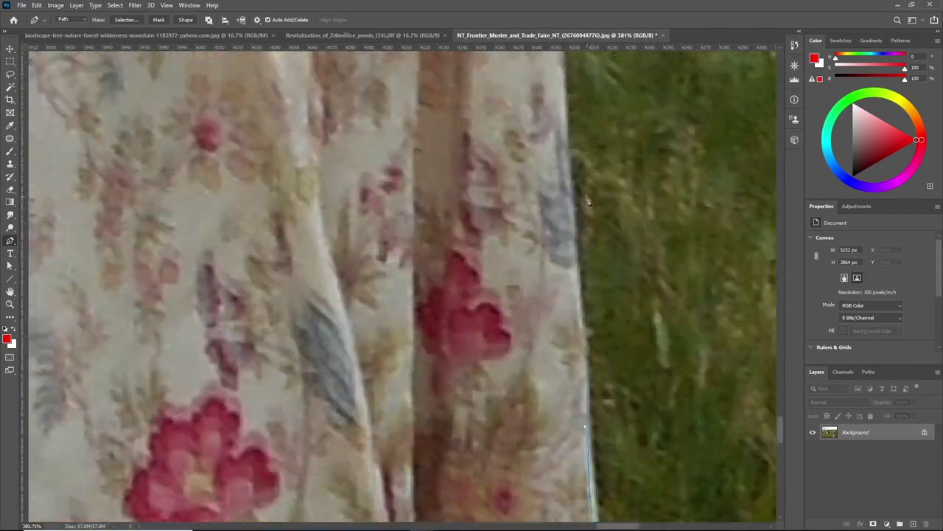
{"action": "scroll", "coordinate": [560, 113], "scroll_direction": "up", "scroll_amount": 3}
{"action": "left_click_drag", "start_coordinate": [568, 213], "coordinate": [564, 213]}
{"action": "scroll", "coordinate": [556, 137], "scroll_direction": "up", "scroll_amount": 5}
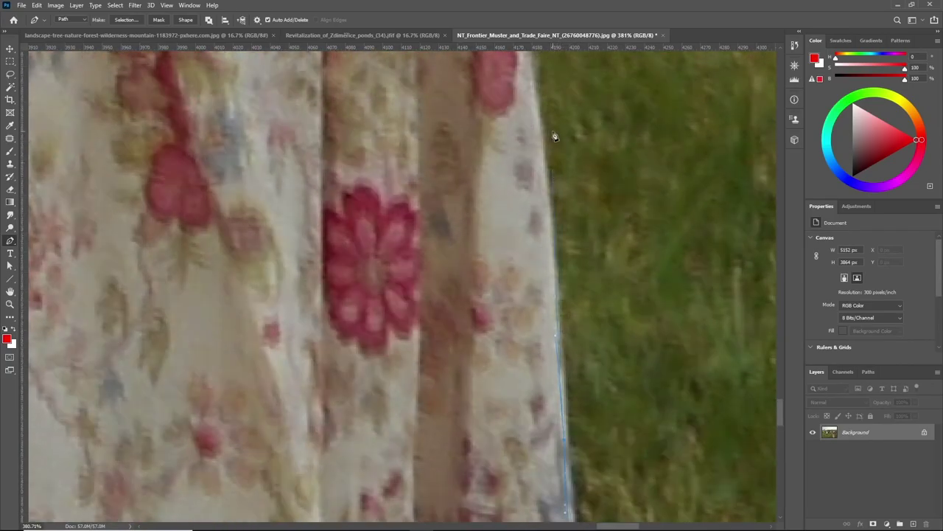
{"action": "left_click_drag", "start_coordinate": [526, 80], "coordinate": [527, 52]}
{"action": "scroll", "coordinate": [526, 137], "scroll_direction": "up", "scroll_amount": 4}
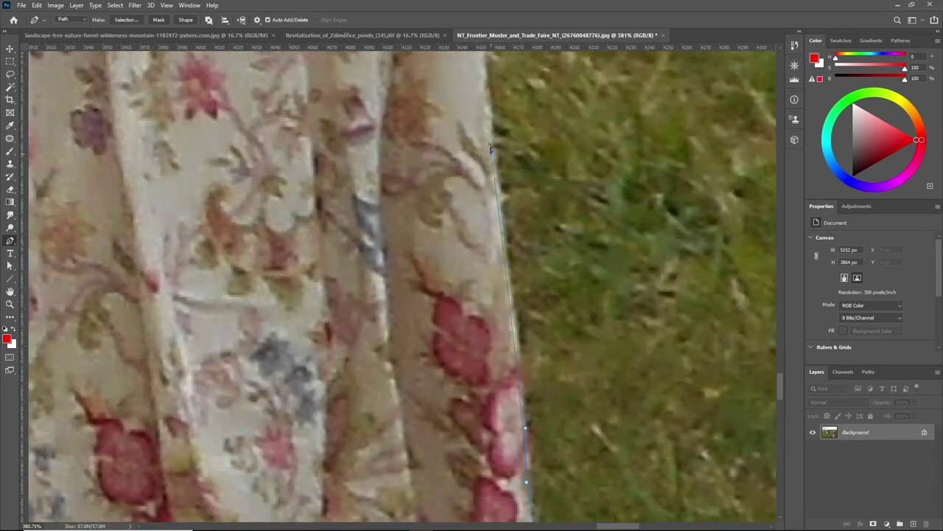
{"action": "left_click", "coordinate": [492, 147]}
{"action": "scroll", "coordinate": [492, 147], "scroll_direction": "up", "scroll_amount": 5}
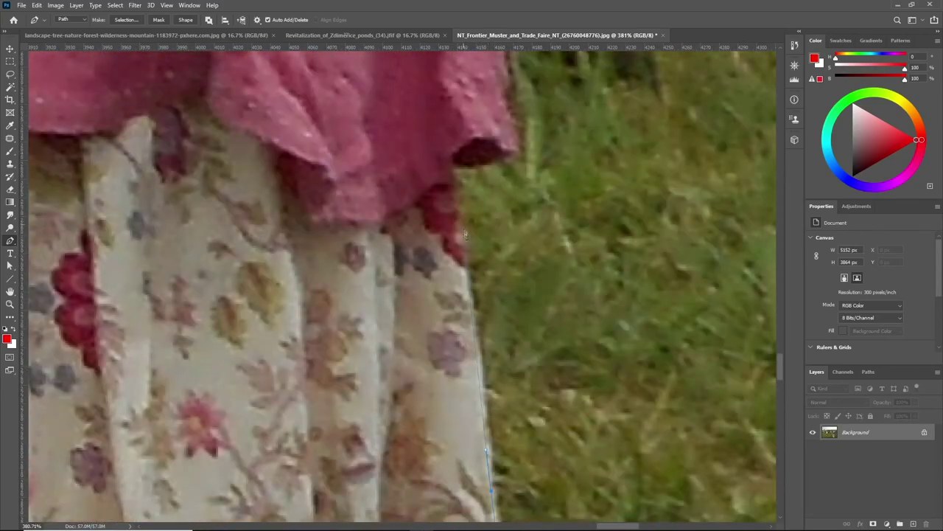
Trace the path past the top of the skirt and around the lower back corner of the pink jacket.
{"action": "left_click", "coordinate": [463, 225]}
{"action": "left_click", "coordinate": [454, 183]}
{"action": "left_click", "coordinate": [451, 164]}
{"action": "left_click_drag", "start_coordinate": [499, 151], "coordinate": [525, 151]}
{"action": "left_click", "coordinate": [504, 99]}
{"action": "left_click", "coordinate": [504, 74]}
{"action": "scroll", "coordinate": [537, 135], "scroll_direction": "up", "scroll_amount": 2}
{"action": "scroll", "coordinate": [460, 112], "scroll_direction": "up", "scroll_amount": 5}
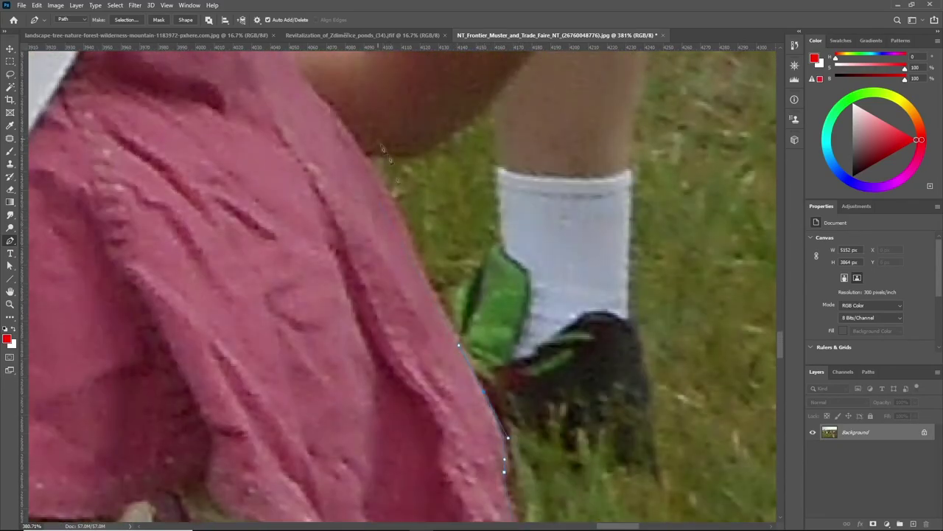
Extend the path under the girl's bent arm and along the lower edge of her pink sleeve to its outer tip.
{"action": "left_click_drag", "start_coordinate": [417, 250], "coordinate": [429, 249]}
{"action": "left_click", "coordinate": [516, 162]}
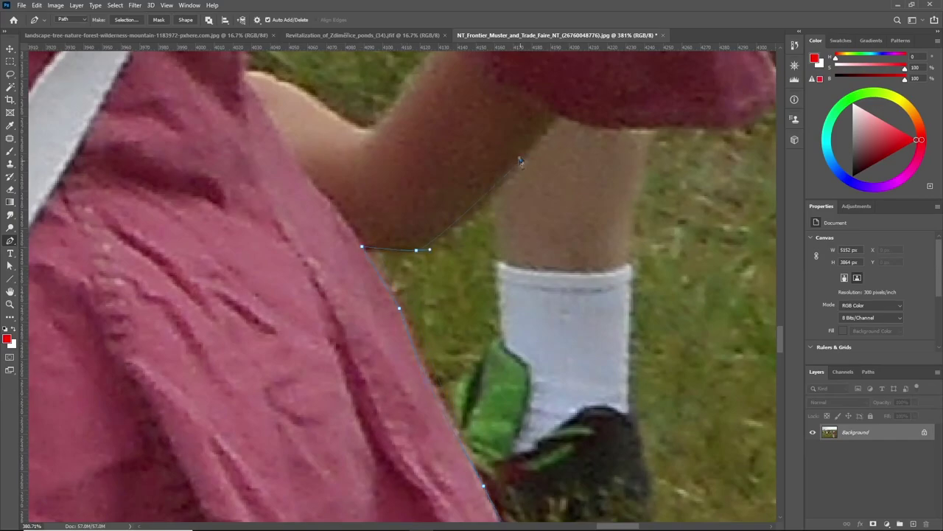
{"action": "left_click", "coordinate": [560, 114]}
{"action": "left_click_drag", "start_coordinate": [515, 162], "coordinate": [546, 129]}
{"action": "scroll", "coordinate": [554, 135], "scroll_direction": "up", "scroll_amount": 2}
{"action": "left_click_drag", "start_coordinate": [657, 242], "coordinate": [749, 239]}
{"action": "scroll", "coordinate": [726, 243], "scroll_direction": "up", "scroll_amount": 4}
{"action": "left_click_drag", "start_coordinate": [682, 284], "coordinate": [702, 281]}
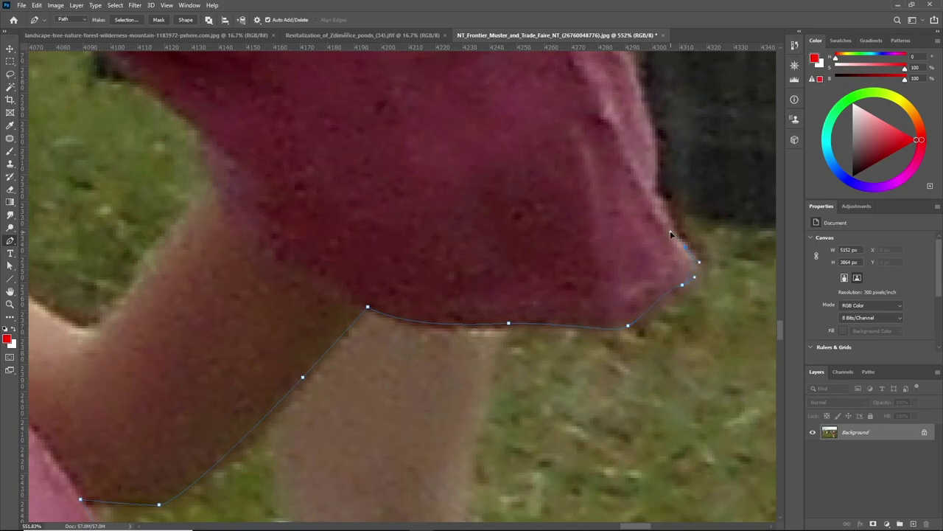
Trace the path up the outer edge of the pink sleeve to the shoulder, where it meets the hair.
{"action": "scroll", "coordinate": [616, 236], "scroll_direction": "up", "scroll_amount": 3}
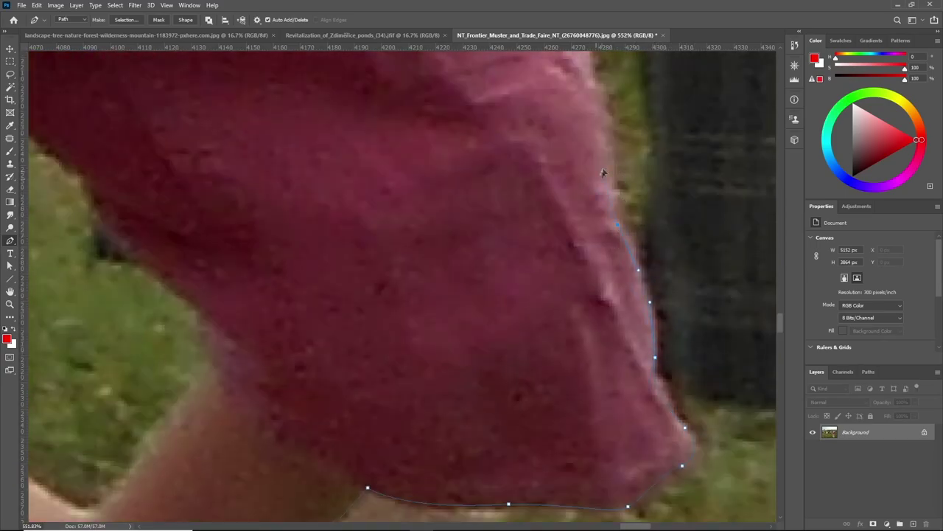
{"action": "scroll", "coordinate": [603, 172], "scroll_direction": "up", "scroll_amount": 2}
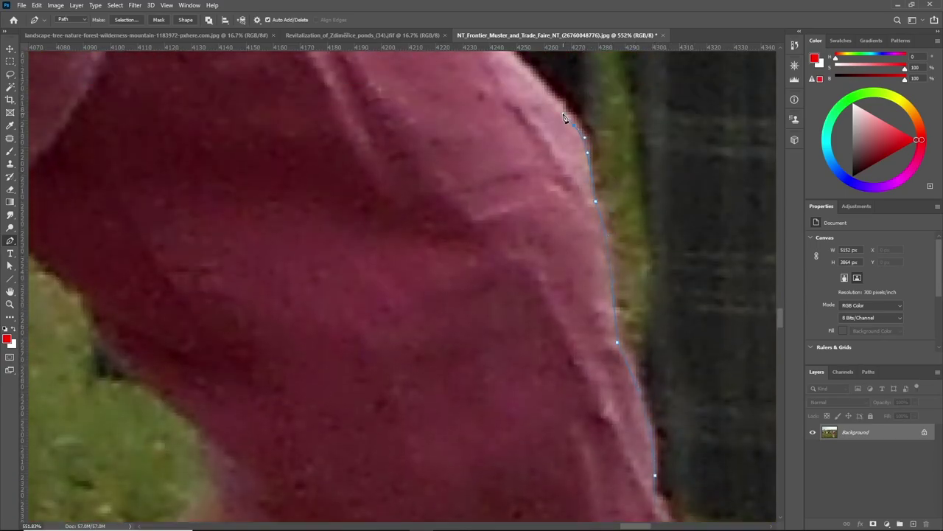
{"action": "scroll", "coordinate": [563, 116], "scroll_direction": "up", "scroll_amount": 4}
{"action": "left_click_drag", "start_coordinate": [450, 175], "coordinate": [440, 134]}
{"action": "left_click_drag", "start_coordinate": [563, 301], "coordinate": [563, 279]}
{"action": "scroll", "coordinate": [509, 251], "scroll_direction": "up", "scroll_amount": 3}
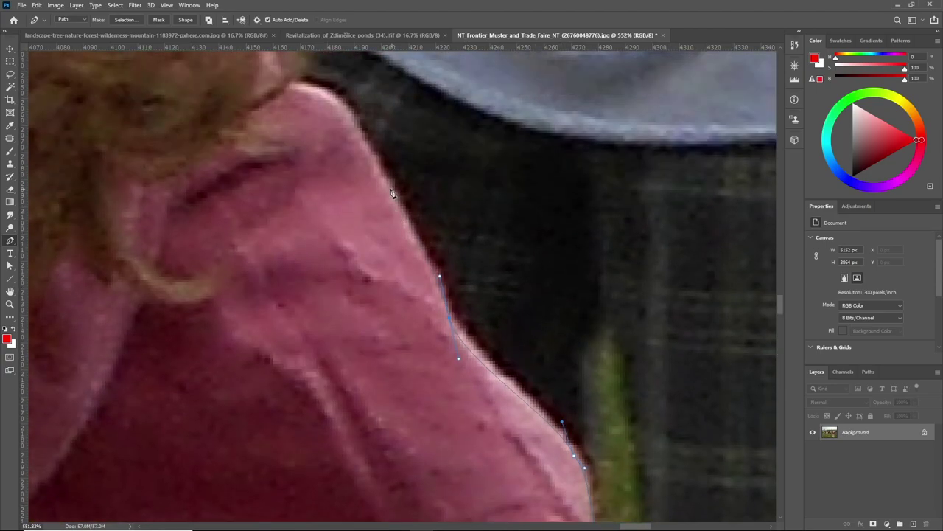
{"action": "left_click_drag", "start_coordinate": [290, 84], "coordinate": [305, 59]}
Continue the path along the outer edge of the girl's braid and its pink hair tie.
{"action": "scroll", "coordinate": [270, 126], "scroll_direction": "up", "scroll_amount": 3}
{"action": "scroll", "coordinate": [255, 128], "scroll_direction": "down", "scroll_amount": 3}
{"action": "left_click", "coordinate": [445, 354]}
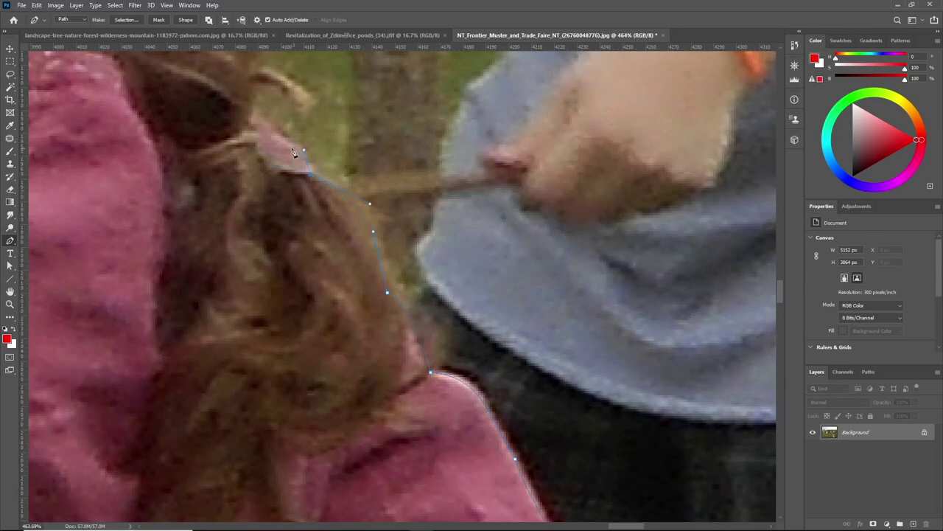
{"action": "scroll", "coordinate": [247, 126], "scroll_direction": "up", "scroll_amount": 3}
{"action": "left_click_drag", "start_coordinate": [255, 247], "coordinate": [289, 191]}
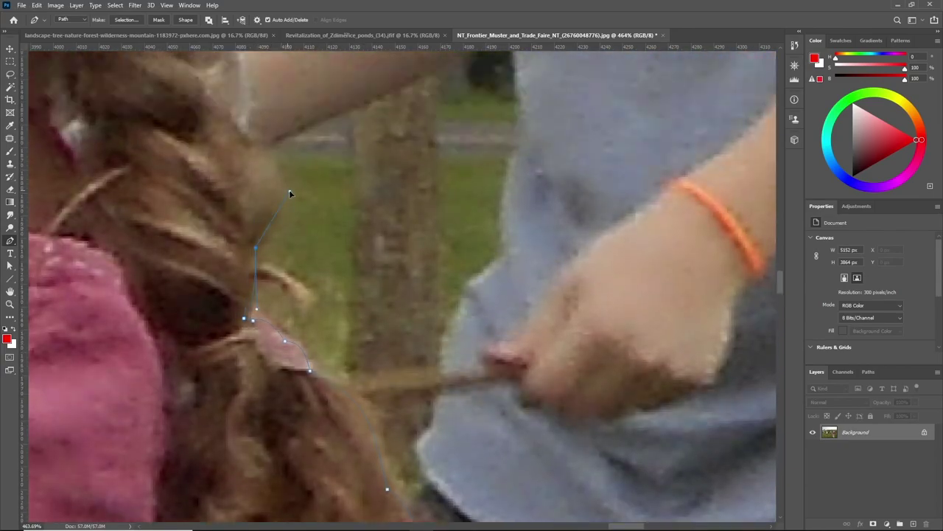
{"action": "scroll", "coordinate": [238, 127], "scroll_direction": "up", "scroll_amount": 2}
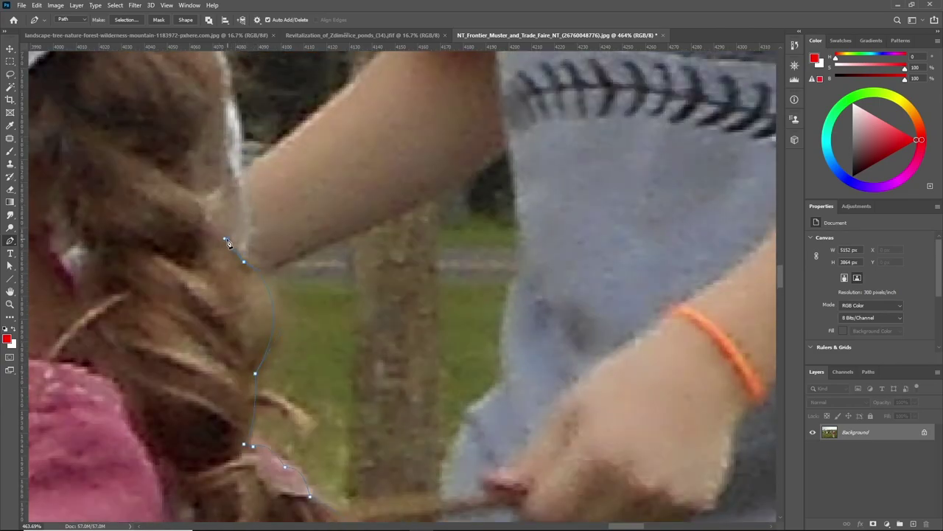
Trace the white bonnet string beside the hair up to the lower back corner of the bonnet.
{"action": "scroll", "coordinate": [368, 247], "scroll_direction": "down", "scroll_amount": 5}
{"action": "scroll", "coordinate": [331, 176], "scroll_direction": "up", "scroll_amount": 5}
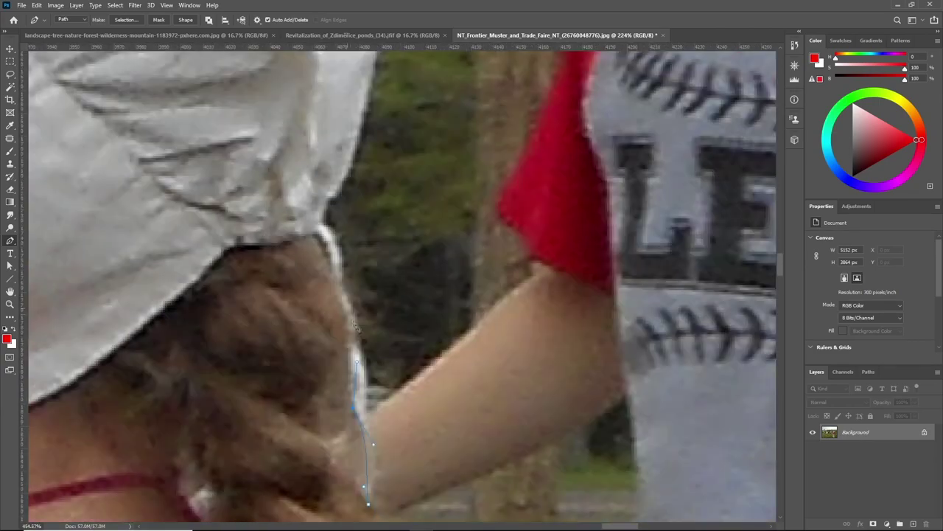
{"action": "left_click_drag", "start_coordinate": [356, 343], "coordinate": [343, 300]}
{"action": "left_click", "coordinate": [360, 362]}
{"action": "left_click", "coordinate": [328, 200]}
Extend the path up the back of the white bonnet to its upper curve.
{"action": "scroll", "coordinate": [337, 201], "scroll_direction": "up", "scroll_amount": 1}
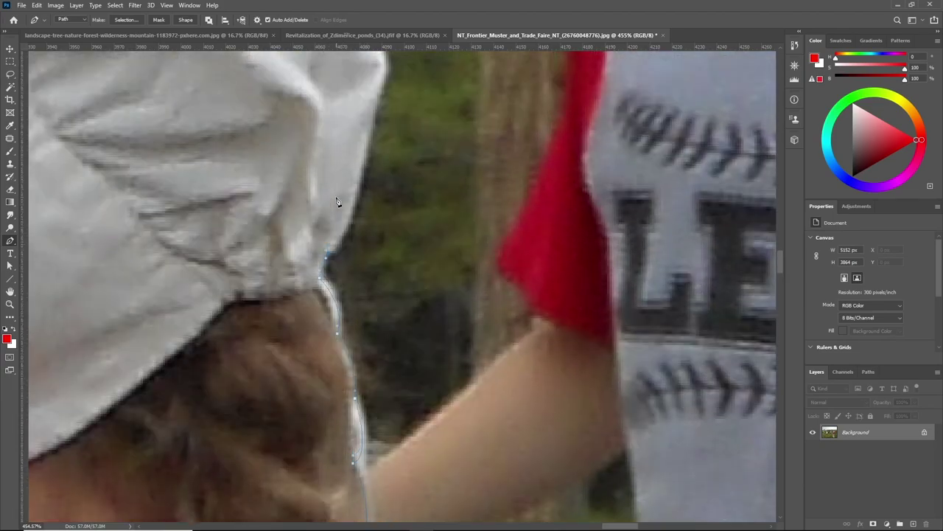
{"action": "scroll", "coordinate": [337, 199], "scroll_direction": "up", "scroll_amount": 1}
{"action": "left_click_drag", "start_coordinate": [362, 214], "coordinate": [385, 111]}
{"action": "left_click", "coordinate": [382, 98]}
{"action": "scroll", "coordinate": [354, 122], "scroll_direction": "up", "scroll_amount": 4}
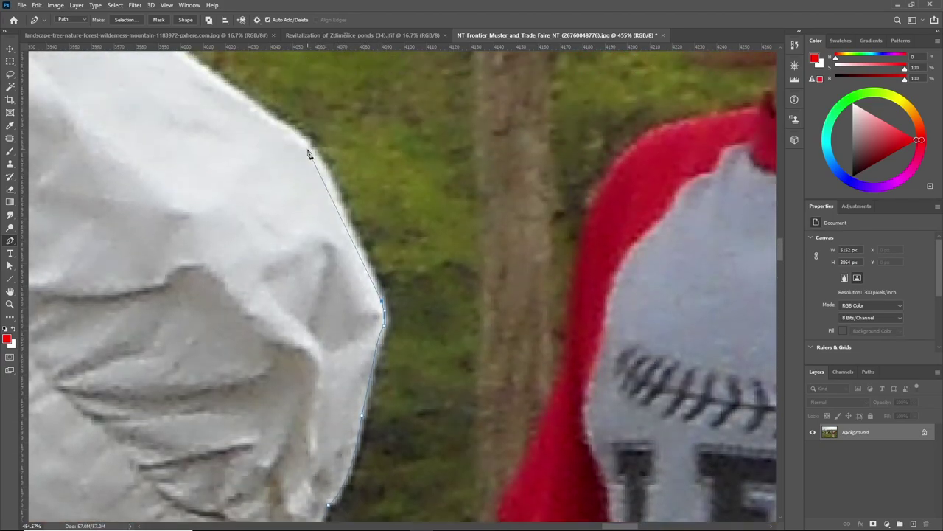
{"action": "left_click_drag", "start_coordinate": [295, 134], "coordinate": [263, 111]}
Trace the path over the crown of the bonnet to the start of the brim.
{"action": "scroll", "coordinate": [357, 251], "scroll_direction": "down", "scroll_amount": 5}
{"action": "scroll", "coordinate": [214, 154], "scroll_direction": "up", "scroll_amount": 5}
{"action": "left_click_drag", "start_coordinate": [364, 151], "coordinate": [328, 126]}
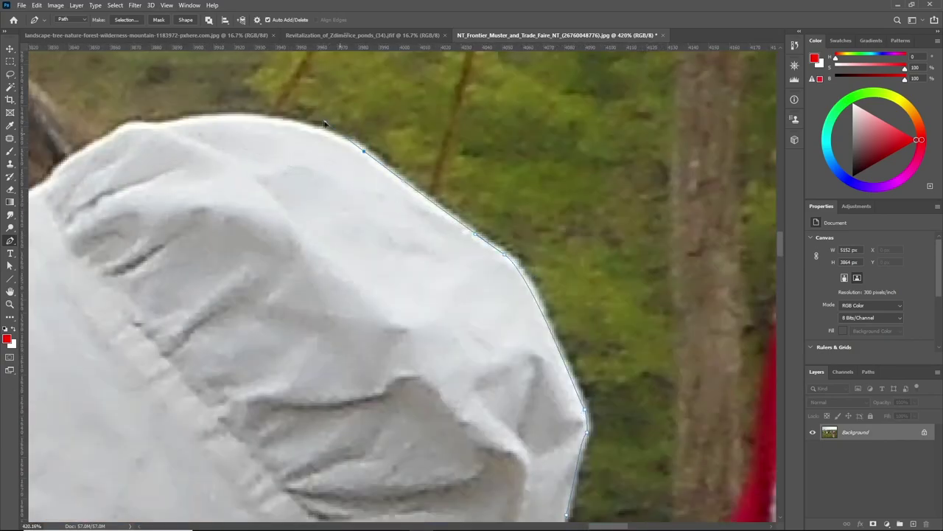
{"action": "left_click_drag", "start_coordinate": [213, 115], "coordinate": [99, 144]}
{"action": "left_click_drag", "start_coordinate": [50, 181], "coordinate": [32, 195]}
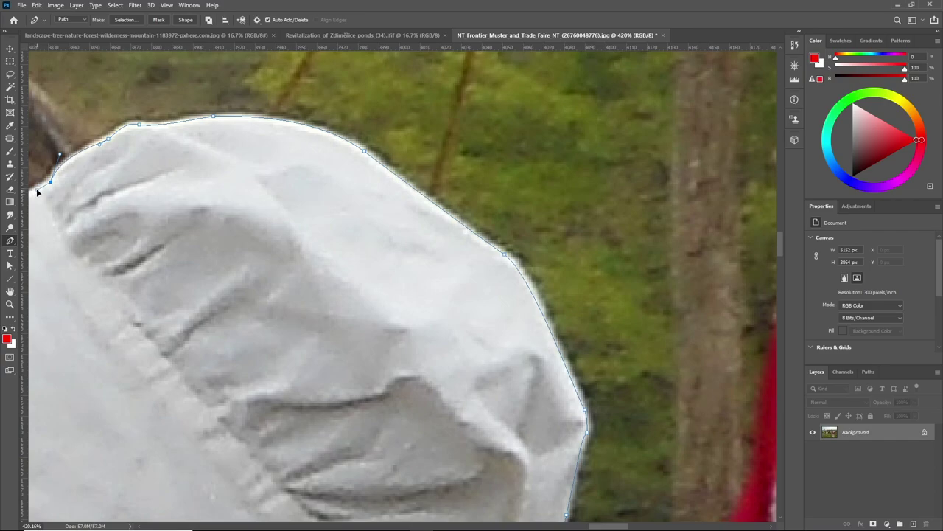
Continue the path along the upper edge of the bonnet's brim, against the other girl's dark hair.
{"action": "scroll", "coordinate": [37, 193], "scroll_direction": "down", "scroll_amount": 4}
{"action": "scroll", "coordinate": [153, 241], "scroll_direction": "up", "scroll_amount": 3}
{"action": "left_click_drag", "start_coordinate": [159, 226], "coordinate": [101, 266]}
{"action": "left_click_drag", "start_coordinate": [77, 299], "coordinate": [56, 318]}
{"action": "scroll", "coordinate": [87, 354], "scroll_direction": "down", "scroll_amount": 2}
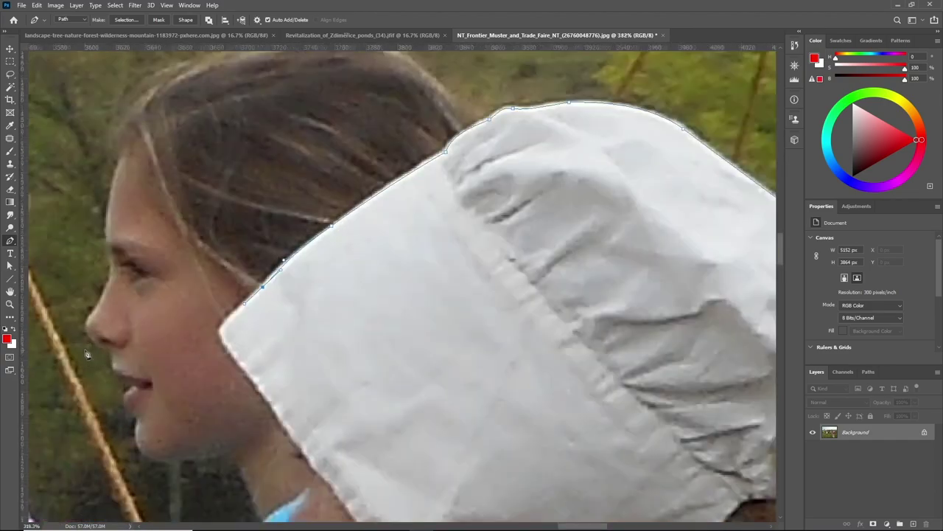
Trace the path around the bonnet's front corner and down the brim's front edge to the girl's face.
{"action": "scroll", "coordinate": [87, 355], "scroll_direction": "up", "scroll_amount": 1}
{"action": "left_click_drag", "start_coordinate": [228, 327], "coordinate": [248, 355]}
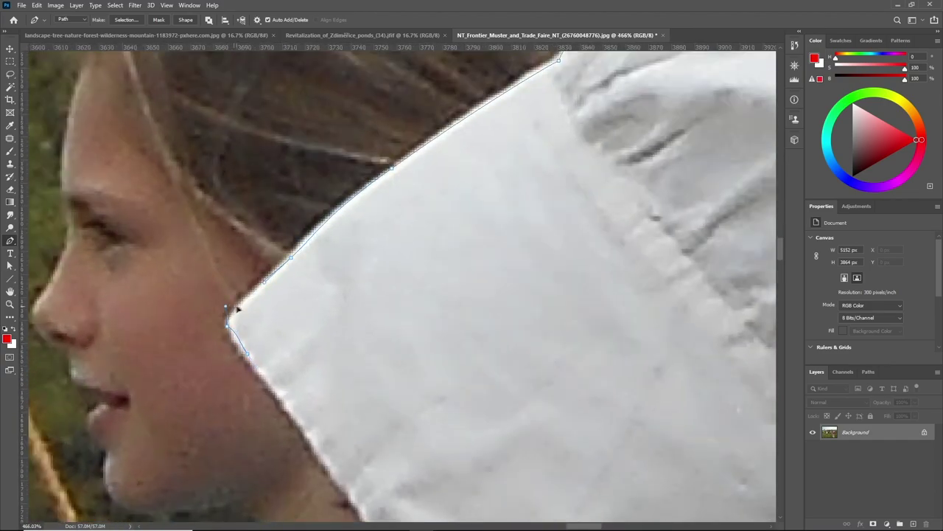
{"action": "scroll", "coordinate": [239, 310], "scroll_direction": "down", "scroll_amount": 3}
{"action": "left_click_drag", "start_coordinate": [321, 364], "coordinate": [383, 380]}
{"action": "scroll", "coordinate": [346, 368], "scroll_direction": "down", "scroll_amount": 2}
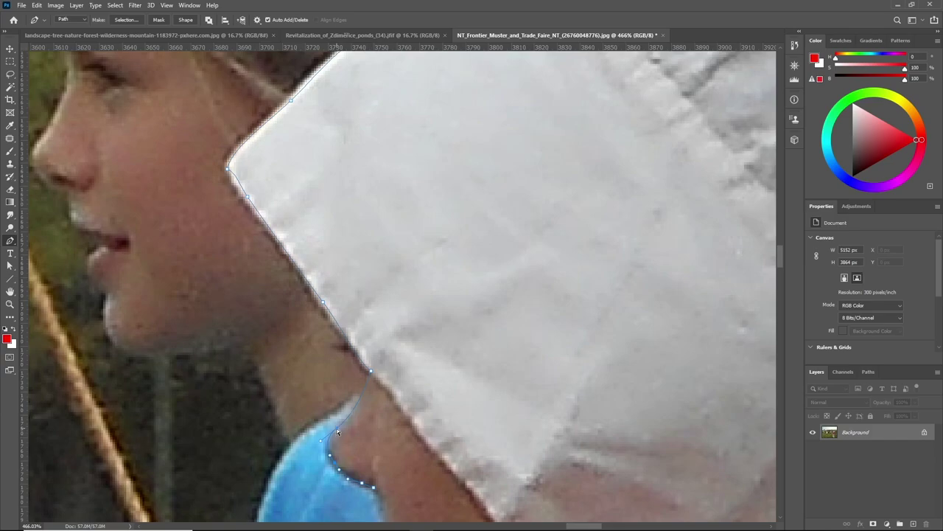
{"action": "left_click_drag", "start_coordinate": [356, 353], "coordinate": [372, 372]}
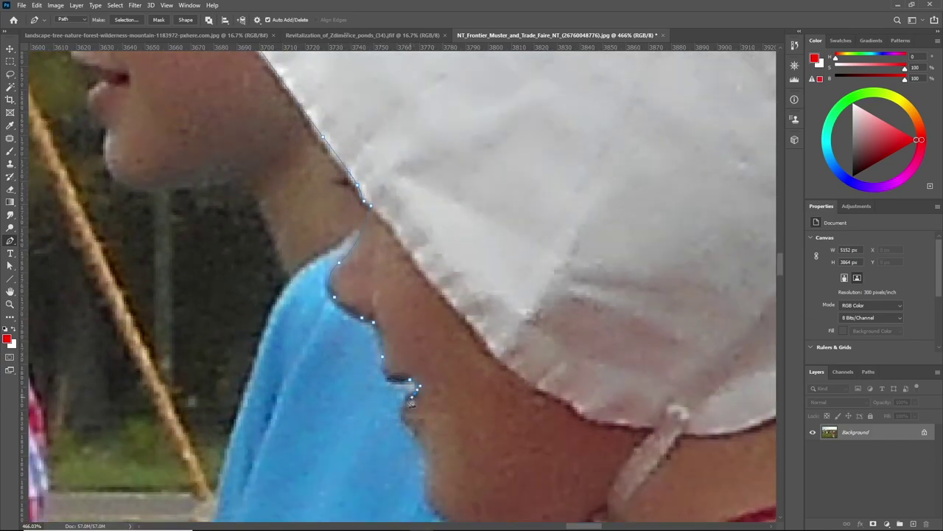
Trace the girl's profile below the lips, around the chin and along the jaw to the bonnet string.
{"action": "left_click", "coordinate": [428, 451]}
{"action": "scroll", "coordinate": [431, 457], "scroll_direction": "down", "scroll_amount": 3}
{"action": "left_click", "coordinate": [440, 462]}
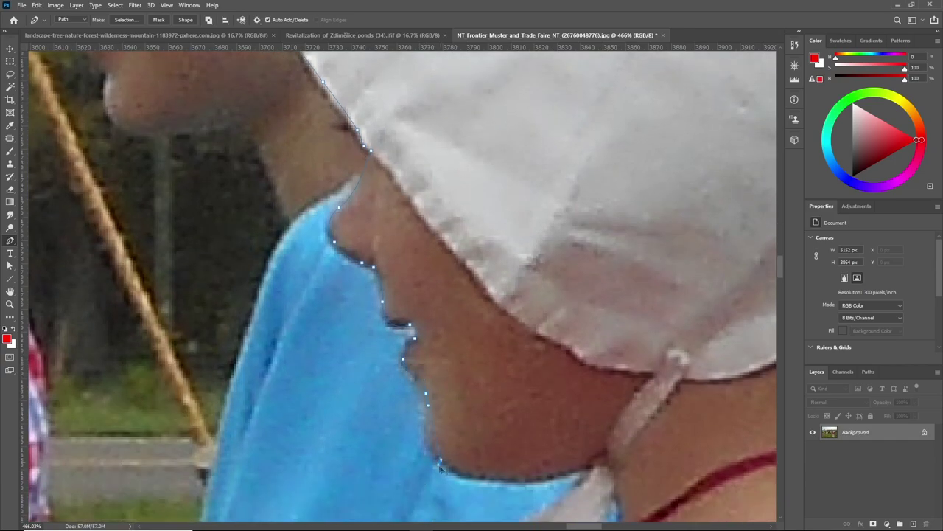
{"action": "left_click", "coordinate": [554, 476]}
{"action": "left_click", "coordinate": [591, 466]}
Extend the path along the outer edge of the white bonnet string to the pink jacket's shoulder.
{"action": "scroll", "coordinate": [590, 467], "scroll_direction": "down", "scroll_amount": 6}
{"action": "left_click", "coordinate": [574, 381]}
{"action": "left_click", "coordinate": [553, 400]}
{"action": "left_click", "coordinate": [511, 416]}
{"action": "left_click", "coordinate": [490, 437]}
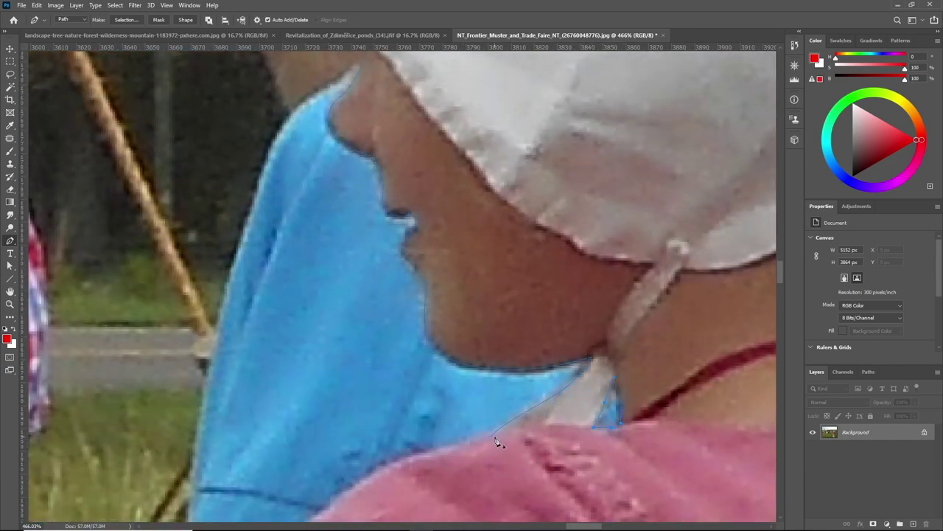
Trace the top of the pink shoulder down to the first deep sleeve fold against the blue shirt.
{"action": "scroll", "coordinate": [496, 441], "scroll_direction": "down", "scroll_amount": 5}
{"action": "left_click", "coordinate": [472, 339]}
{"action": "left_click", "coordinate": [382, 355]}
{"action": "left_click", "coordinate": [305, 428]}
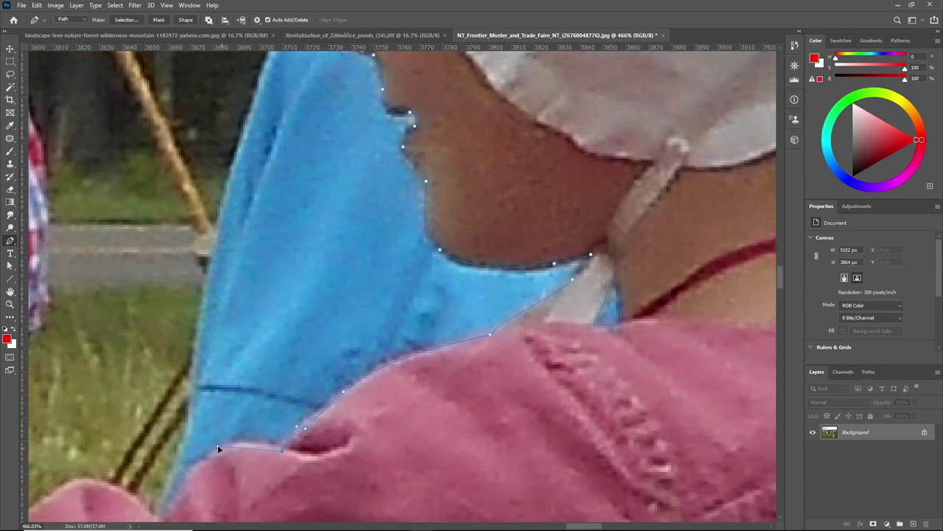
{"action": "scroll", "coordinate": [221, 445], "scroll_direction": "down", "scroll_amount": 4}
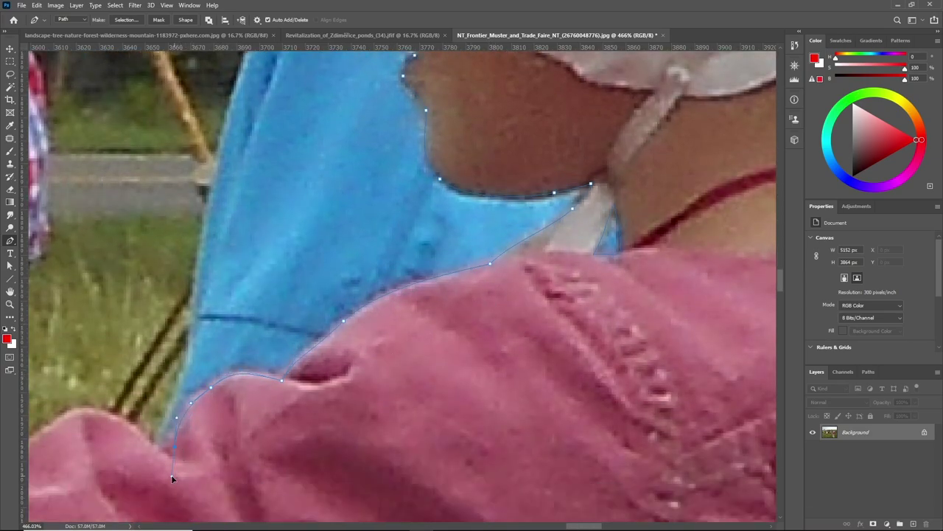
Continue the path over the puffed folds on the upper edge of the pink sleeve, against the grass.
{"action": "left_click", "coordinate": [152, 442]}
{"action": "scroll", "coordinate": [284, 427], "scroll_direction": "down", "scroll_amount": 4}
{"action": "scroll", "coordinate": [198, 399], "scroll_direction": "up", "scroll_amount": 3}
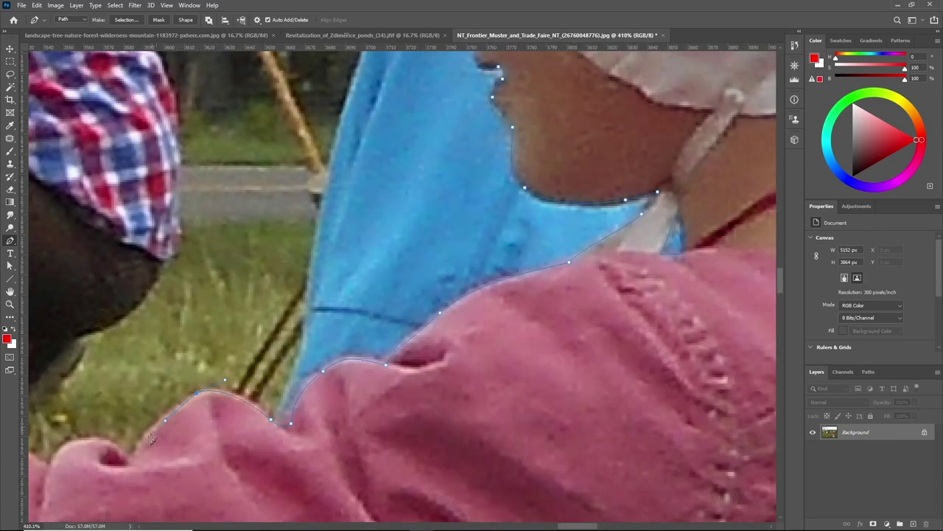
{"action": "left_click", "coordinate": [98, 438]}
{"action": "left_click", "coordinate": [79, 441]}
{"action": "scroll", "coordinate": [372, 420], "scroll_direction": "down", "scroll_amount": 4}
{"action": "scroll", "coordinate": [157, 428], "scroll_direction": "up", "scroll_amount": 5}
Trace the rest of the sleeve's upper edge to where the bare forearm begins.
{"action": "left_click_drag", "start_coordinate": [331, 365], "coordinate": [264, 364]}
{"action": "left_click_drag", "start_coordinate": [224, 383], "coordinate": [197, 391]}
{"action": "left_click_drag", "start_coordinate": [154, 379], "coordinate": [85, 374]}
{"action": "scroll", "coordinate": [394, 366], "scroll_direction": "down", "scroll_amount": 4}
{"action": "scroll", "coordinate": [215, 358], "scroll_direction": "up", "scroll_amount": 4}
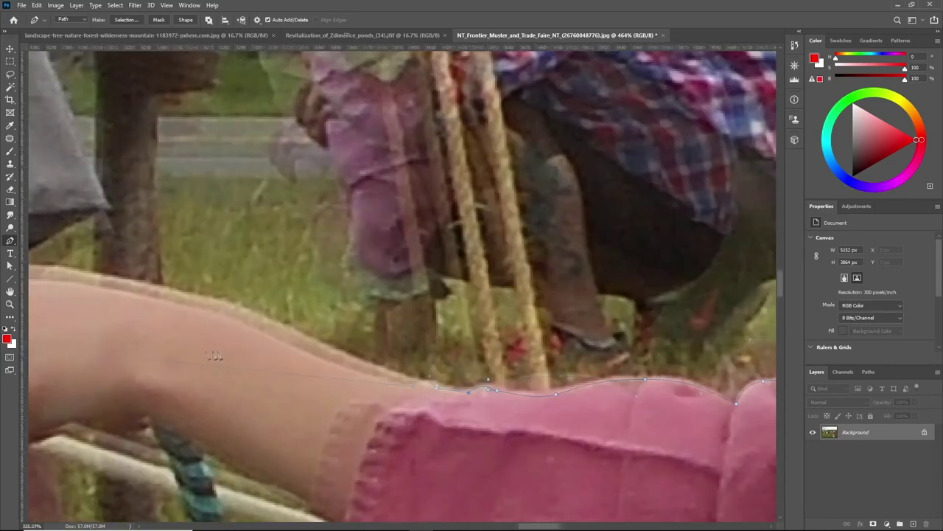
Trace the upper edge of the outstretched forearm and wrist to the back of the hand.
{"action": "left_click_drag", "start_coordinate": [299, 324], "coordinate": [244, 302]}
{"action": "left_click_drag", "start_coordinate": [175, 282], "coordinate": [134, 268]}
{"action": "scroll", "coordinate": [155, 279], "scroll_direction": "down", "scroll_amount": 4}
{"action": "scroll", "coordinate": [110, 277], "scroll_direction": "up", "scroll_amount": 4}
{"action": "scroll", "coordinate": [140, 272], "scroll_direction": "down", "scroll_amount": 4}
{"action": "scroll", "coordinate": [110, 273], "scroll_direction": "up", "scroll_amount": 4}
{"action": "left_click_drag", "start_coordinate": [207, 272], "coordinate": [176, 285]}
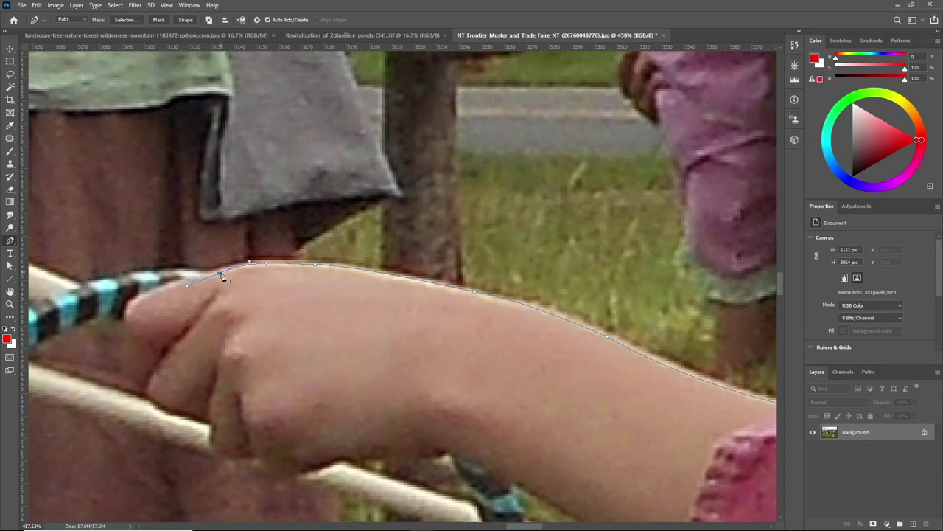
Trace around the fingertips and curled fingers of the outstretched hand, leaving out the striped hoop.
{"action": "left_click", "coordinate": [169, 284]}
{"action": "left_click_drag", "start_coordinate": [127, 310], "coordinate": [114, 327]}
{"action": "left_click_drag", "start_coordinate": [178, 411], "coordinate": [191, 413]}
{"action": "left_click", "coordinate": [212, 419]}
{"action": "left_click", "coordinate": [252, 458]}
Trace the underside of the hand and forearm back to the sleeve cuff.
{"action": "left_click_drag", "start_coordinate": [227, 455], "coordinate": [379, 460]}
{"action": "left_click_drag", "start_coordinate": [445, 450], "coordinate": [489, 459]}
{"action": "scroll", "coordinate": [568, 475], "scroll_direction": "down", "scroll_amount": 2}
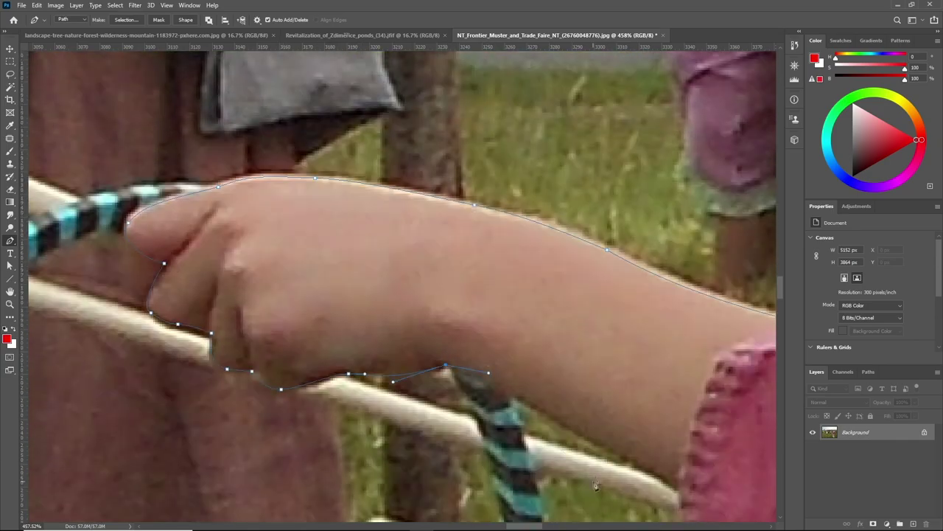
{"action": "left_click_drag", "start_coordinate": [605, 443], "coordinate": [657, 476]}
{"action": "scroll", "coordinate": [667, 484], "scroll_direction": "down", "scroll_amount": 8}
{"action": "scroll", "coordinate": [742, 494], "scroll_direction": "up", "scroll_amount": 8}
{"action": "left_click", "coordinate": [404, 255]}
Trace the path down the cuff and onto the lower edge of the pink sleeve.
{"action": "left_click_drag", "start_coordinate": [411, 379], "coordinate": [421, 417]}
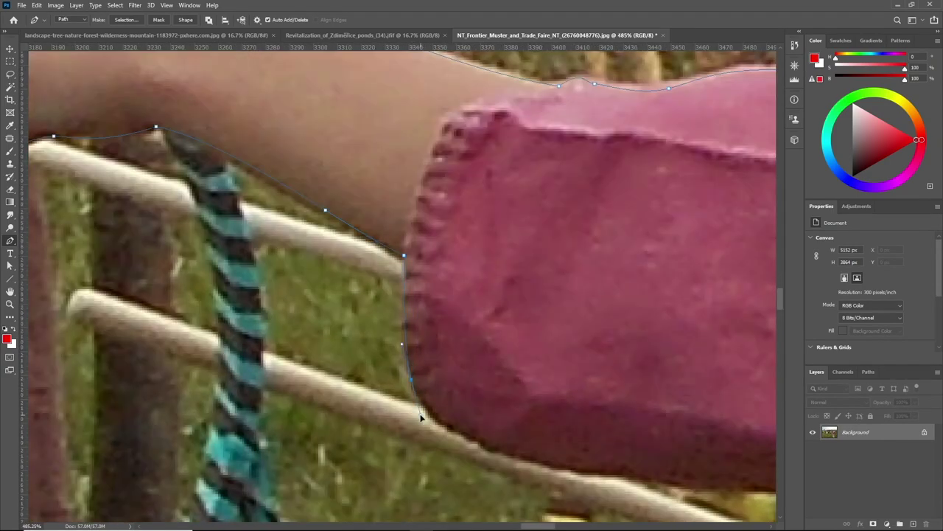
{"action": "left_click_drag", "start_coordinate": [469, 437], "coordinate": [484, 445]}
{"action": "left_click_drag", "start_coordinate": [586, 469], "coordinate": [716, 486]}
{"action": "scroll", "coordinate": [718, 487], "scroll_direction": "down", "scroll_amount": 6}
{"action": "scroll", "coordinate": [744, 487], "scroll_direction": "up", "scroll_amount": 5}
Continue the path along the sleeve's underside to the armpit beside the blue shirt.
{"action": "left_click_drag", "start_coordinate": [643, 443], "coordinate": [738, 436]}
{"action": "scroll", "coordinate": [562, 398], "scroll_direction": "down", "scroll_amount": 6}
{"action": "scroll", "coordinate": [685, 423], "scroll_direction": "up", "scroll_amount": 6}
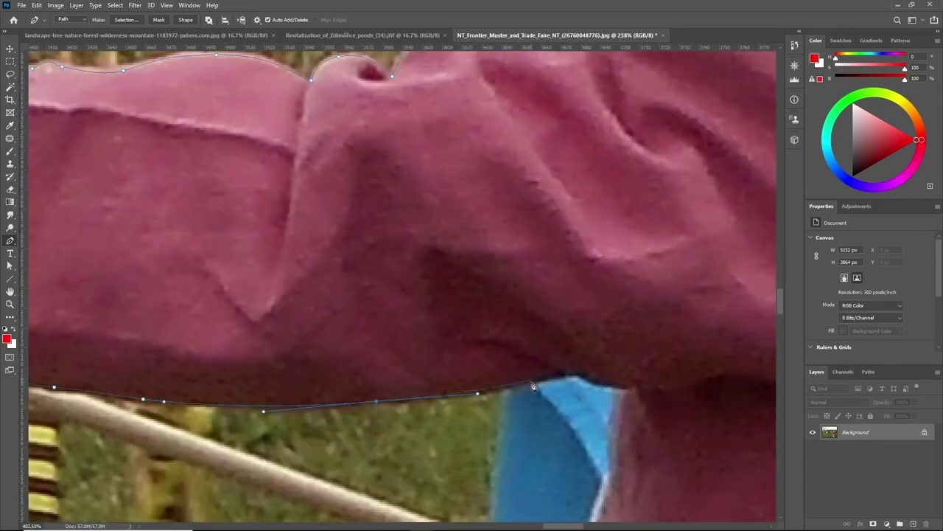
{"action": "left_click_drag", "start_coordinate": [568, 373], "coordinate": [646, 388]}
{"action": "left_click", "coordinate": [626, 387], "text": "alt"}
Trace the front edge of the jacket from the armpit down along the white bag strap.
{"action": "scroll", "coordinate": [610, 420], "scroll_direction": "down", "scroll_amount": 1}
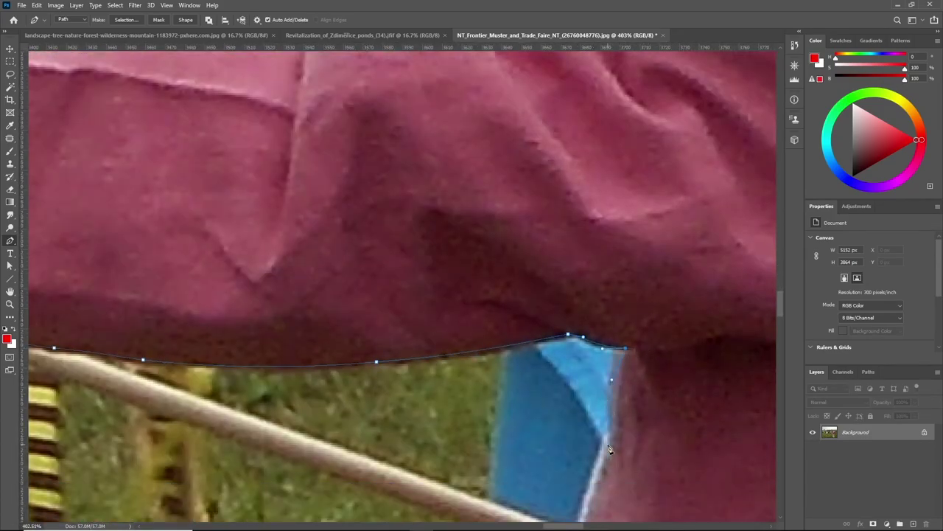
{"action": "left_click_drag", "start_coordinate": [610, 435], "coordinate": [605, 441]}
{"action": "scroll", "coordinate": [592, 442], "scroll_direction": "down", "scroll_amount": 4}
{"action": "left_click_drag", "start_coordinate": [579, 401], "coordinate": [568, 427]}
{"action": "scroll", "coordinate": [570, 431], "scroll_direction": "down", "scroll_amount": 3}
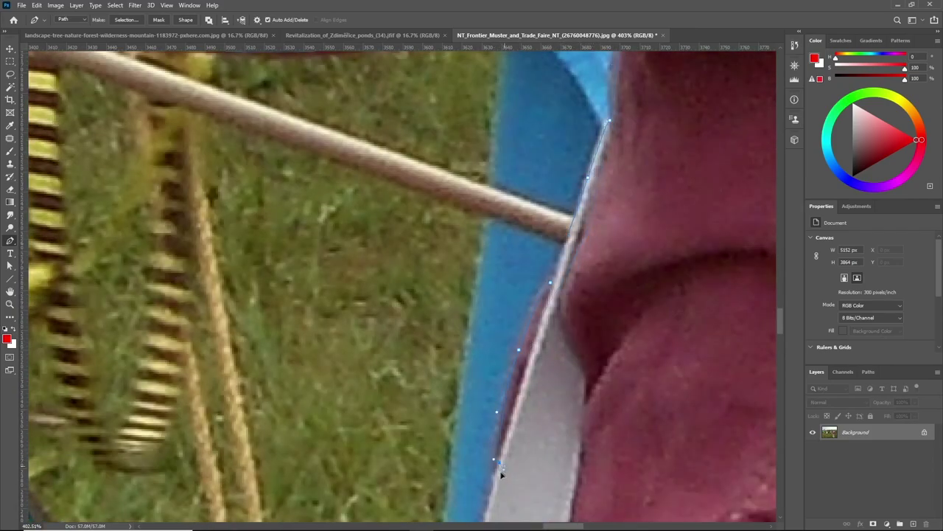
Continue the path along the white strap down to the top corner of the floral bag.
{"action": "left_click_drag", "start_coordinate": [502, 474], "coordinate": [493, 482]}
{"action": "scroll", "coordinate": [487, 472], "scroll_direction": "down", "scroll_amount": 4}
{"action": "left_click_drag", "start_coordinate": [462, 429], "coordinate": [454, 446]}
{"action": "left_click", "coordinate": [433, 469]}
{"action": "scroll", "coordinate": [428, 465], "scroll_direction": "down", "scroll_amount": 2}
{"action": "left_click_drag", "start_coordinate": [478, 309], "coordinate": [473, 314]}
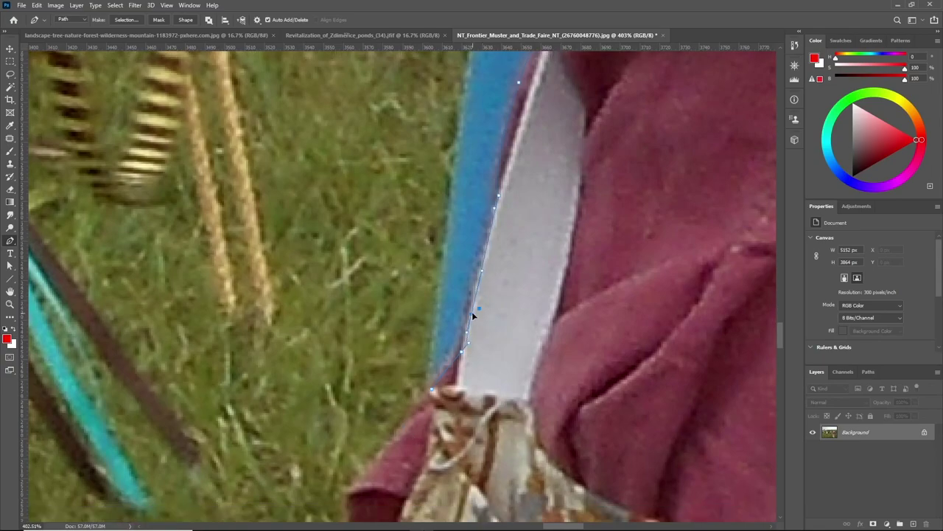
Trace around the jacket's flared tail protruding in front of the floral bag.
{"action": "left_click", "coordinate": [410, 419]}
{"action": "scroll", "coordinate": [369, 431], "scroll_direction": "down", "scroll_amount": 1}
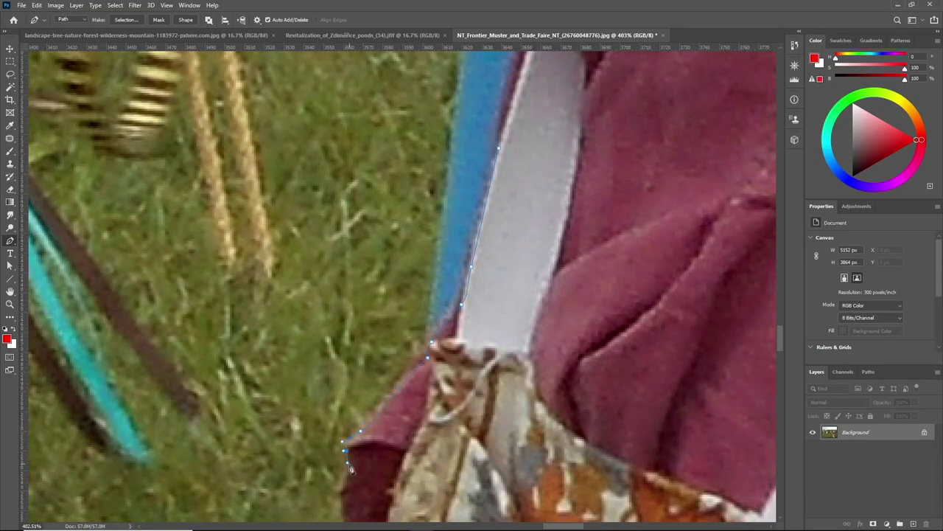
{"action": "scroll", "coordinate": [350, 479], "scroll_direction": "down", "scroll_amount": 1}
{"action": "scroll", "coordinate": [338, 508], "scroll_direction": "down", "scroll_amount": 1}
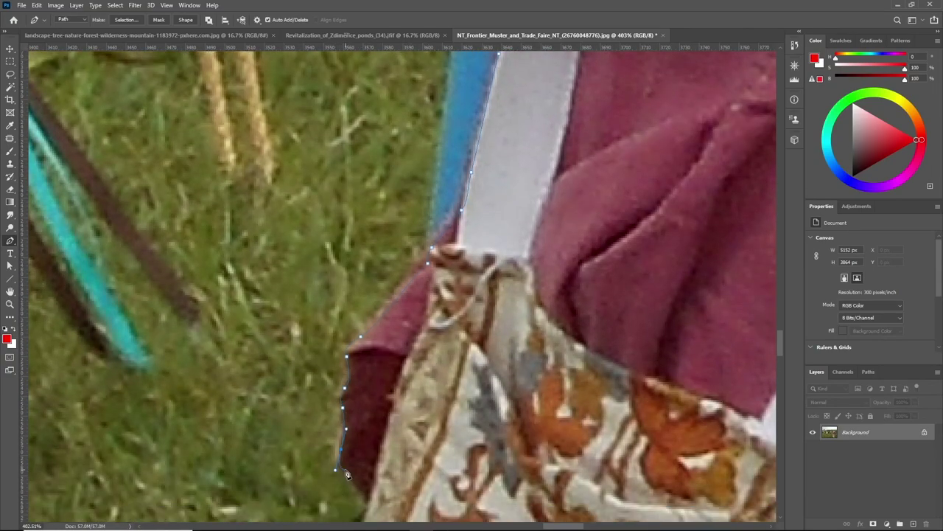
{"action": "left_click_drag", "start_coordinate": [368, 502], "coordinate": [367, 510]}
Trace the front edge of the floral bag down to its lower corner.
{"action": "scroll", "coordinate": [367, 511], "scroll_direction": "down", "scroll_amount": 5}
{"action": "left_click_drag", "start_coordinate": [349, 402], "coordinate": [345, 436]}
{"action": "scroll", "coordinate": [342, 442], "scroll_direction": "down", "scroll_amount": 2}
{"action": "scroll", "coordinate": [298, 476], "scroll_direction": "down", "scroll_amount": 3}
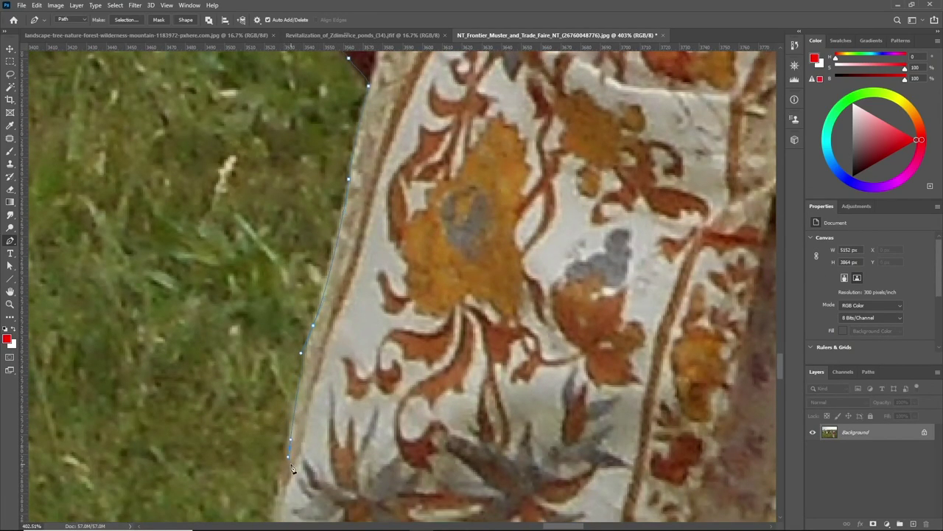
{"action": "scroll", "coordinate": [292, 469], "scroll_direction": "down", "scroll_amount": 2}
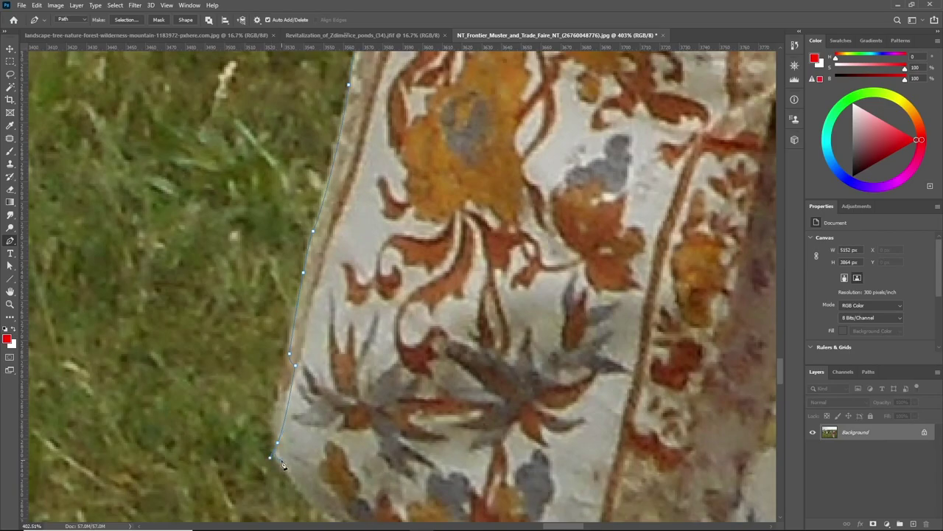
Trace the bag's slanted bottom edge and continue onto the front edge of the floral skirt.
{"action": "scroll", "coordinate": [282, 463], "scroll_direction": "down", "scroll_amount": 2}
{"action": "left_click", "coordinate": [334, 433]}
{"action": "scroll", "coordinate": [319, 477], "scroll_direction": "down", "scroll_amount": 2}
{"action": "left_click", "coordinate": [305, 448]}
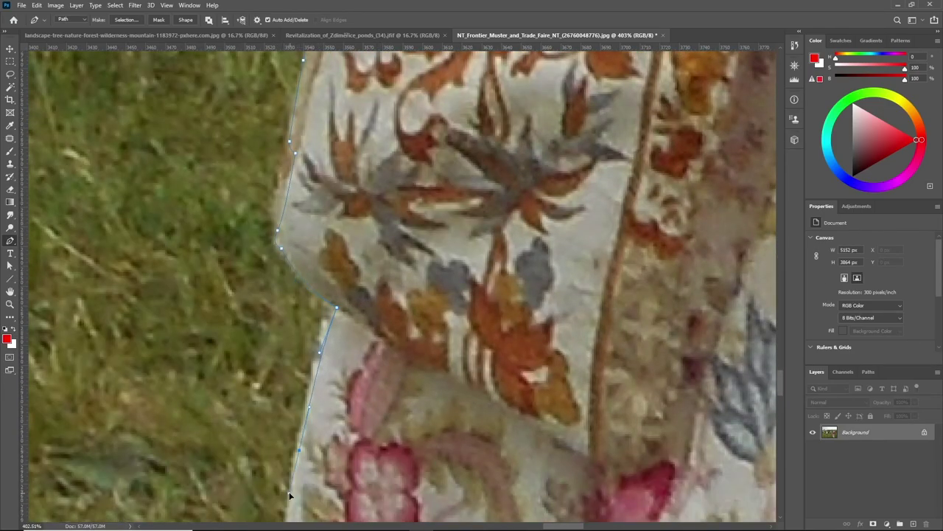
{"action": "scroll", "coordinate": [305, 448], "scroll_direction": "down", "scroll_amount": 3}
{"action": "left_click", "coordinate": [273, 463]}
Continue the path down the middle stretch of the skirt's front edge, against the grass.
{"action": "scroll", "coordinate": [261, 509], "scroll_direction": "down", "scroll_amount": 2}
{"action": "scroll", "coordinate": [261, 516], "scroll_direction": "down", "scroll_amount": 2}
{"action": "left_click", "coordinate": [248, 454]}
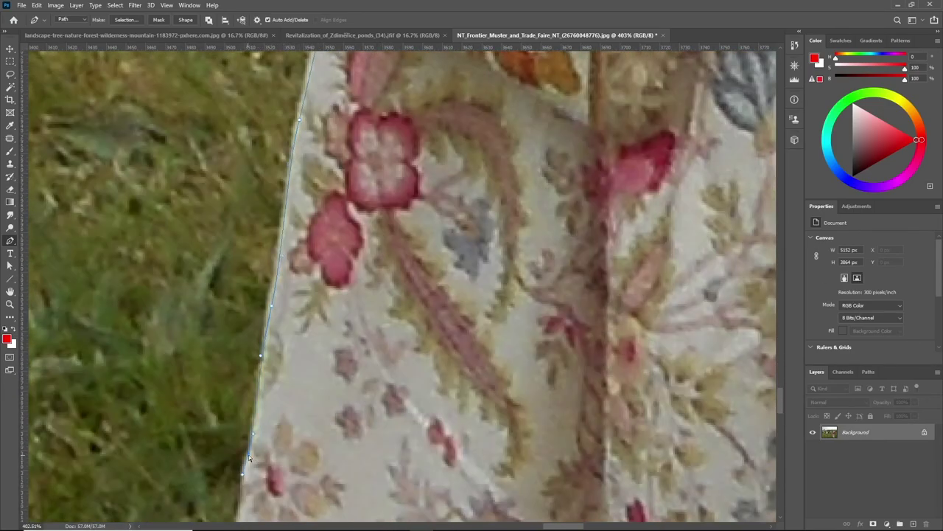
{"action": "scroll", "coordinate": [239, 442], "scroll_direction": "down", "scroll_amount": 4}
{"action": "mouse_move", "coordinate": [248, 456]}
{"action": "left_mouse_down"}
{"action": "mouse_move", "coordinate": [245, 470]}
{"action": "mouse_move", "coordinate": [218, 483]}
{"action": "mouse_move", "coordinate": [218, 507]}
{"action": "left_mouse_up"}
{"action": "scroll", "coordinate": [212, 487], "scroll_direction": "down", "scroll_amount": 5}
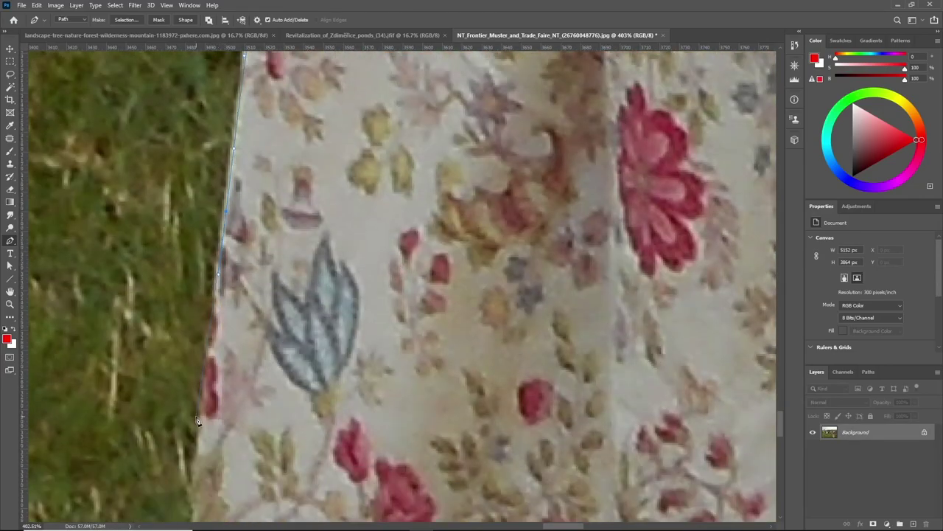
Trace the lowest part of the skirt's front edge down to the hem corner.
{"action": "left_click", "coordinate": [192, 473]}
{"action": "scroll", "coordinate": [191, 473], "scroll_direction": "down", "scroll_amount": 4}
{"action": "left_click", "coordinate": [189, 417]}
{"action": "left_click", "coordinate": [189, 462]}
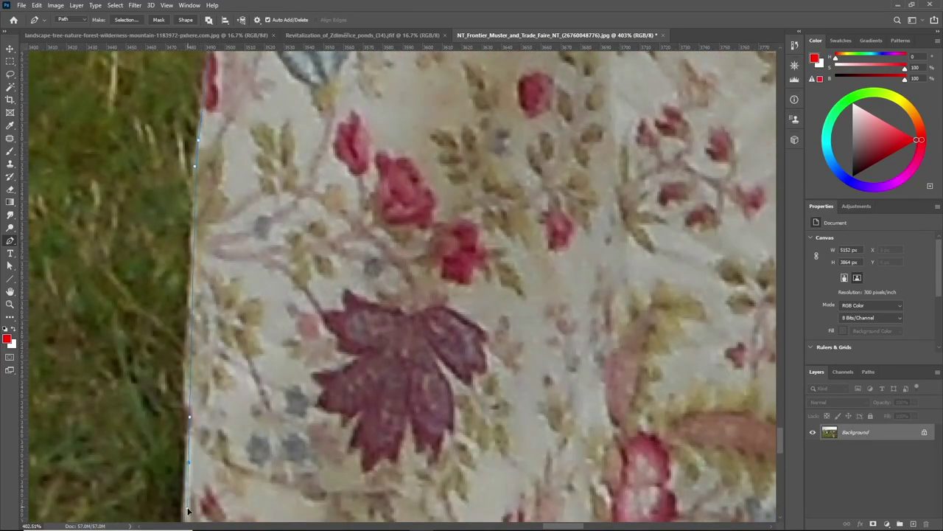
{"action": "left_click_drag", "start_coordinate": [191, 359], "coordinate": [185, 366]}
{"action": "scroll", "coordinate": [202, 431], "scroll_direction": "down", "scroll_amount": 3}
{"action": "left_click_drag", "start_coordinate": [191, 411], "coordinate": [193, 442]}
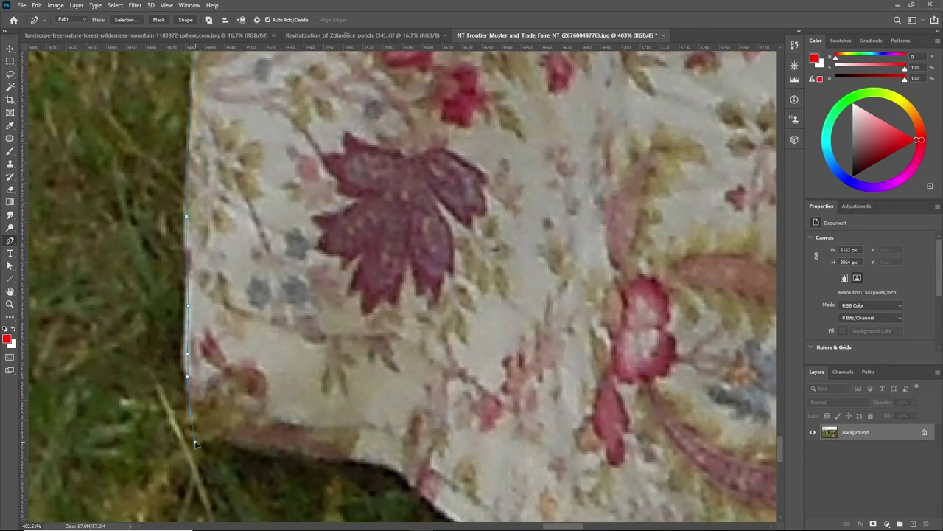
Trace the first stretch of the skirt's hem from its front corner, following the slanted fold.
{"action": "left_click", "coordinate": [301, 457]}
{"action": "left_click", "coordinate": [362, 461]}
{"action": "left_click", "coordinate": [384, 460]}
{"action": "left_click", "coordinate": [445, 511]}
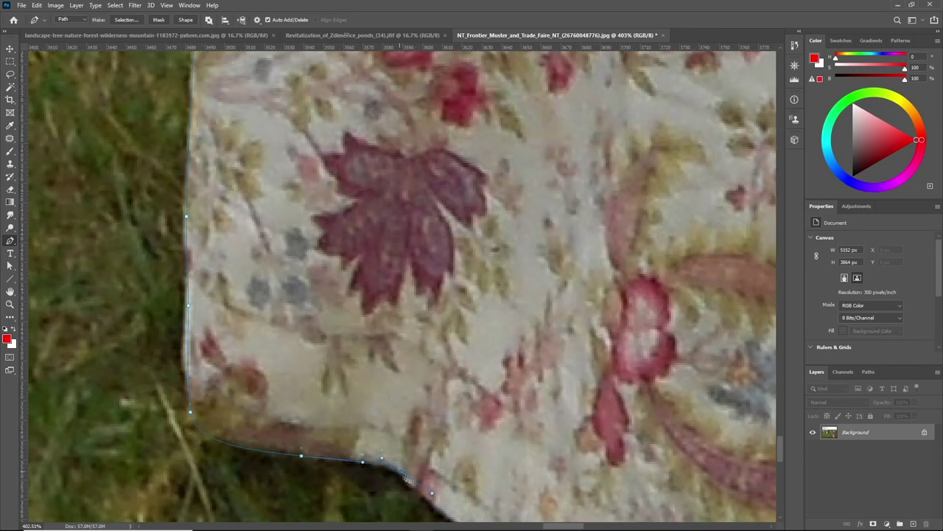
{"action": "scroll", "coordinate": [407, 479], "scroll_direction": "down", "scroll_amount": 3}
{"action": "scroll", "coordinate": [566, 475], "scroll_direction": "down", "scroll_amount": 3}
{"action": "left_click_drag", "start_coordinate": [707, 510], "coordinate": [597, 471]}
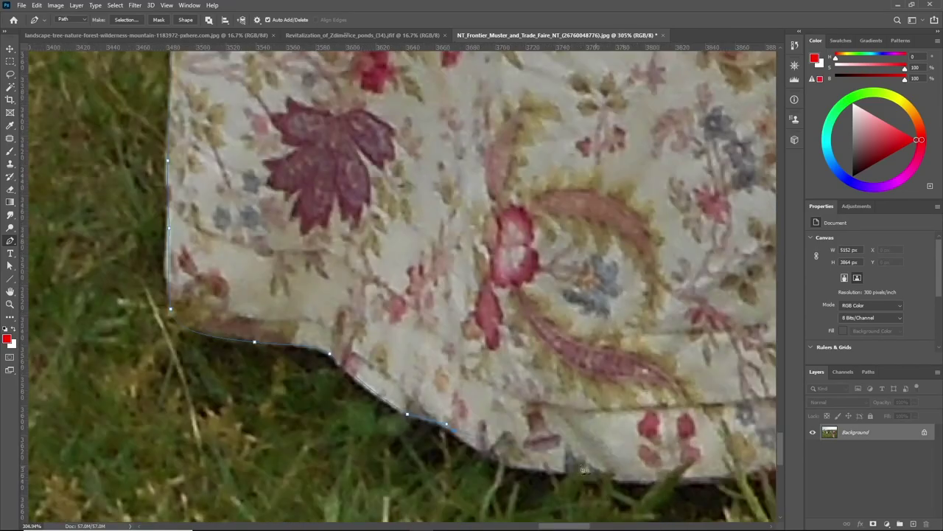
Trace the rest of the hem and close the path around the girl.
{"action": "left_click_drag", "start_coordinate": [661, 487], "coordinate": [656, 469]}
{"action": "scroll", "coordinate": [655, 470], "scroll_direction": "down", "scroll_amount": 3}
{"action": "left_click_drag", "start_coordinate": [655, 469], "coordinate": [332, 445]}
{"action": "scroll", "coordinate": [568, 426], "scroll_direction": "up", "scroll_amount": 3}
{"action": "left_click_drag", "start_coordinate": [467, 459], "coordinate": [489, 457]}
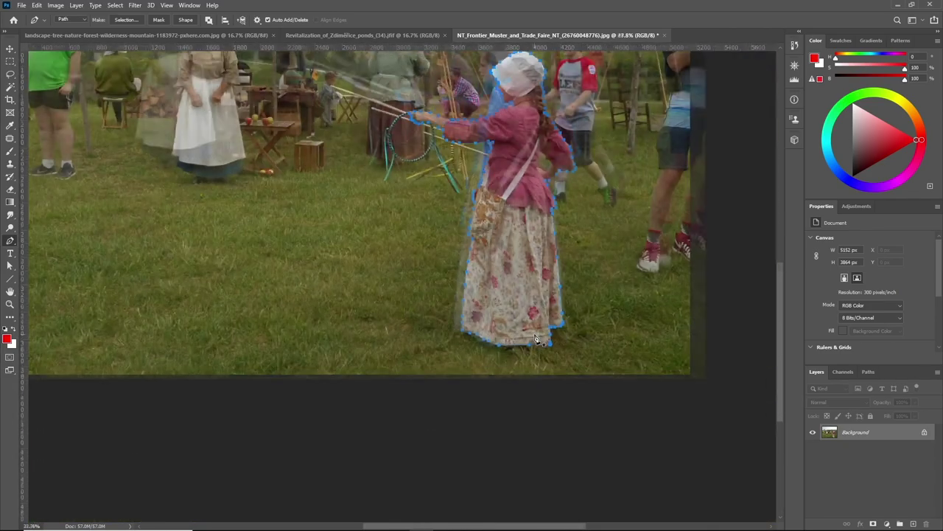
Convert the closed path to a selection and mask the photo layer so only the girl remains.
{"action": "right_click", "coordinate": [542, 299]}
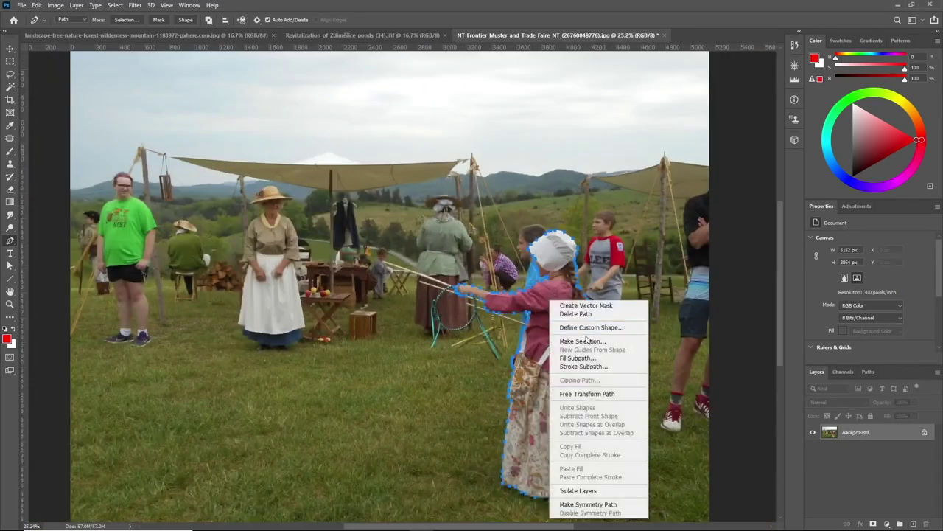
{"action": "left_click", "coordinate": [575, 343]}
{"action": "left_click", "coordinate": [886, 523]}
{"action": "left_click", "coordinate": [877, 433]}
Move the cut-out girl towards the middle of the canvas.
{"action": "left_click", "coordinate": [10, 48]}
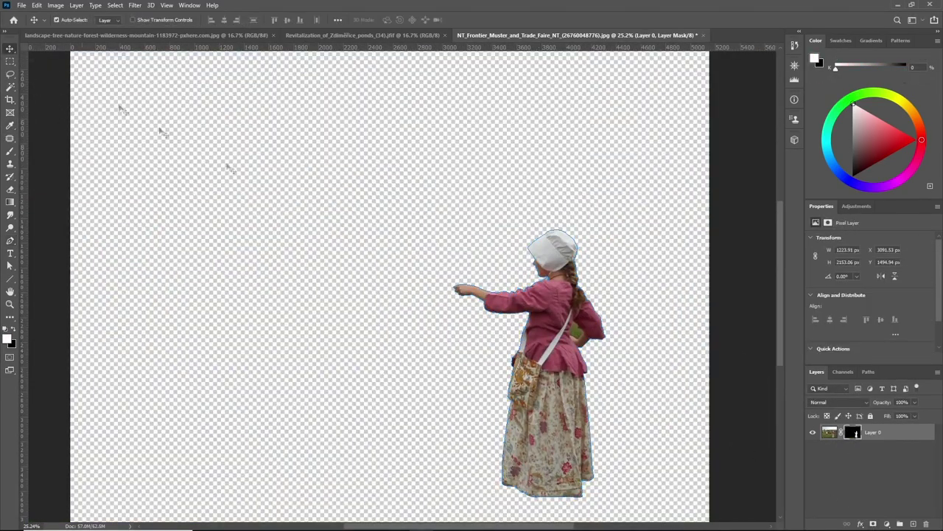
{"action": "mouse_move", "coordinate": [558, 345]}
{"action": "left_mouse_down"}
{"action": "mouse_move", "coordinate": [408, 316]}
{"action": "mouse_move", "coordinate": [370, 294]}
{"action": "left_mouse_up"}
Lasso and remove the blue patch beside the bonnet string and the grass gap inside the bent arm.
{"action": "left_click", "coordinate": [9, 74]}
{"action": "scroll", "coordinate": [317, 208], "scroll_direction": "up", "scroll_amount": 10}
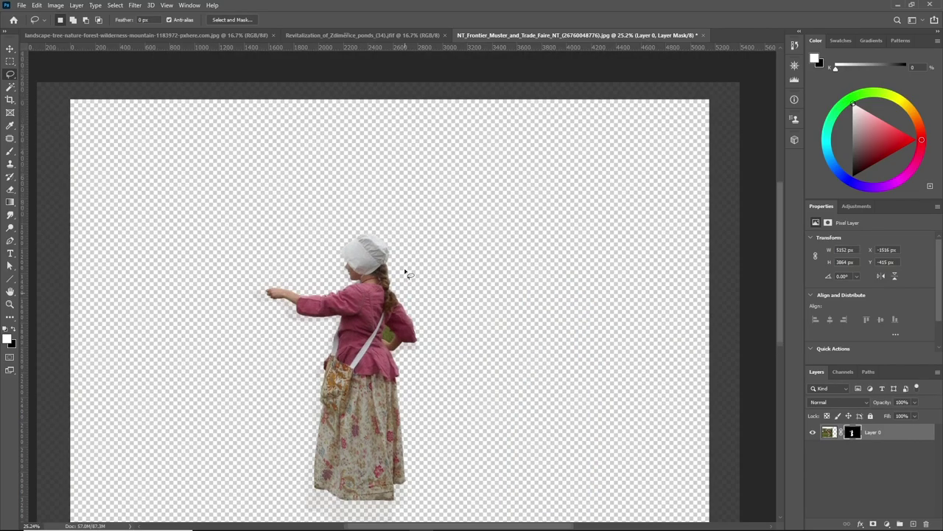
{"action": "left_click_drag", "start_coordinate": [359, 326], "coordinate": [306, 325]}
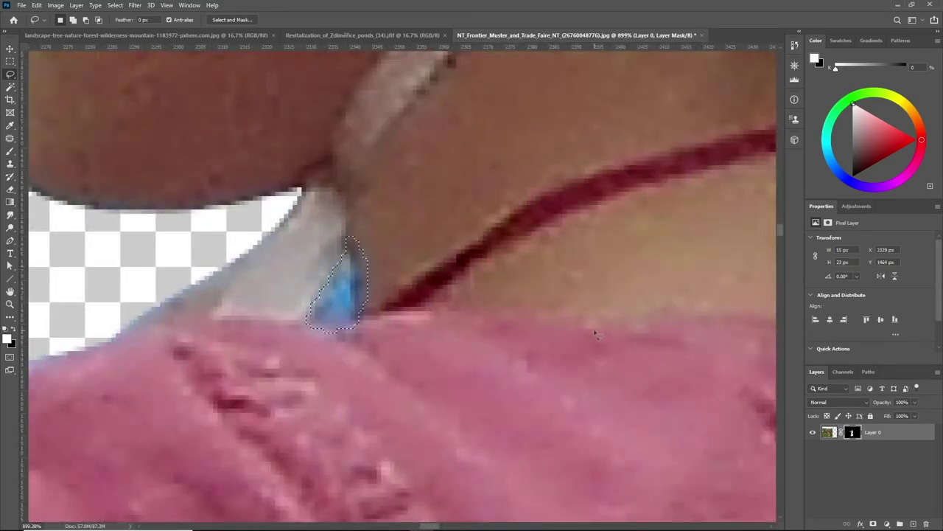
{"action": "key", "text": "Delete"}
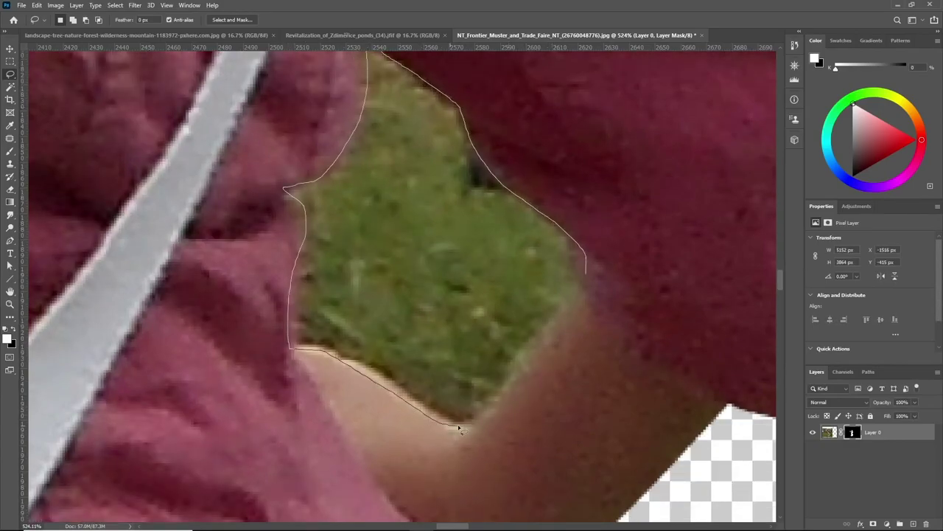
{"action": "left_click_drag", "start_coordinate": [555, 328], "coordinate": [583, 288]}
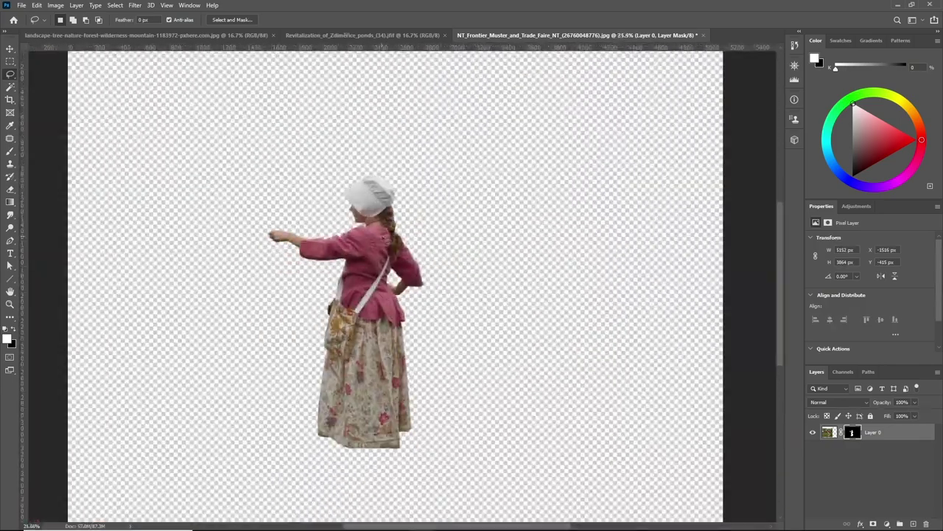
Close the document with the cut-out girl.
{"action": "left_click", "coordinate": [704, 35]}
{"action": "left_click", "coordinate": [472, 199]}
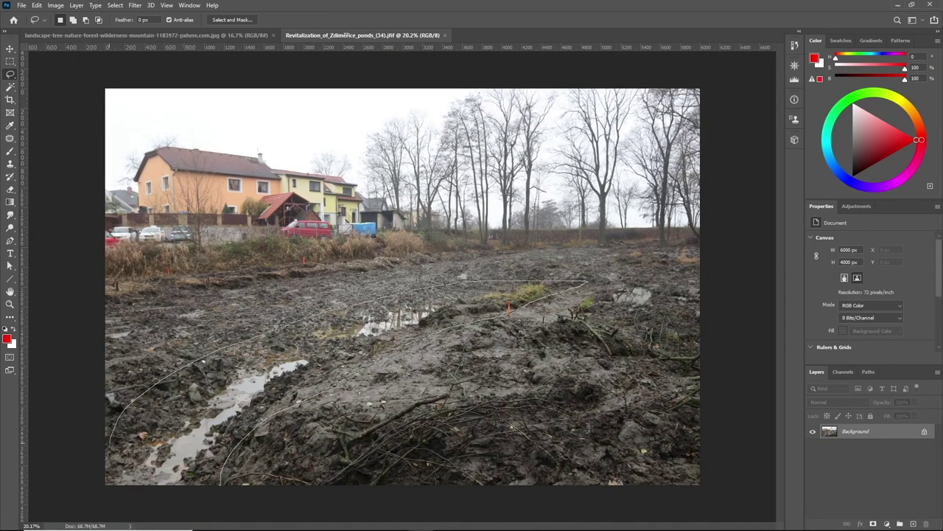
Lasso the curved strip of muddy ground with puddles and feather the selection.
{"action": "left_click_drag", "start_coordinate": [109, 444], "coordinate": [215, 493]}
{"action": "right_click", "coordinate": [402, 323]}
{"action": "left_click", "coordinate": [422, 347]}
{"action": "key", "text": "Return"}
Refine the mud selection's edge with a 120 px radius, smooth 4 and contrast 16%, and mask the photo to it.
{"action": "left_click", "coordinate": [244, 20]}
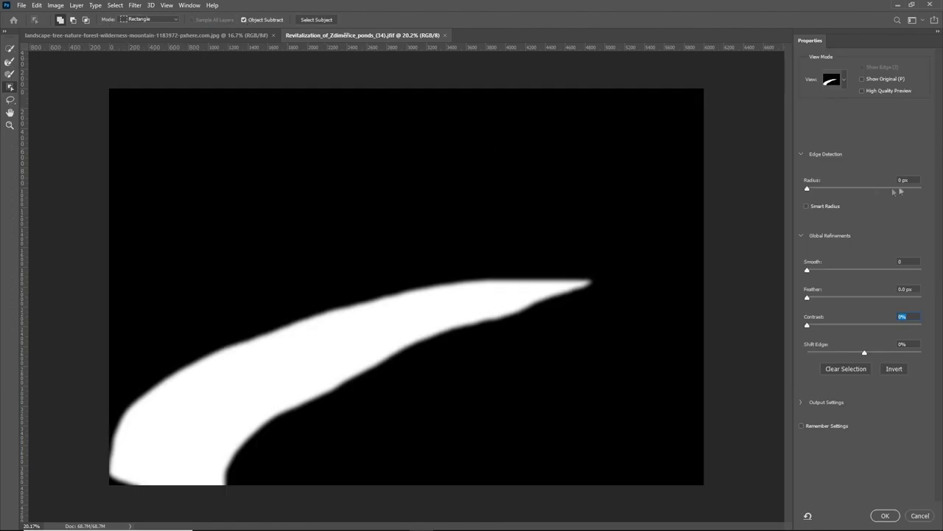
{"action": "key", "text": "shift+Up"}
{"action": "key", "text": "shift+Up"}
{"action": "key", "text": "shift+Up"}
{"action": "key", "text": "shift+Up"}
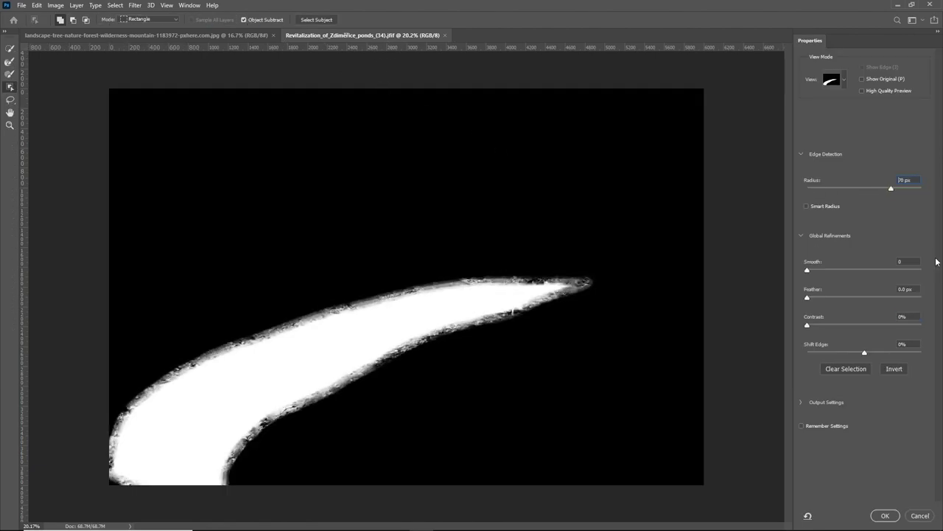
{"action": "type", "text": "90"}
{"action": "key", "text": "Return"}
{"action": "left_click", "coordinate": [835, 204]}
{"action": "left_click", "coordinate": [835, 205]}
{"action": "left_click", "coordinate": [826, 325]}
{"action": "left_click_drag", "start_coordinate": [903, 189], "coordinate": [911, 188]}
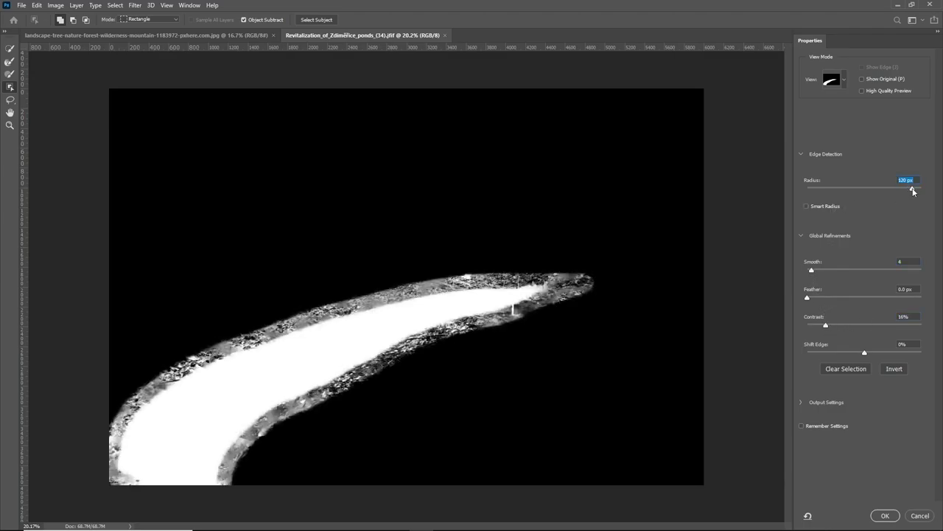
{"action": "left_click", "coordinate": [813, 209]}
{"action": "left_click", "coordinate": [883, 519]}
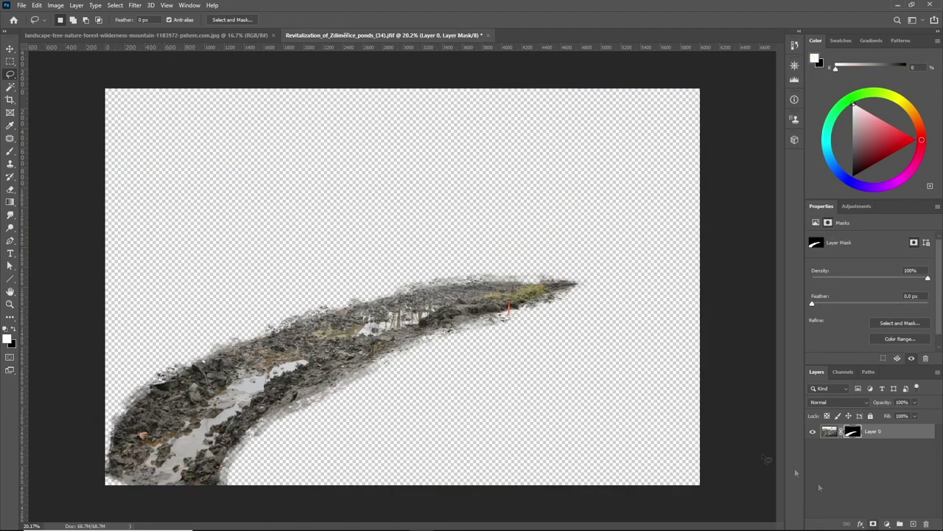
Move the cut-out mud strip up towards the middle of the canvas and close its document.
{"action": "key", "text": "ctrl+t"}
{"action": "left_click_drag", "start_coordinate": [451, 325], "coordinate": [497, 277]}
{"action": "key", "text": "Return"}
{"action": "left_click", "coordinate": [488, 36]}
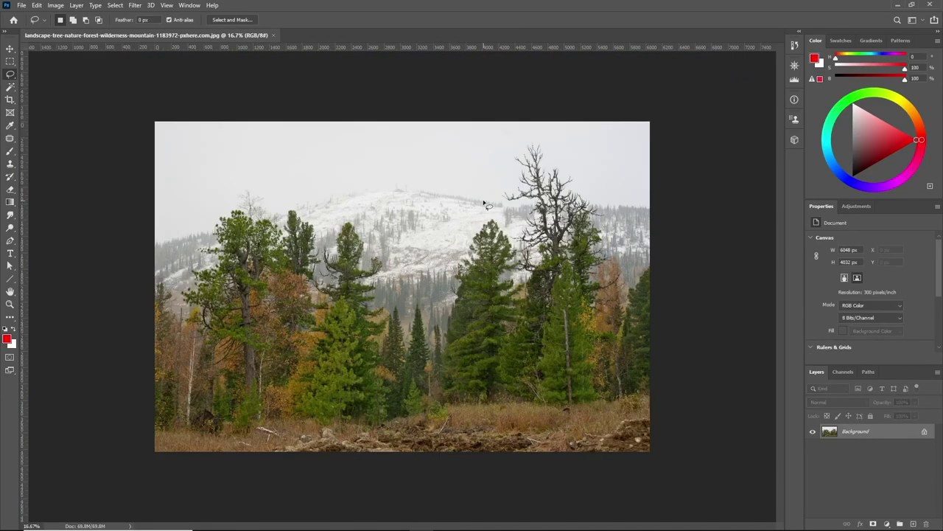
Load the forest photo's Blue channel as a selection and save it as a new alpha channel, then deselect.
{"action": "key", "text": "ctrl+0"}
{"action": "left_click", "coordinate": [844, 372]}
{"action": "left_click", "coordinate": [836, 428]}
{"action": "left_click", "coordinate": [826, 429], "text": "ctrl"}
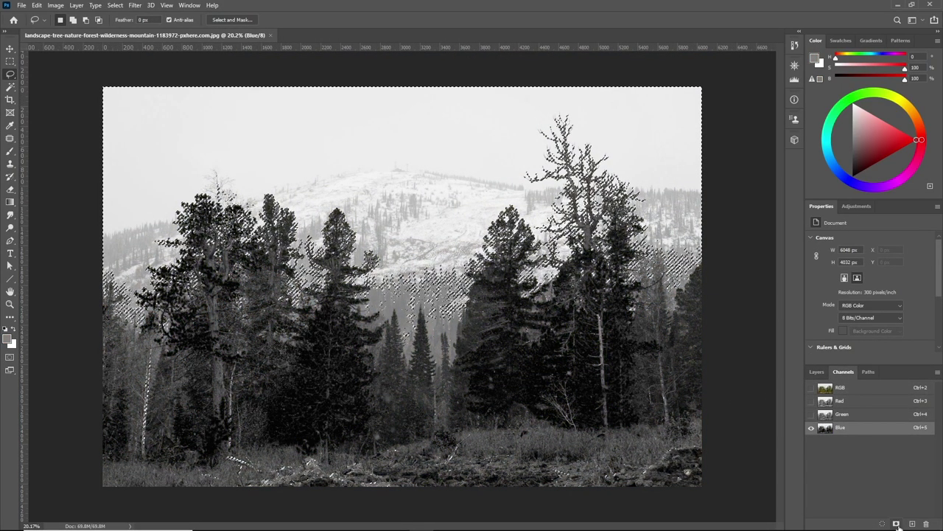
{"action": "left_click", "coordinate": [897, 523]}
{"action": "left_click", "coordinate": [844, 441]}
{"action": "key", "text": "ctrl+d"}
Apply Levels to the Alpha 1 channel with input black 61 and white 89 to separate trees from sky.
{"action": "key", "text": "ctrl+l"}
{"action": "left_click", "coordinate": [371, 354]}
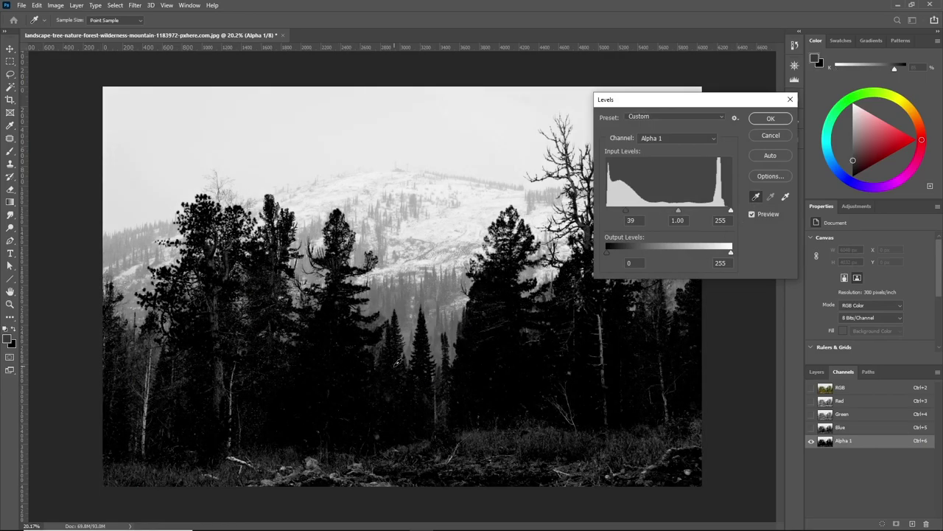
{"action": "left_click", "coordinate": [380, 378]}
{"action": "left_click", "coordinate": [445, 313]}
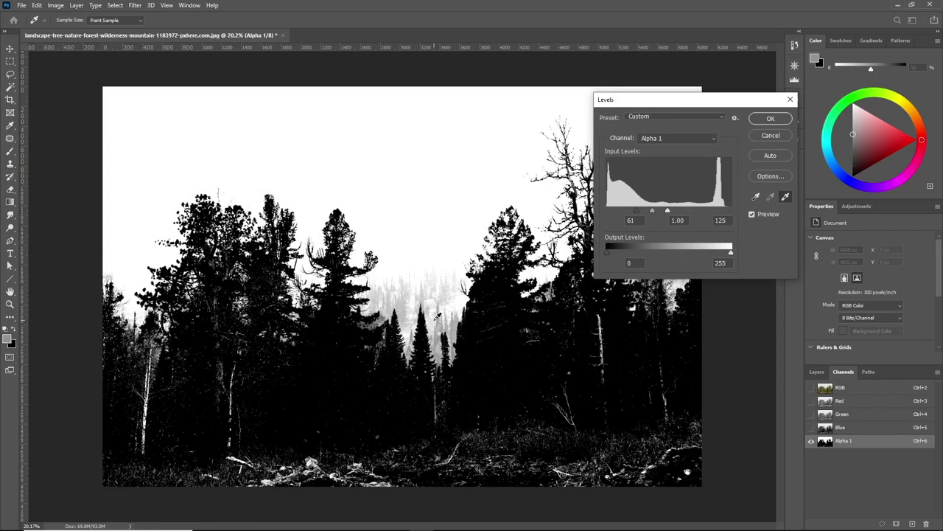
{"action": "left_click", "coordinate": [443, 323]}
{"action": "left_click", "coordinate": [436, 339]}
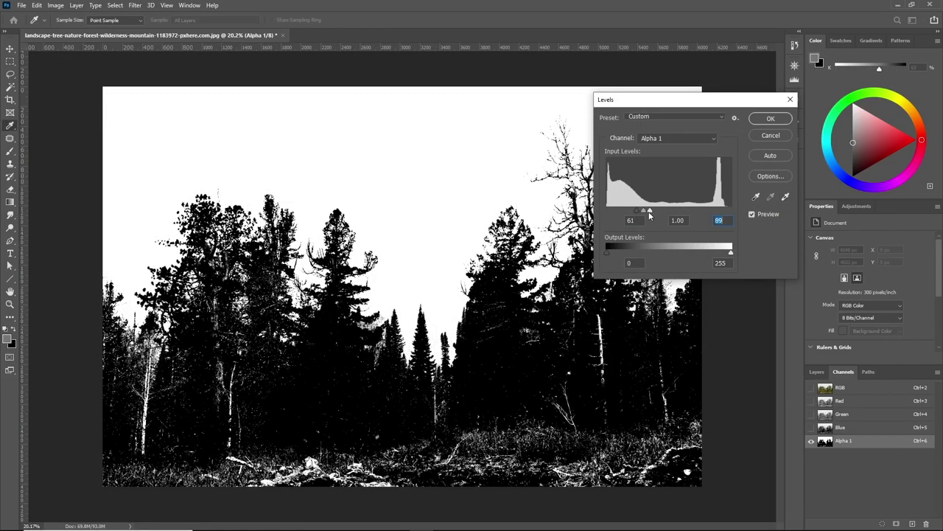
{"action": "left_click", "coordinate": [770, 117]}
Paint black over light specks inside the trees on the alpha channel, trying the Normal, Multiply and Color Burn brush modes.
{"action": "key", "text": "b"}
{"action": "left_click_drag", "start_coordinate": [281, 294], "coordinate": [296, 294]}
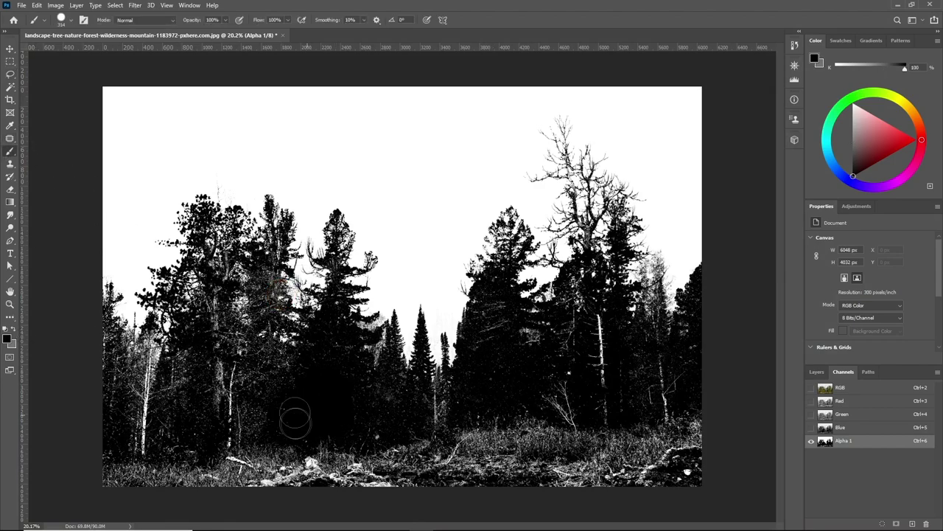
{"action": "left_click", "coordinate": [398, 396]}
{"action": "left_click", "coordinate": [144, 20]}
{"action": "left_click", "coordinate": [140, 84]}
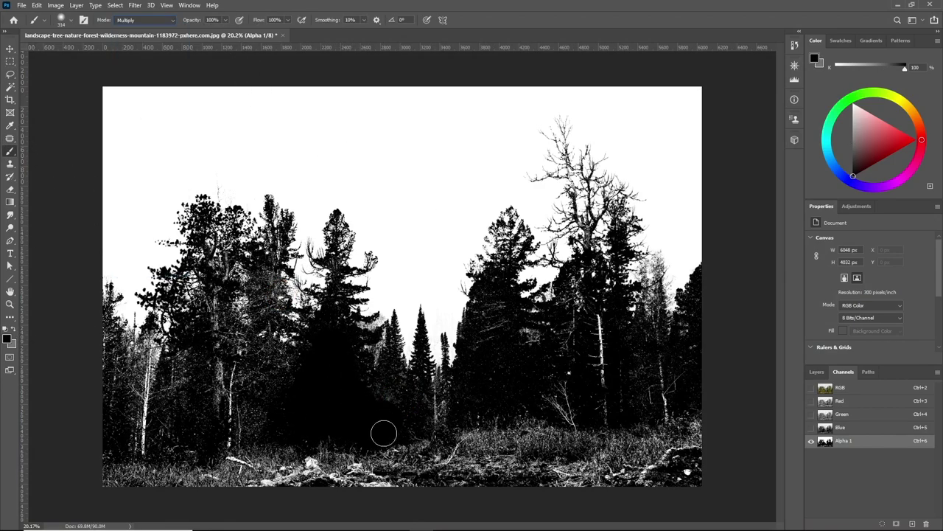
{"action": "left_click", "coordinate": [143, 20]}
{"action": "left_click", "coordinate": [127, 80]}
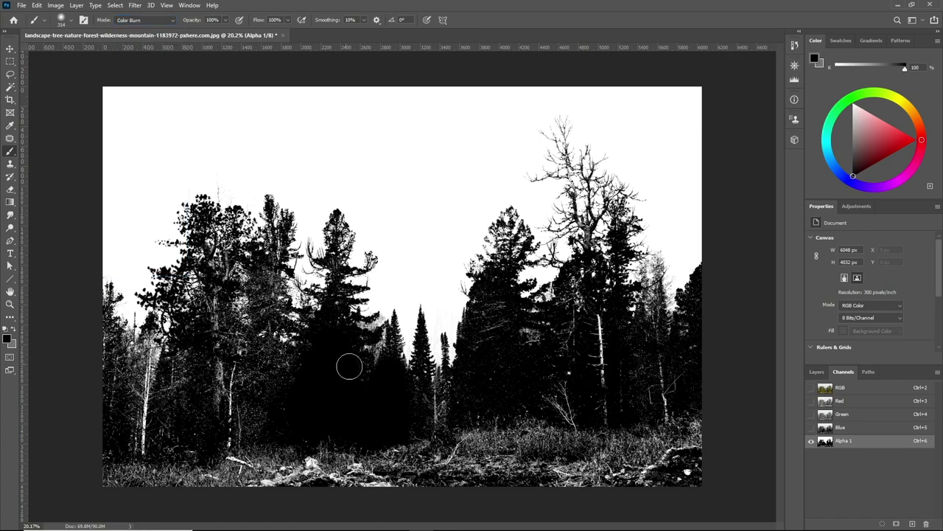
{"action": "left_click", "coordinate": [516, 379]}
{"action": "mouse_move", "coordinate": [509, 398]}
{"action": "left_mouse_down"}
{"action": "mouse_move", "coordinate": [710, 400]}
{"action": "mouse_move", "coordinate": [185, 415]}
{"action": "mouse_move", "coordinate": [280, 415]}
{"action": "left_mouse_up"}
{"action": "right_click", "coordinate": [295, 314], "text": "alt"}
{"action": "left_click_drag", "start_coordinate": [267, 295], "coordinate": [227, 269]}
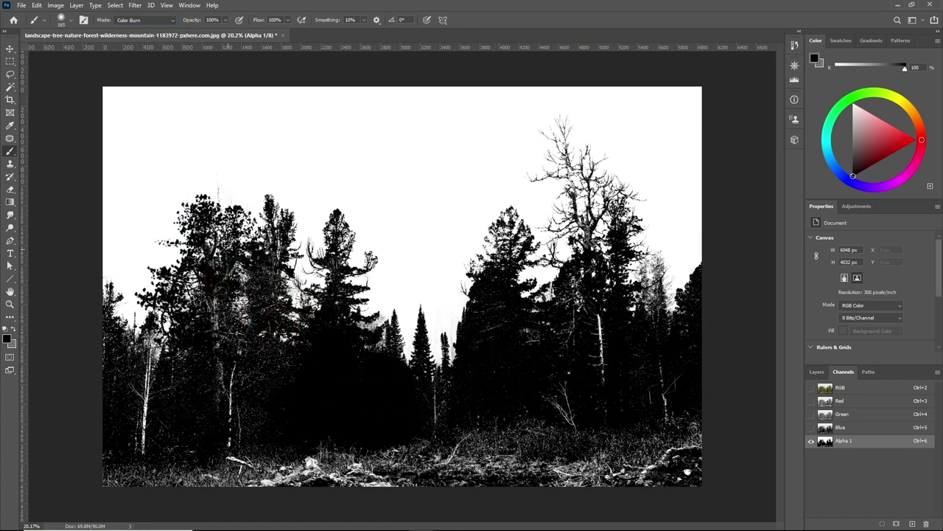
Fill the lower parts of the trees across the alpha channel with black, using a larger brush in Normal mode.
{"action": "left_click", "coordinate": [141, 20]}
{"action": "left_click", "coordinate": [141, 30]}
{"action": "right_click", "coordinate": [319, 411], "text": "alt"}
{"action": "mouse_move", "coordinate": [249, 413]}
{"action": "left_mouse_down"}
{"action": "mouse_move", "coordinate": [252, 364]}
{"action": "mouse_move", "coordinate": [214, 412]}
{"action": "mouse_move", "coordinate": [236, 348]}
{"action": "mouse_move", "coordinate": [124, 441]}
{"action": "mouse_move", "coordinate": [428, 437]}
{"action": "mouse_move", "coordinate": [451, 404]}
{"action": "mouse_move", "coordinate": [486, 417]}
{"action": "left_mouse_up"}
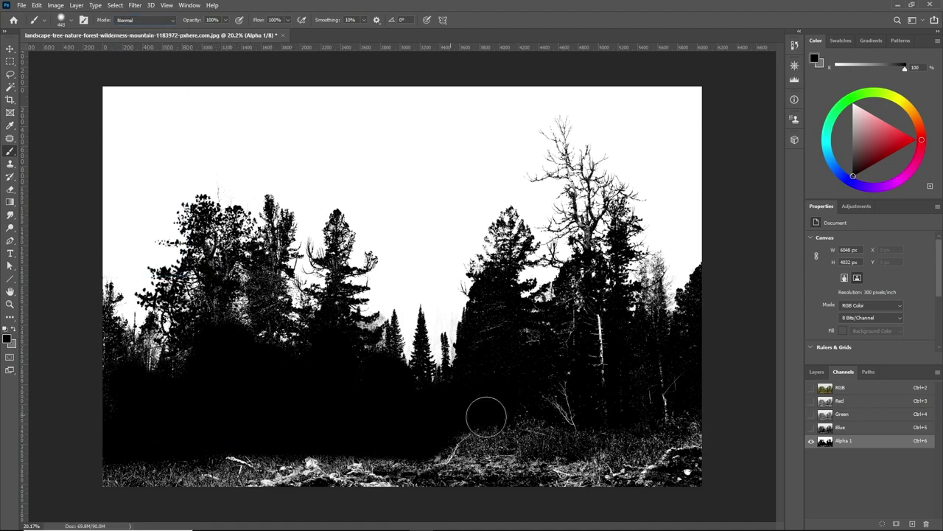
{"action": "mouse_move", "coordinate": [504, 362]}
{"action": "left_mouse_down"}
{"action": "mouse_move", "coordinate": [576, 356]}
{"action": "mouse_move", "coordinate": [599, 336]}
{"action": "mouse_move", "coordinate": [619, 406]}
{"action": "mouse_move", "coordinate": [641, 350]}
{"action": "left_mouse_up"}
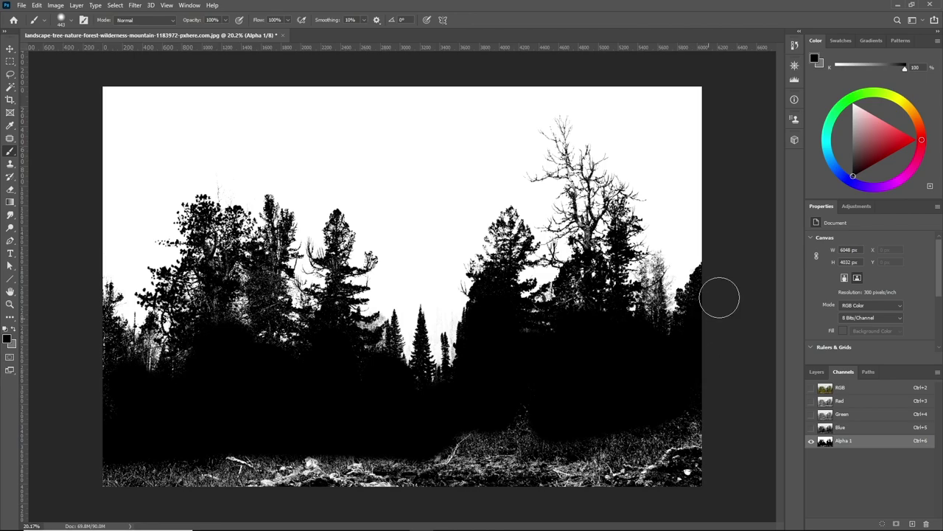
Invert the alpha channel and set the brush blending mode to Overlay.
{"action": "key", "text": "ctrl+i"}
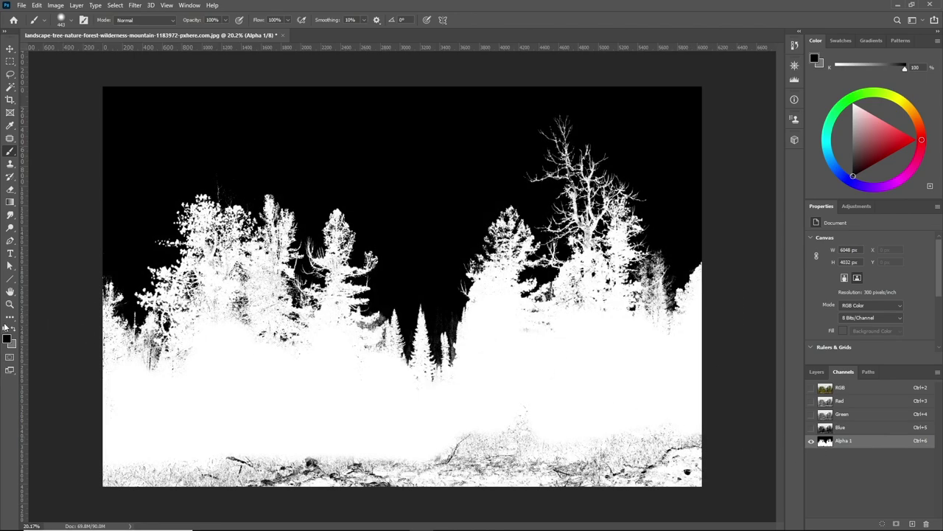
{"action": "left_click", "coordinate": [143, 20]}
{"action": "left_click", "coordinate": [144, 134]}
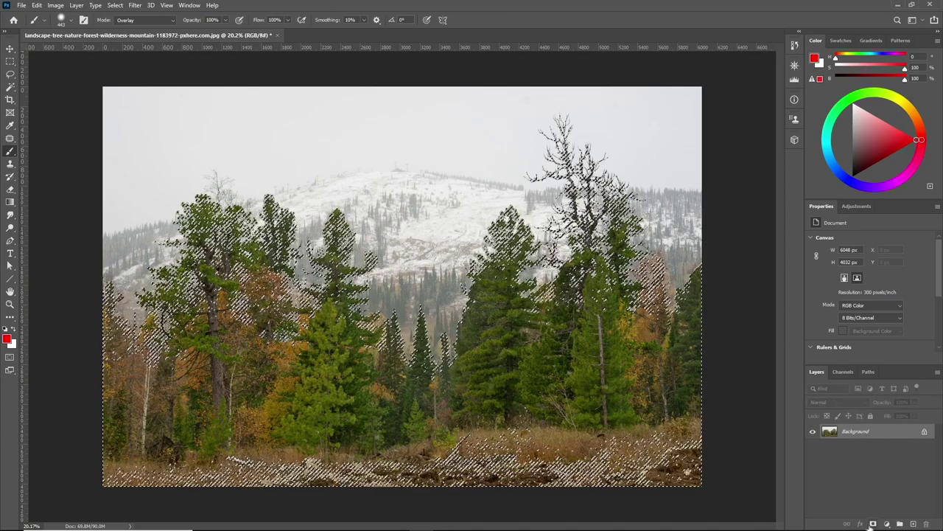
Mask the forest photo with the selection from the alpha channel so only the trees and ground remain.
{"action": "left_click", "coordinate": [873, 523]}
{"action": "scroll", "coordinate": [468, 258], "scroll_direction": "down", "scroll_amount": 2}
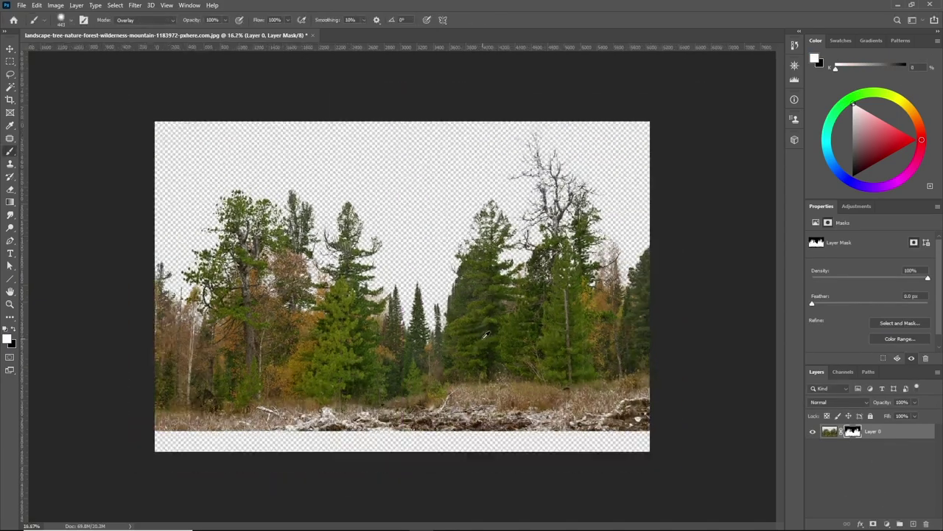
{"action": "scroll", "coordinate": [468, 258], "scroll_direction": "up", "scroll_amount": 3}
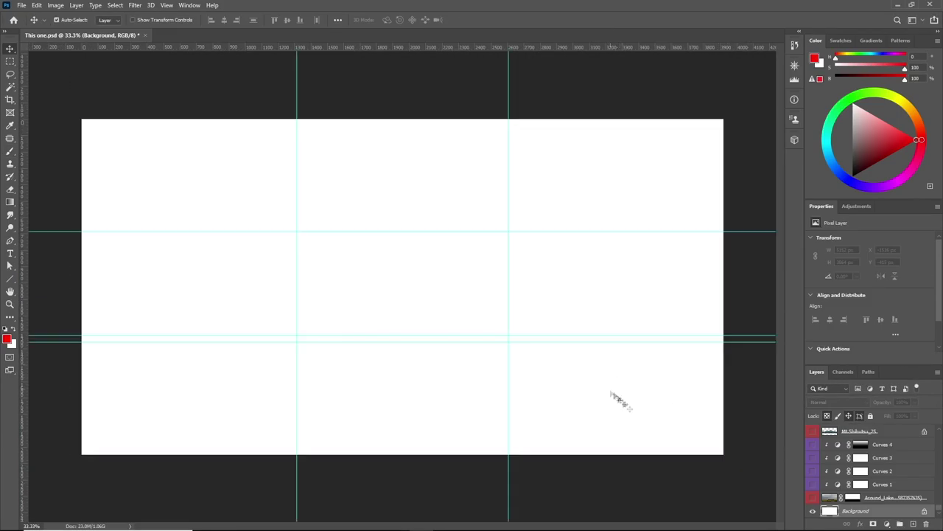
Show the cloudy sky and mountain layers of the composite in This one.psd.
{"action": "left_click", "coordinate": [812, 498]}
{"action": "scroll", "coordinate": [813, 471], "scroll_direction": "up", "scroll_amount": 1}
{"action": "left_click", "coordinate": [813, 444]}
{"action": "scroll", "coordinate": [812, 447], "scroll_direction": "up", "scroll_amount": 5}
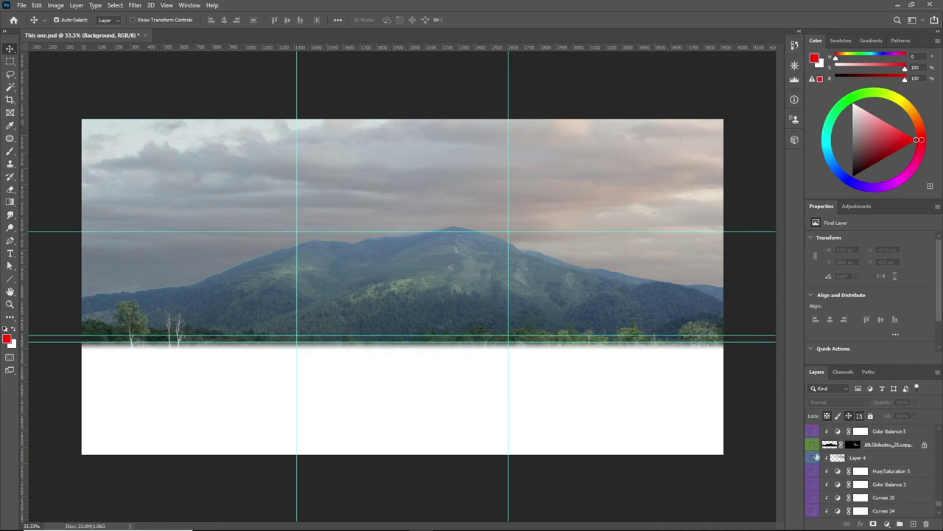
Show the bare trees, the autumn forest and the grassy, muddy ground layers.
{"action": "scroll", "coordinate": [814, 454], "scroll_direction": "up", "scroll_amount": 5}
{"action": "left_click", "coordinate": [812, 445]}
{"action": "scroll", "coordinate": [815, 457], "scroll_direction": "up", "scroll_amount": 5}
{"action": "left_click", "coordinate": [813, 444]}
{"action": "left_click", "coordinate": [813, 444]}
{"action": "left_click", "coordinate": [812, 449]}
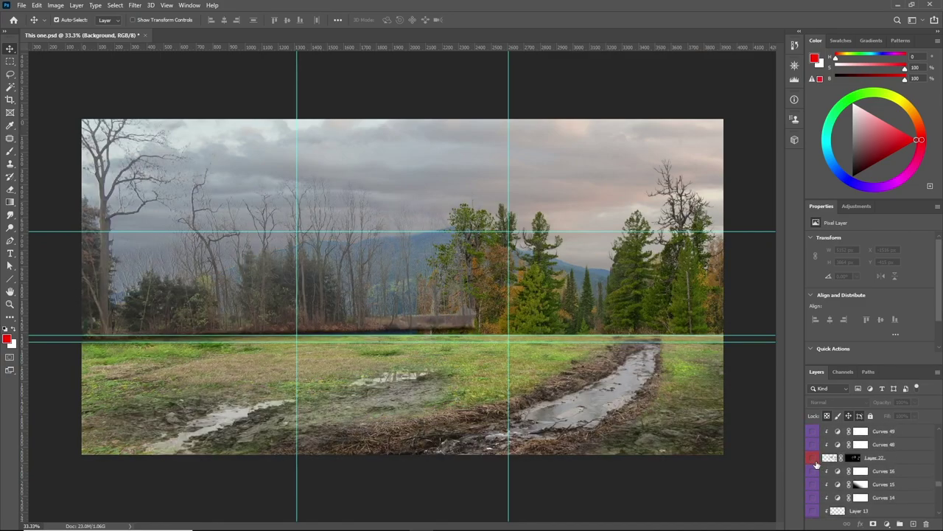
Show the farmhouse, the woman in the white apron and the dark leafless tree layers.
{"action": "left_click", "coordinate": [813, 457]}
{"action": "left_click", "coordinate": [813, 458]}
{"action": "left_click", "coordinate": [814, 460]}
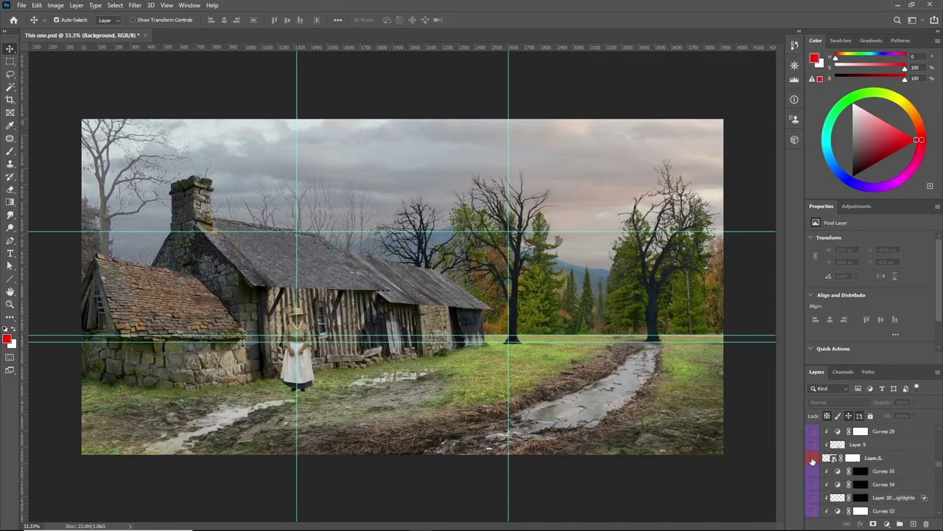
Show the goat, horse, grass tuft and roof straw layers.
{"action": "left_click", "coordinate": [817, 464]}
{"action": "left_click", "coordinate": [820, 468]}
{"action": "left_click", "coordinate": [823, 471]}
{"action": "left_click", "coordinate": [818, 466]}
{"action": "left_click", "coordinate": [815, 460]}
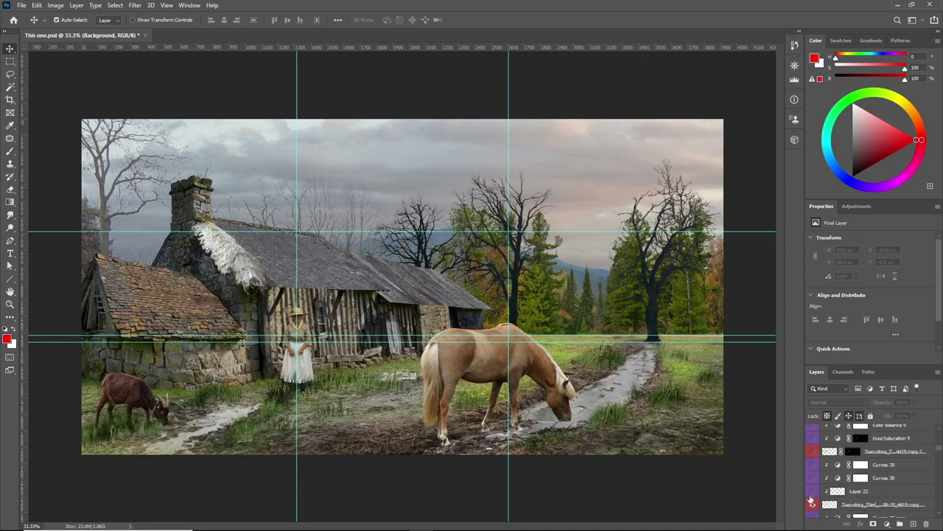
Show the bonneted girl behind the horse and the wooden stump layers.
{"action": "left_click", "coordinate": [814, 457]}
{"action": "left_click", "coordinate": [814, 455]}
{"action": "scroll", "coordinate": [813, 455], "scroll_direction": "up", "scroll_amount": 5}
{"action": "left_click", "coordinate": [813, 466]}
{"action": "scroll", "coordinate": [814, 470], "scroll_direction": "up", "scroll_amount": 2}
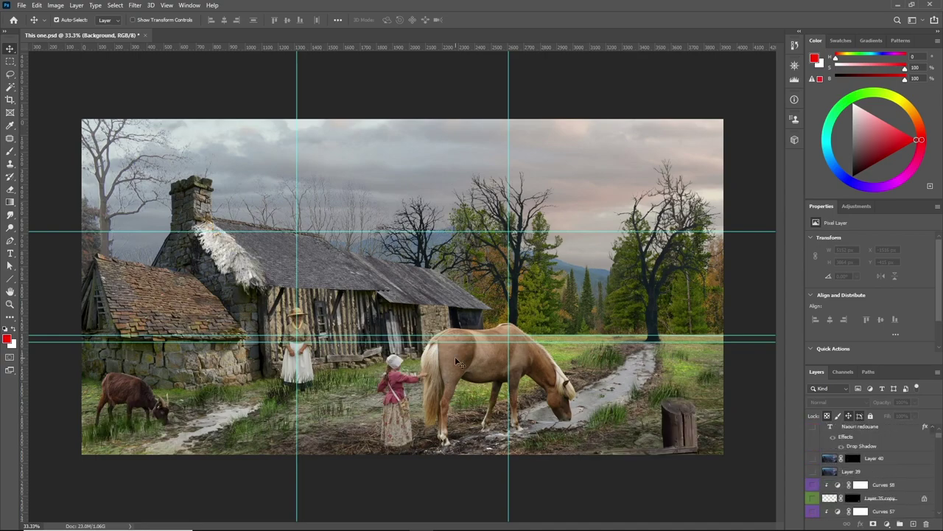
Toggle the guides off and on, and select the Black & White 1 adjustment layer.
{"action": "key", "text": "ctrl+h"}
{"action": "key", "text": "ctrl+h"}
{"action": "scroll", "coordinate": [881, 446], "scroll_direction": "up", "scroll_amount": 2}
{"action": "left_click", "coordinate": [890, 435]}
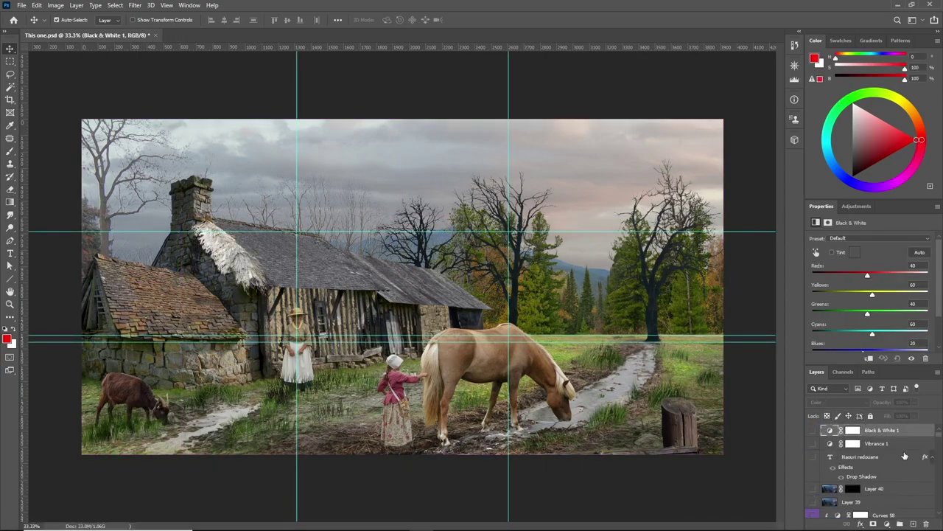
Set up a new document with a white layer above a black background.
{"action": "left_click", "coordinate": [913, 523]}
{"action": "key", "text": "ctrl+alt+shift+e"}
{"action": "key", "text": "ctrl+t"}
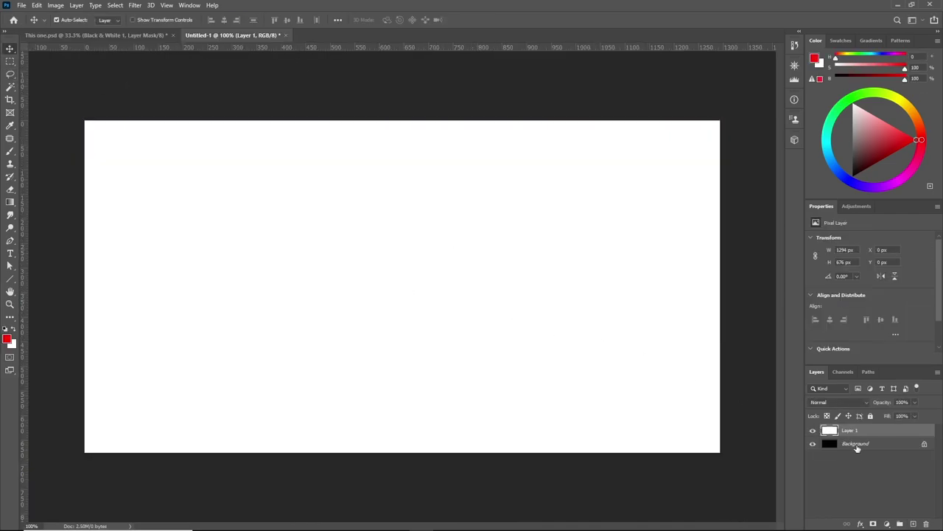
Replace the white layer with a duplicate of the black Background, inverted to white.
{"action": "left_click", "coordinate": [857, 447]}
{"action": "key", "text": "ctrl+j"}
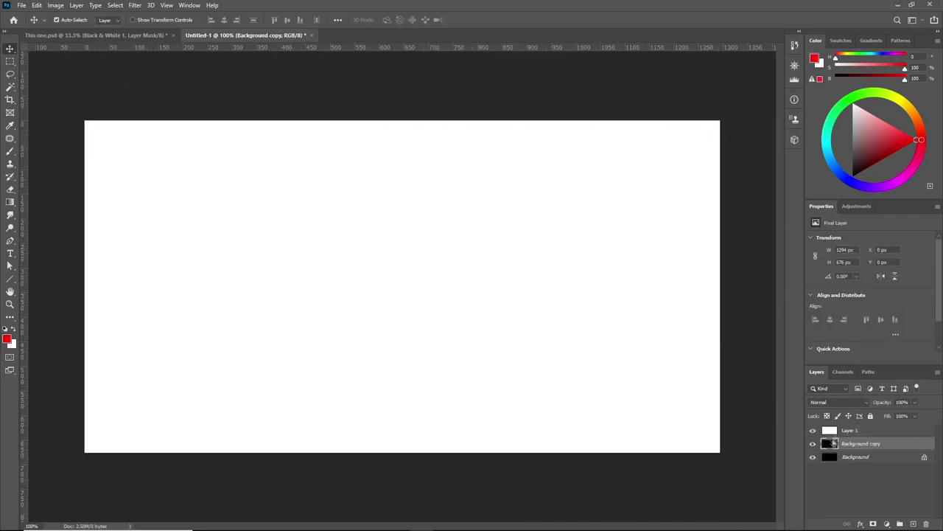
{"action": "left_click", "coordinate": [851, 432]}
{"action": "key", "text": "Delete"}
{"action": "key", "text": "ctrl+i"}
Scale the white background copy to 33% in width and height.
{"action": "key", "text": "ctrl+t"}
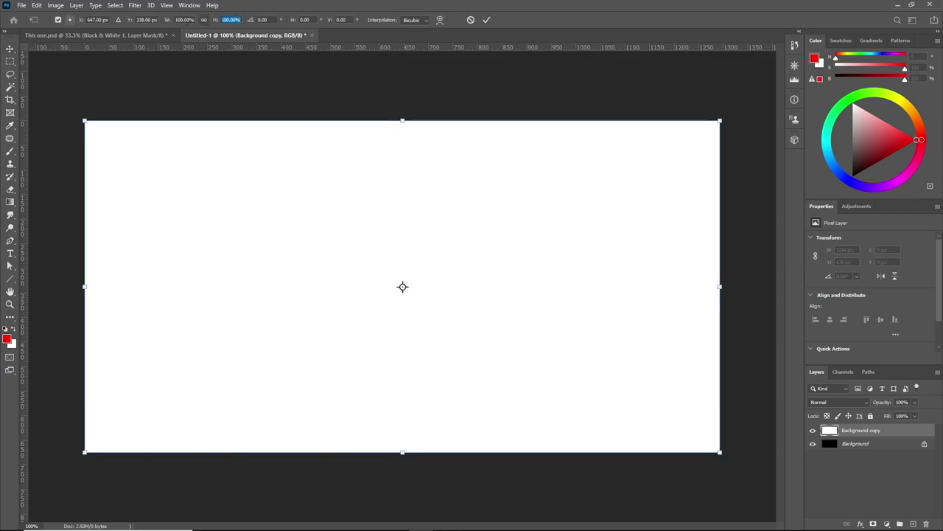
{"action": "type", "text": "33"}
{"action": "left_click", "coordinate": [168, 20]}
{"action": "type", "text": "33"}
{"action": "key", "text": "Return"}
{"action": "key", "text": "Return"}
Place guides along all four edges of the white rectangle to form a thirds grid, and delete the rectangle.
{"action": "key", "text": "ctrl+t"}
{"action": "left_click_drag", "start_coordinate": [23, 355], "coordinate": [202, 343]}
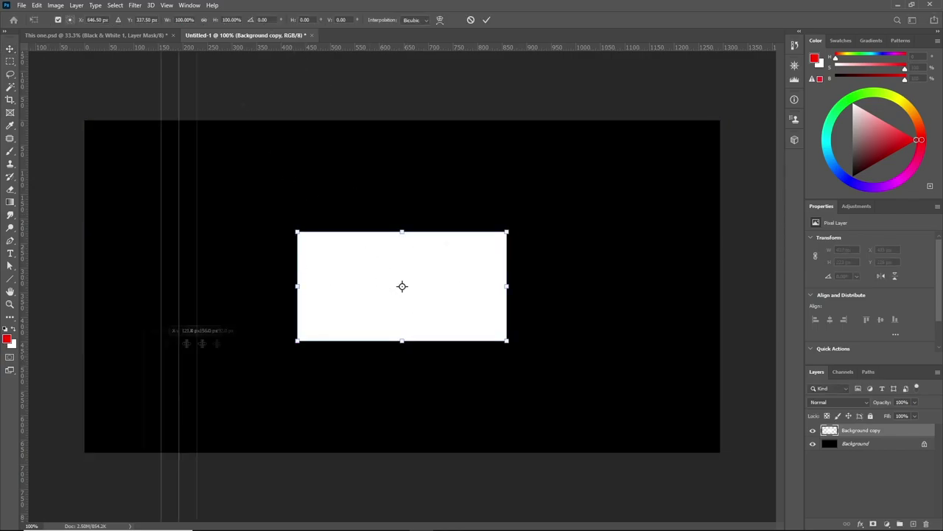
{"action": "left_click_drag", "start_coordinate": [22, 251], "coordinate": [507, 292]}
{"action": "key", "text": "Return"}
{"action": "key", "text": "ctrl+semicolon"}
{"action": "key", "text": "Delete"}
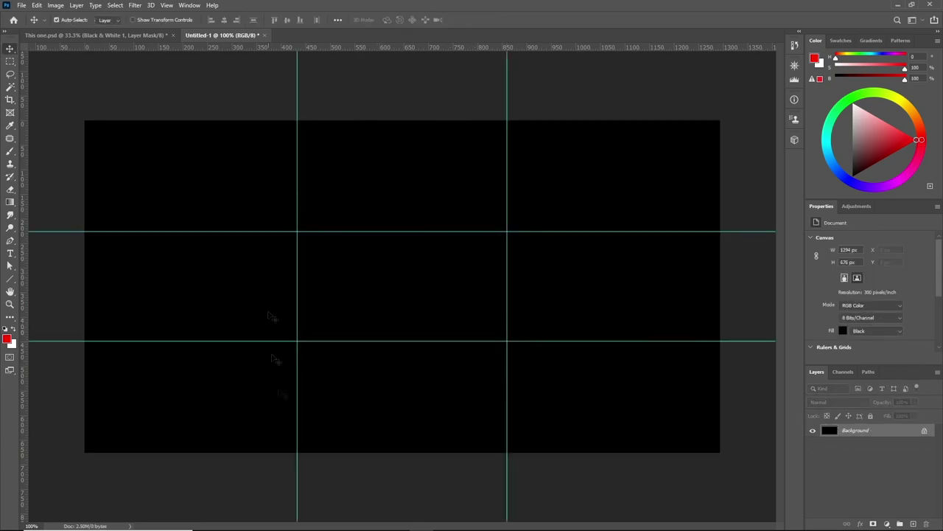
Try freehand diagonal brush strokes across the thirds grid on a new layer and undo them.
{"action": "key", "text": "b"}
{"action": "left_click", "coordinate": [913, 524]}
{"action": "left_click_drag", "start_coordinate": [505, 353], "coordinate": [399, 337]}
{"action": "mouse_move", "coordinate": [86, 120]}
{"action": "left_mouse_down"}
{"action": "mouse_move", "coordinate": [527, 231]}
{"action": "mouse_move", "coordinate": [762, 476]}
{"action": "left_mouse_up"}
{"action": "key", "text": "ctrl+z"}
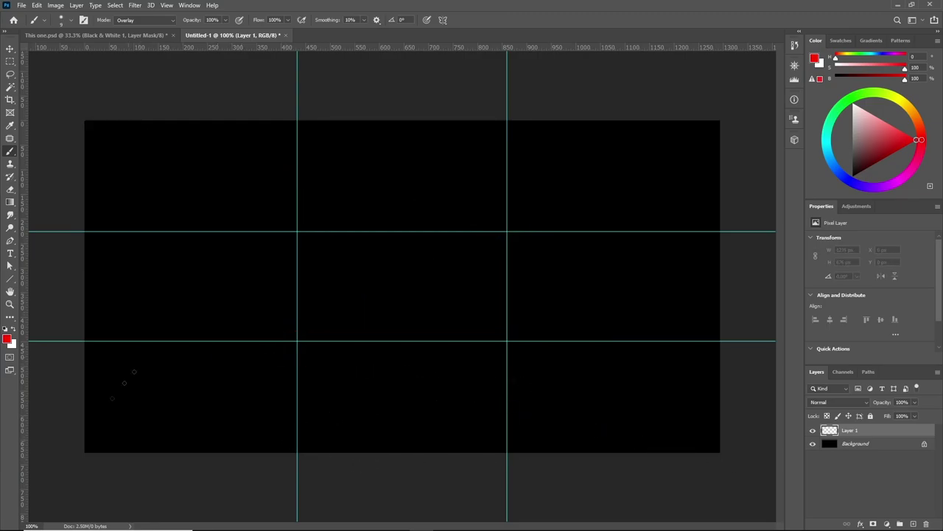
{"action": "mouse_move", "coordinate": [85, 448]}
{"action": "left_mouse_down"}
{"action": "mouse_move", "coordinate": [221, 241]}
{"action": "mouse_move", "coordinate": [609, 293]}
{"action": "left_mouse_up"}
{"action": "key", "text": "ctrl+z"}
Return to This one.psd with the guides hidden and turn on the Black & White 1 adjustment.
{"action": "key", "text": "ctrl+semicolon"}
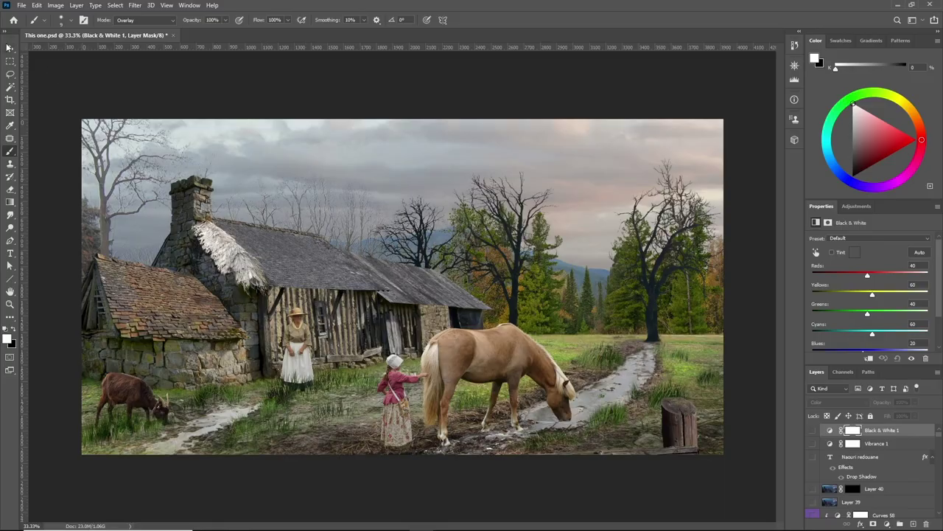
{"action": "left_click", "coordinate": [867, 431]}
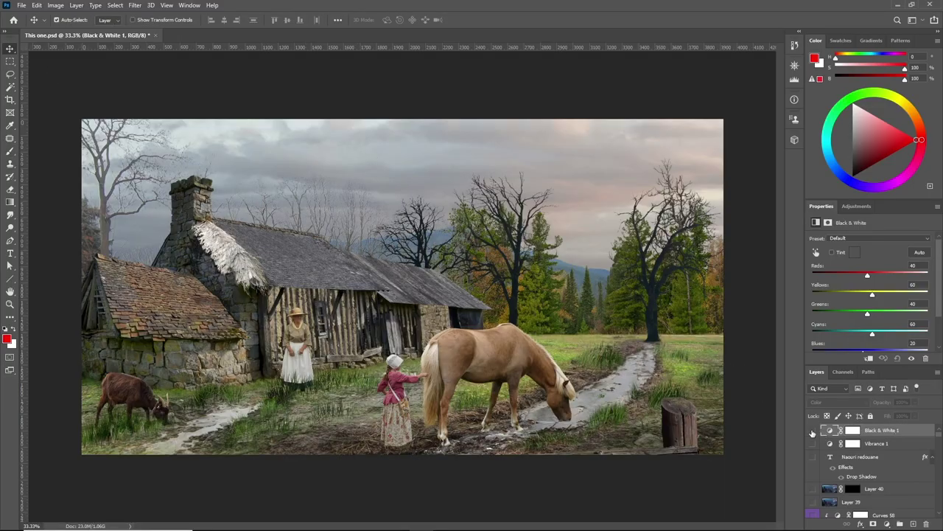
Turn on the Curves 1 adjustment clipped to the sky layer and select Curves 2.
{"action": "left_click_drag", "start_coordinate": [938, 434], "coordinate": [939, 510]}
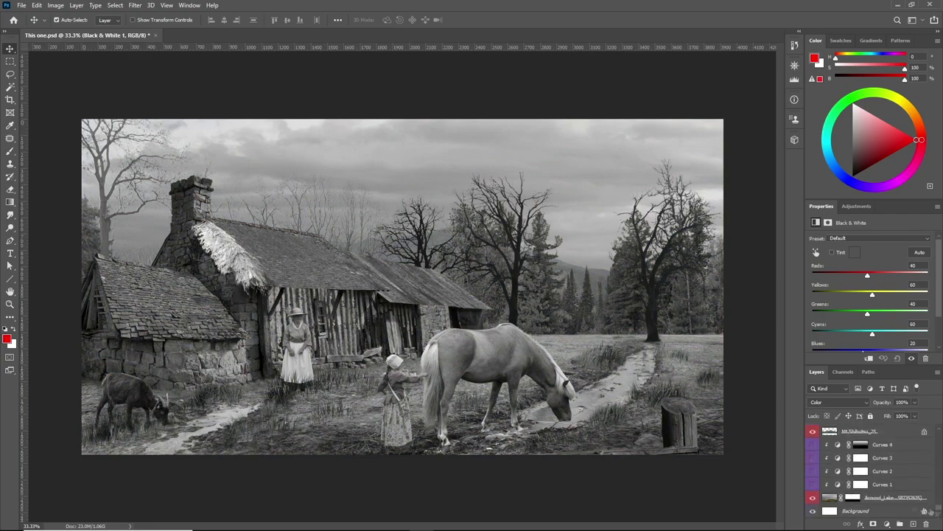
{"action": "left_click", "coordinate": [869, 485]}
{"action": "left_click", "coordinate": [813, 485]}
{"action": "left_click", "coordinate": [886, 471]}
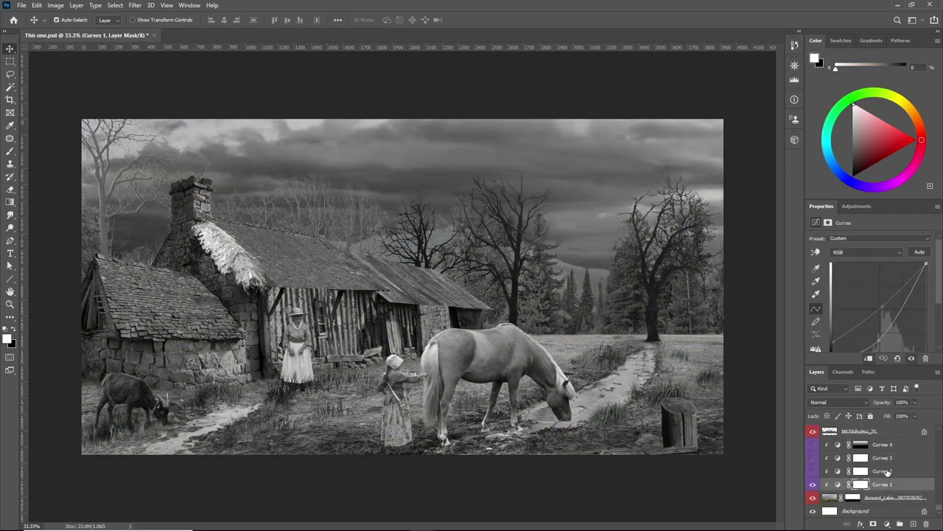
Turn on Curves 2 for the sky and the Curves 23 and Curves 24 adjustments clipped to the MtShibutsu_25 mountain layer.
{"action": "left_click", "coordinate": [813, 472]}
{"action": "scroll", "coordinate": [878, 478], "scroll_direction": "up", "scroll_amount": 4}
{"action": "scroll", "coordinate": [879, 478], "scroll_direction": "down", "scroll_amount": 1}
{"action": "left_click", "coordinate": [881, 498]}
{"action": "left_click", "coordinate": [879, 458]}
{"action": "left_click", "coordinate": [813, 458]}
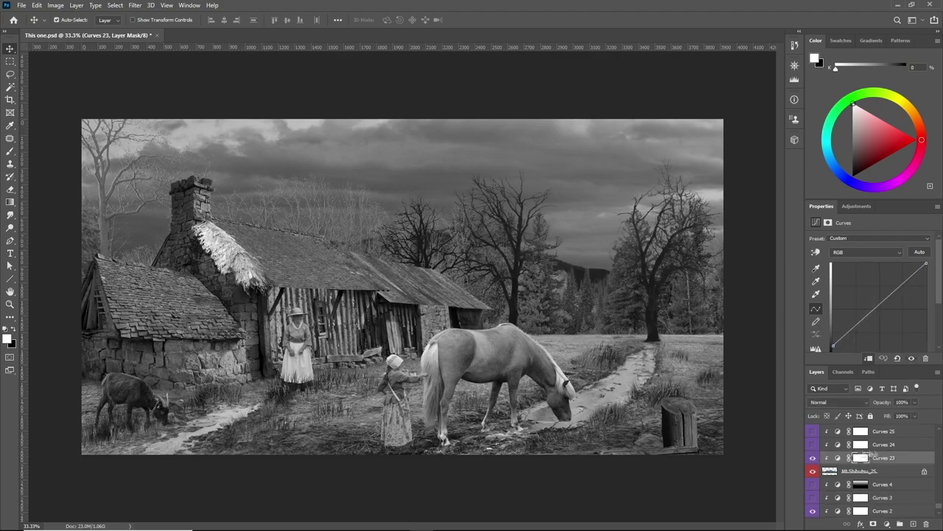
{"action": "left_click", "coordinate": [872, 446]}
{"action": "left_click", "coordinate": [813, 445]}
{"action": "left_click", "coordinate": [864, 446]}
Turn on the Curves 31 and Curves 32 adjustments clipped to the background forest layer.
{"action": "scroll", "coordinate": [872, 479], "scroll_direction": "up", "scroll_amount": 4}
{"action": "scroll", "coordinate": [874, 479], "scroll_direction": "up", "scroll_amount": 6}
{"action": "left_click", "coordinate": [882, 472]}
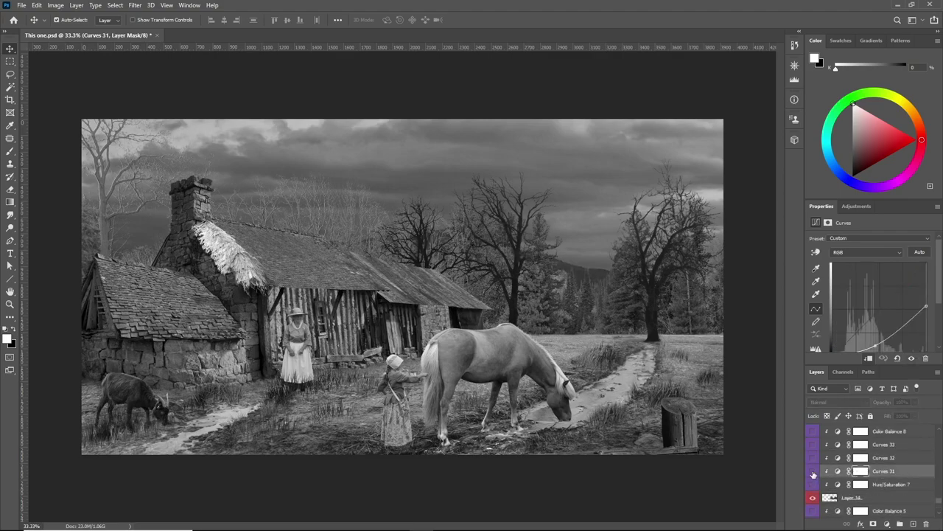
{"action": "left_click", "coordinate": [814, 471]}
{"action": "left_click", "coordinate": [886, 459]}
{"action": "left_click", "coordinate": [814, 459]}
Turn on the Curves 5 adjustment clipped to the woodland ground layer.
{"action": "scroll", "coordinate": [867, 477], "scroll_direction": "up", "scroll_amount": 9}
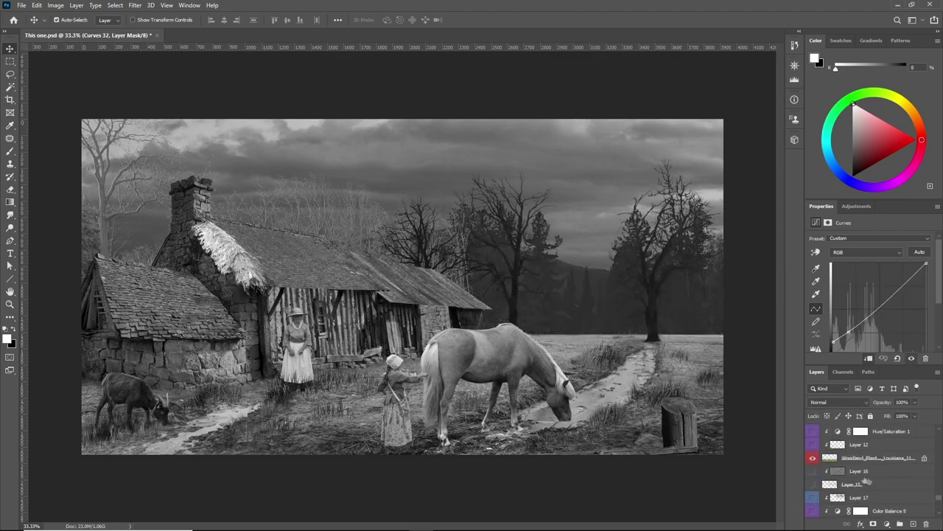
{"action": "left_click", "coordinate": [879, 472]}
{"action": "left_click", "coordinate": [879, 459]}
{"action": "left_click", "coordinate": [813, 458]}
{"action": "left_click", "coordinate": [871, 446]}
Turn on the Curves 7 and Curves 8 adjustments for the wet path beside the horse.
{"action": "scroll", "coordinate": [855, 457], "scroll_direction": "up", "scroll_amount": 5}
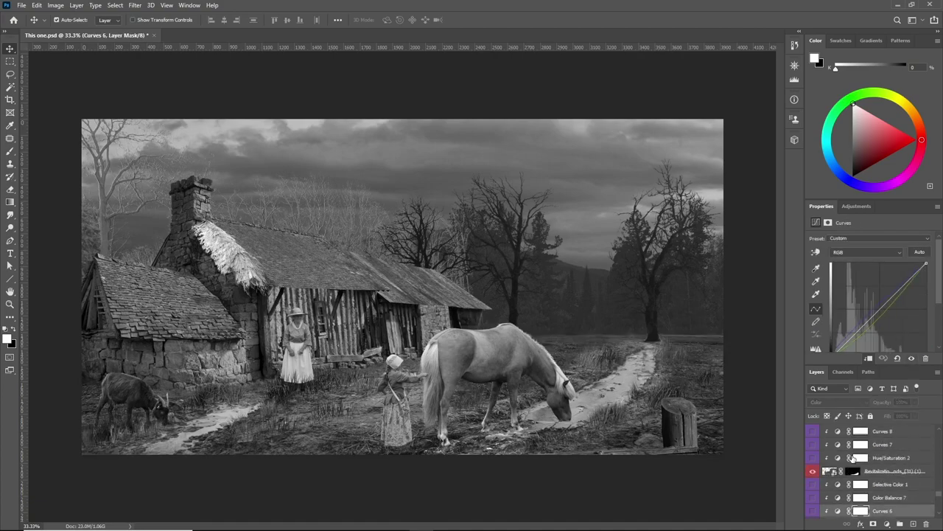
{"action": "left_click", "coordinate": [880, 446]}
{"action": "left_click", "coordinate": [814, 445]}
{"action": "left_click", "coordinate": [884, 434]}
{"action": "left_click", "coordinate": [813, 432]}
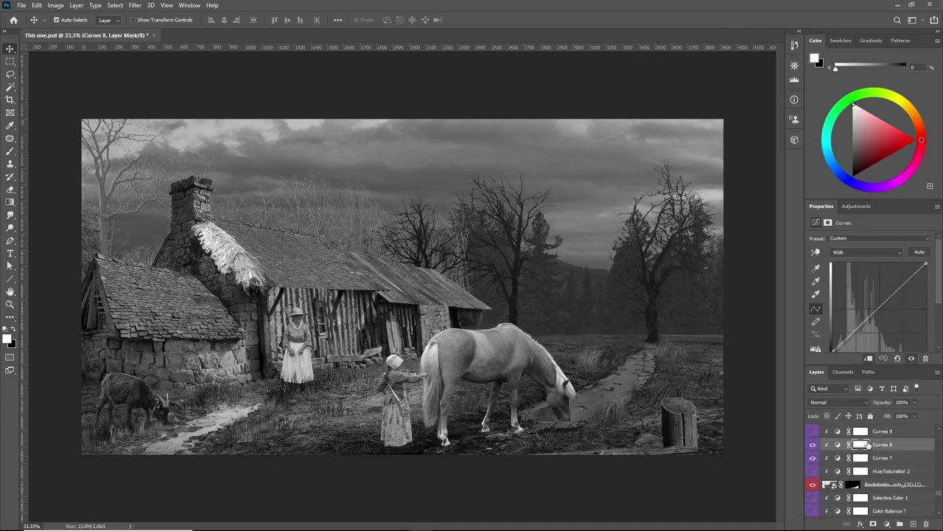
Turn on the Curves 20, Curves 21 and Curves 19 adjustments for the bare trees behind the farmhouse.
{"action": "scroll", "coordinate": [864, 457], "scroll_direction": "up", "scroll_amount": 6}
{"action": "left_click", "coordinate": [861, 457]}
{"action": "left_click", "coordinate": [887, 446]}
{"action": "left_click", "coordinate": [813, 445]}
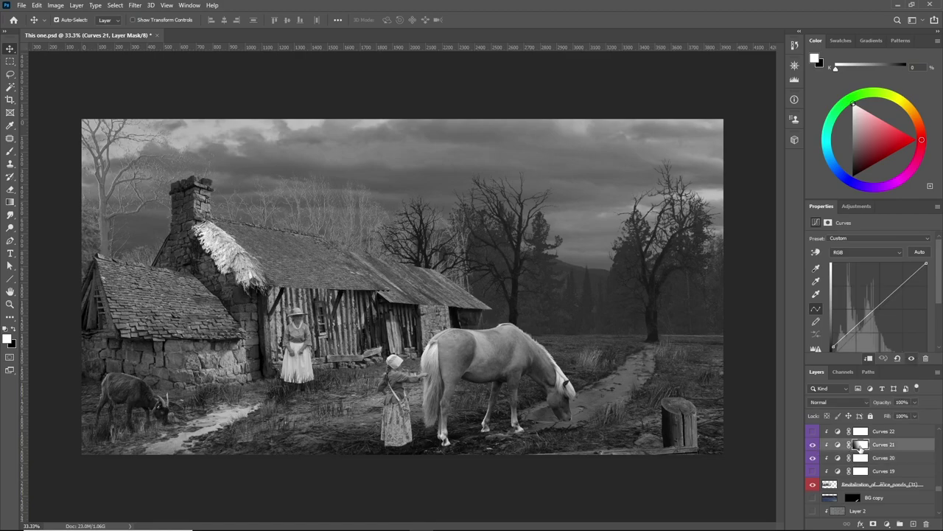
{"action": "scroll", "coordinate": [861, 461], "scroll_direction": "up", "scroll_amount": 2}
{"action": "scroll", "coordinate": [862, 471], "scroll_direction": "down", "scroll_amount": 1}
{"action": "left_click", "coordinate": [877, 485]}
{"action": "left_click", "coordinate": [813, 484]}
Turn on the Curves 14 and Curves 15 adjustments for the path next to the goat.
{"action": "left_click", "coordinate": [882, 458]}
{"action": "scroll", "coordinate": [877, 460], "scroll_direction": "up", "scroll_amount": 4}
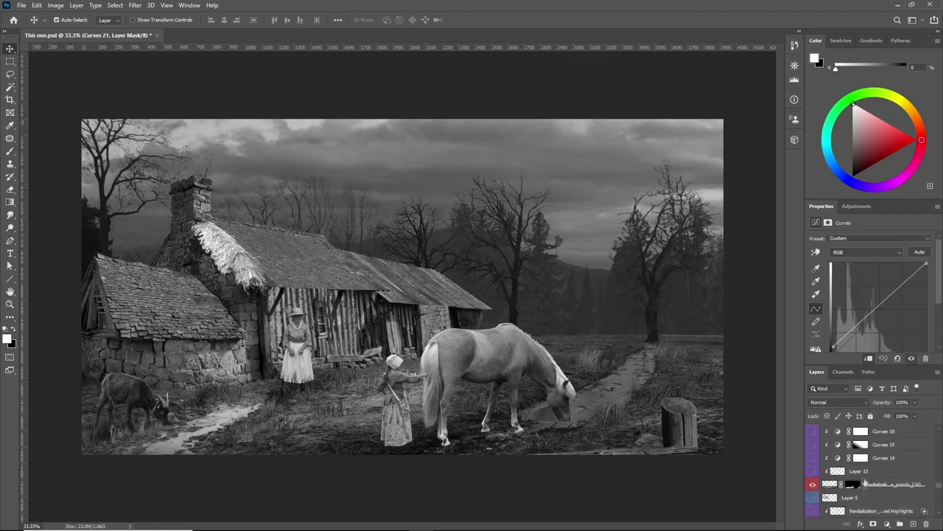
{"action": "left_click", "coordinate": [876, 447]}
{"action": "left_click", "coordinate": [813, 457]}
{"action": "left_click", "coordinate": [813, 445]}
{"action": "left_click", "coordinate": [870, 433]}
Turn on the Curves 48 and Curves 49 adjustments clipped to Layer 22.
{"action": "scroll", "coordinate": [854, 452], "scroll_direction": "up", "scroll_amount": 1}
{"action": "scroll", "coordinate": [854, 453], "scroll_direction": "up", "scroll_amount": 1}
{"action": "left_click", "coordinate": [869, 470]}
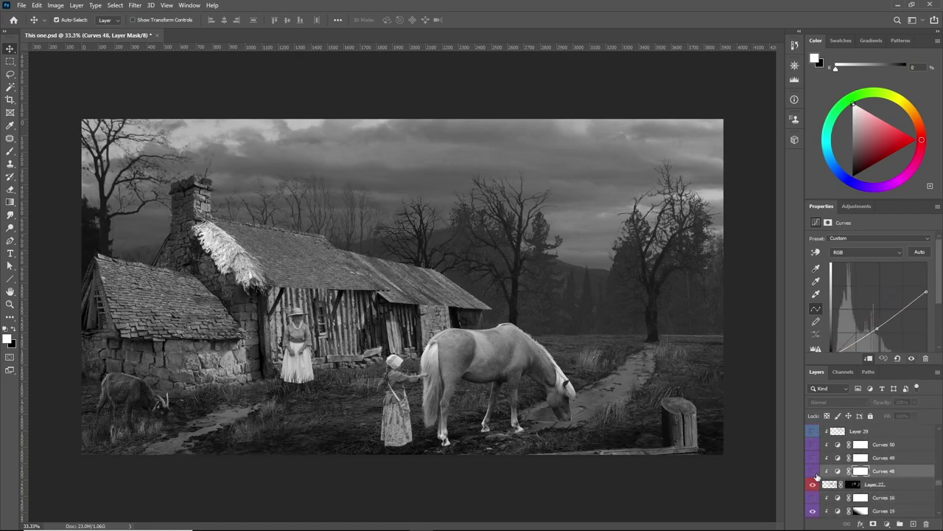
{"action": "left_click", "coordinate": [813, 471]}
{"action": "left_click", "coordinate": [869, 458]}
{"action": "left_click", "coordinate": [813, 458]}
Turn on the Curves 10 and Curves 11 adjustments clipped to the farmhouse layer.
{"action": "scroll", "coordinate": [881, 458], "scroll_direction": "up", "scroll_amount": 8}
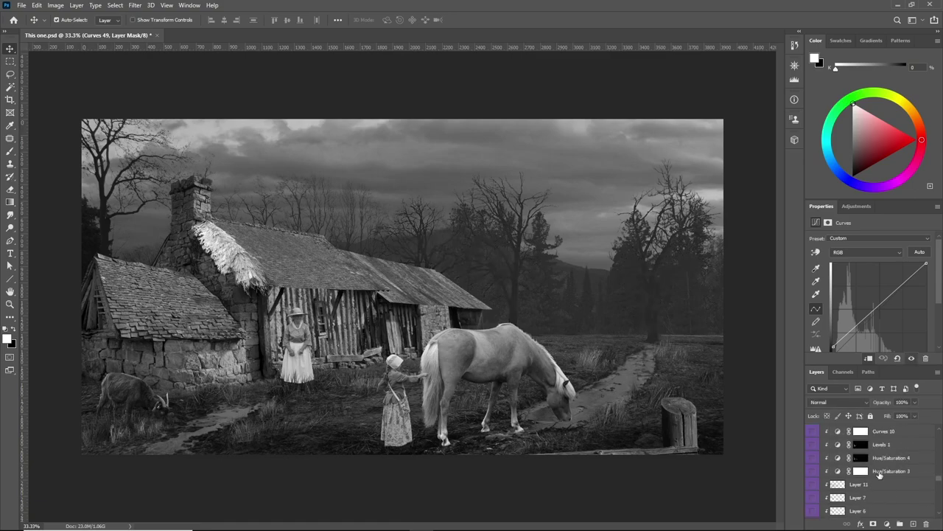
{"action": "left_click", "coordinate": [879, 473]}
{"action": "scroll", "coordinate": [883, 471], "scroll_direction": "up", "scroll_amount": 1}
{"action": "left_click", "coordinate": [892, 447]}
{"action": "left_click", "coordinate": [884, 458]}
{"action": "left_click", "coordinate": [877, 447]}
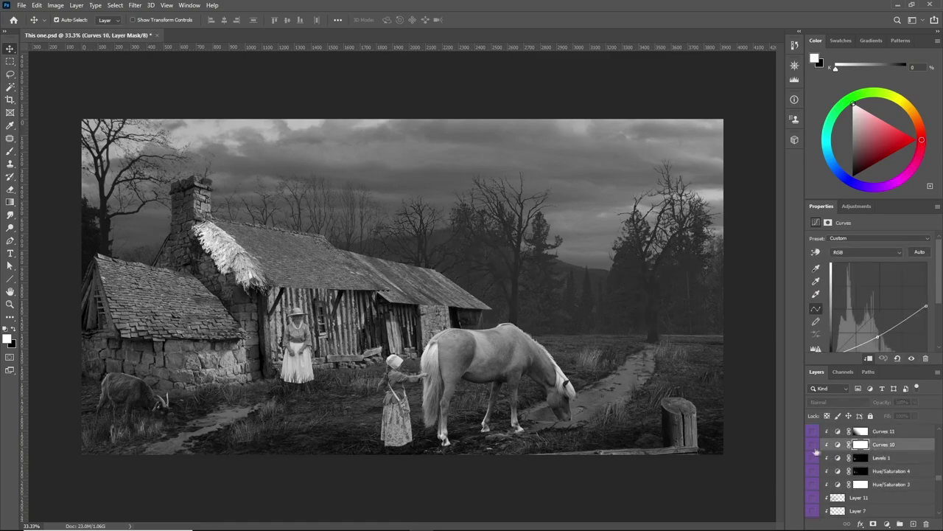
{"action": "scroll", "coordinate": [847, 471], "scroll_direction": "up", "scroll_amount": 6}
Examine the remaining farmhouse adjustments, including Curves 13, Color Balance 2 and Selective Color 2, and the Exposure 1 adjustment further up the stack.
{"action": "left_click", "coordinate": [879, 472]}
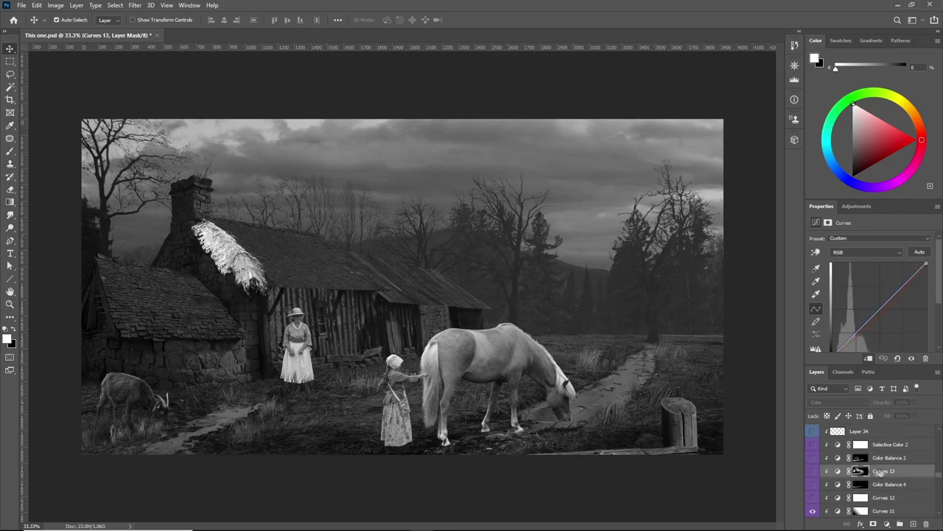
{"action": "left_click", "coordinate": [889, 459]}
{"action": "left_click", "coordinate": [891, 445]}
{"action": "scroll", "coordinate": [884, 463], "scroll_direction": "up", "scroll_amount": 2}
{"action": "left_click", "coordinate": [883, 459]}
{"action": "scroll", "coordinate": [885, 454], "scroll_direction": "up", "scroll_amount": 1}
{"action": "left_click", "coordinate": [885, 446]}
{"action": "scroll", "coordinate": [885, 464], "scroll_direction": "up", "scroll_amount": 1}
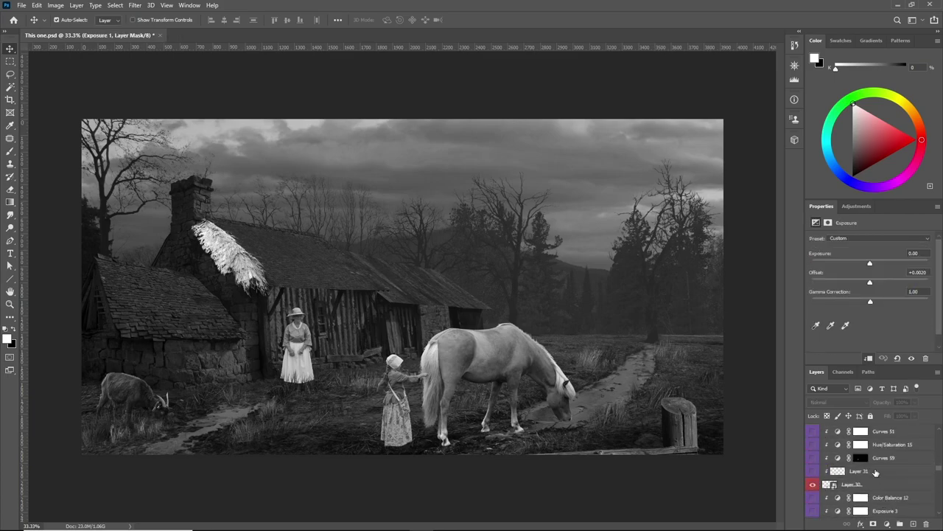
Turn on the Curves 51 and Curves 52 adjustments for the woman standing by the farmhouse.
{"action": "left_click", "coordinate": [877, 432]}
{"action": "left_click", "coordinate": [813, 432]}
{"action": "left_click", "coordinate": [873, 459]}
{"action": "scroll", "coordinate": [873, 459], "scroll_direction": "up", "scroll_amount": 1}
{"action": "left_click", "coordinate": [875, 459]}
{"action": "left_click", "coordinate": [814, 459]}
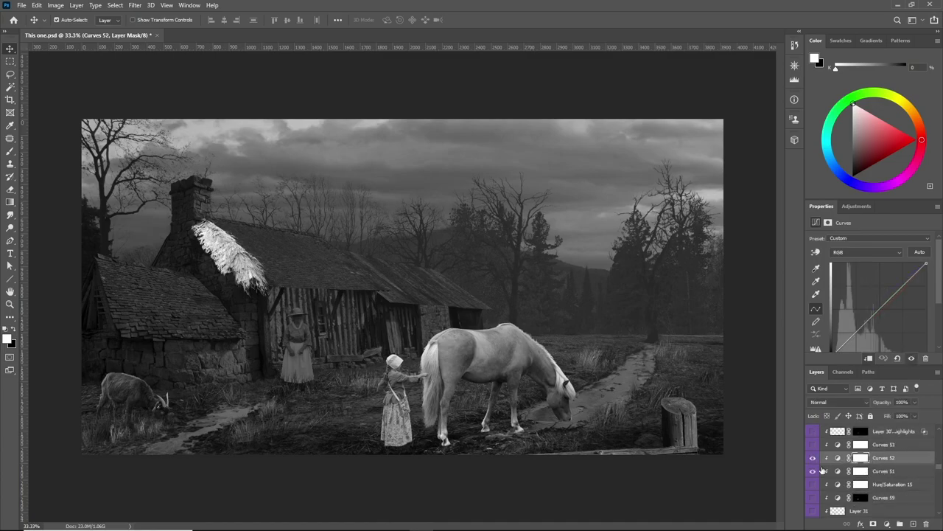
Turn on the Curves 26 and masked Curves 27 adjustments for the horse.
{"action": "left_click", "coordinate": [886, 487]}
{"action": "scroll", "coordinate": [884, 472], "scroll_direction": "up", "scroll_amount": 1}
{"action": "left_click", "coordinate": [881, 457]}
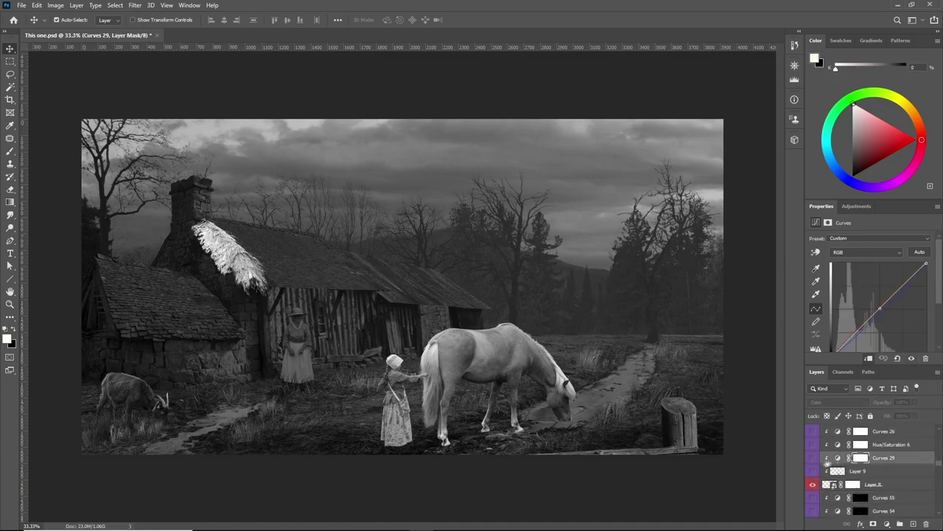
{"action": "left_click", "coordinate": [878, 432]}
{"action": "left_click", "coordinate": [813, 444]}
{"action": "left_click", "coordinate": [813, 432]}
{"action": "scroll", "coordinate": [880, 457], "scroll_direction": "up", "scroll_amount": 2}
{"action": "left_click", "coordinate": [881, 470]}
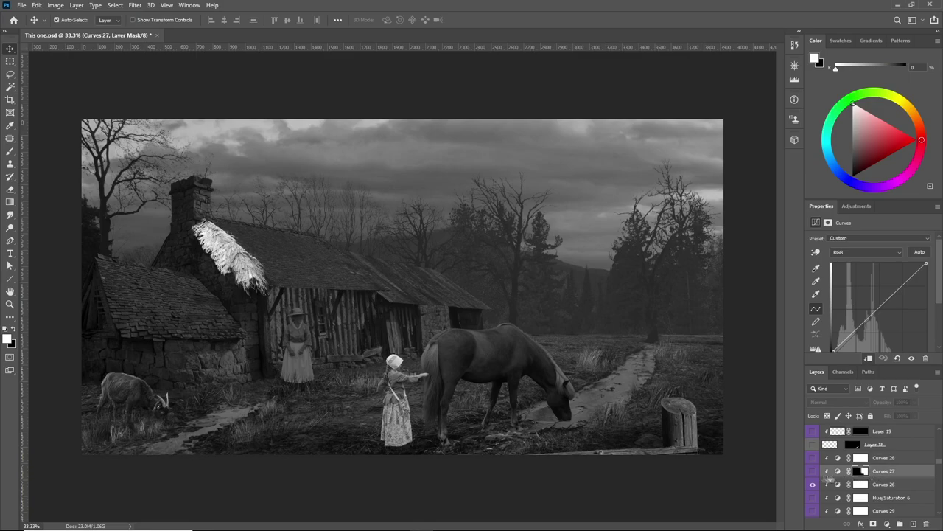
{"action": "left_click", "coordinate": [814, 471]}
Turn on the Curves 35 and masked Curves 36 adjustments clipped to the 2014_South foreground layer.
{"action": "scroll", "coordinate": [877, 472], "scroll_direction": "up", "scroll_amount": 1}
{"action": "left_click", "coordinate": [880, 485]}
{"action": "scroll", "coordinate": [870, 484], "scroll_direction": "up", "scroll_amount": 1}
{"action": "left_click", "coordinate": [814, 457]}
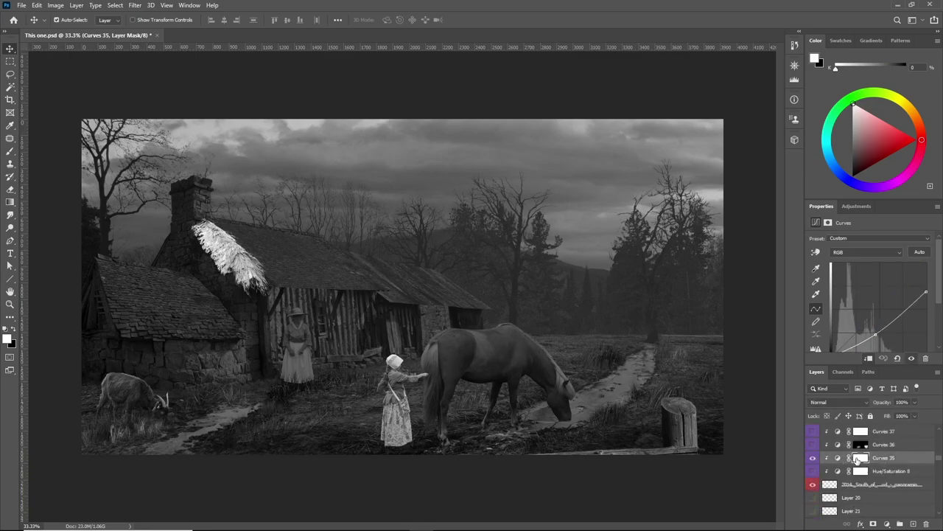
{"action": "scroll", "coordinate": [823, 465], "scroll_direction": "up", "scroll_amount": 2}
{"action": "left_click", "coordinate": [825, 471]}
{"action": "left_click", "coordinate": [837, 460]}
Turn on the Curves 43 adjustment clipped to the goat layer.
{"action": "scroll", "coordinate": [838, 460], "scroll_direction": "up", "scroll_amount": 4}
{"action": "left_click", "coordinate": [888, 459]}
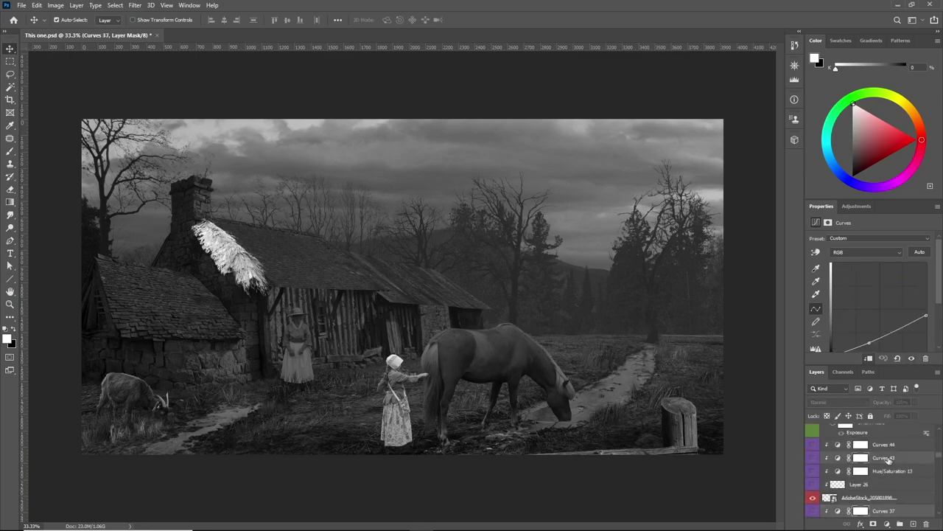
{"action": "left_click", "coordinate": [814, 458]}
{"action": "scroll", "coordinate": [855, 451], "scroll_direction": "up", "scroll_amount": 2}
{"action": "left_click", "coordinate": [863, 465]}
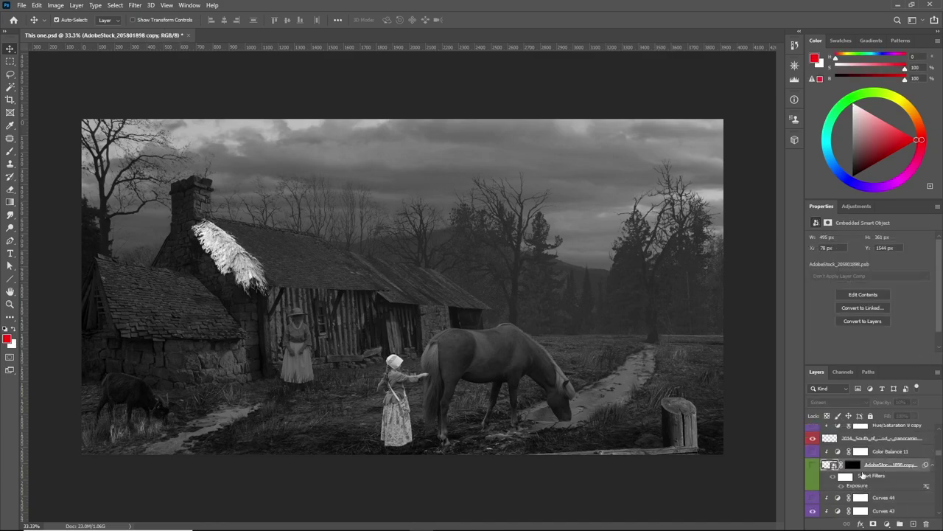
Turn on the Curves 35 copy and Curves 36 copy adjustments on the duplicate 2014_South layer.
{"action": "left_click", "coordinate": [877, 454]}
{"action": "scroll", "coordinate": [879, 463], "scroll_direction": "up", "scroll_amount": 3}
{"action": "left_click", "coordinate": [877, 452]}
{"action": "left_click", "coordinate": [813, 452]}
{"action": "left_click", "coordinate": [829, 441]}
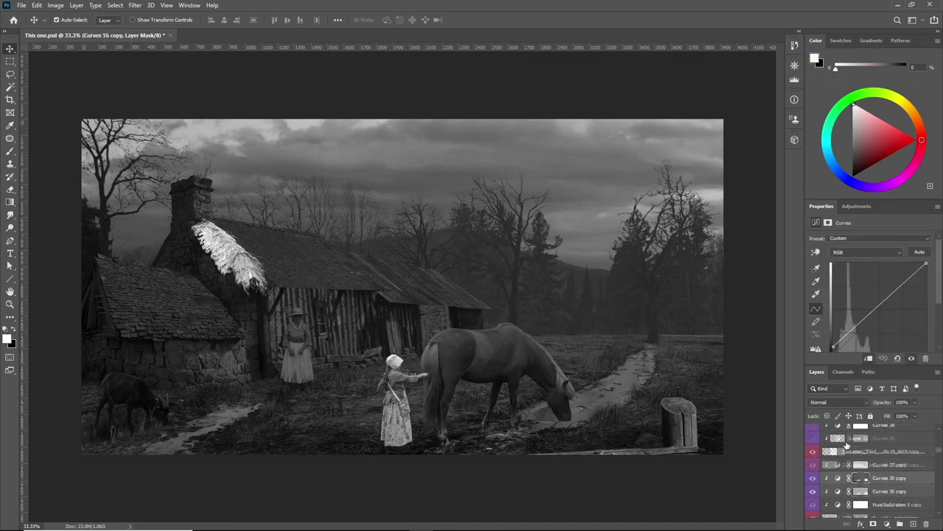
Turn on the Curves 38 adjustment for the thatch on the farmhouse roof.
{"action": "left_click", "coordinate": [868, 474]}
{"action": "left_click", "coordinate": [861, 440]}
{"action": "left_click", "coordinate": [814, 440]}
{"action": "scroll", "coordinate": [825, 451], "scroll_direction": "up", "scroll_amount": 3}
{"action": "left_click", "coordinate": [837, 463]}
Turn on the Curves 45 and Curves 46 adjustments for the girl behind the horse.
{"action": "scroll", "coordinate": [870, 470], "scroll_direction": "up", "scroll_amount": 3}
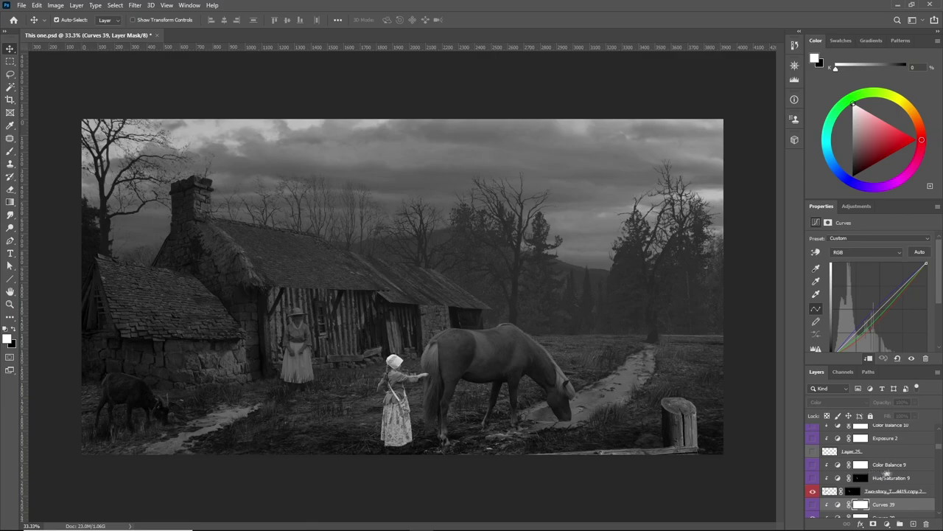
{"action": "scroll", "coordinate": [882, 466], "scroll_direction": "up", "scroll_amount": 2}
{"action": "left_click", "coordinate": [882, 464]}
{"action": "left_click", "coordinate": [813, 464]}
{"action": "left_click", "coordinate": [887, 452]}
{"action": "left_click", "coordinate": [812, 453]}
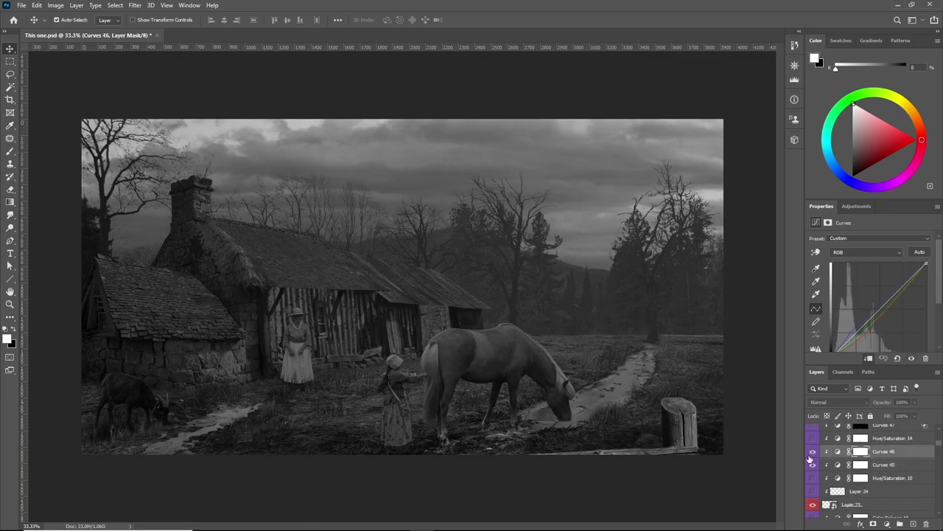
Turn on the Curves 56 adjustment for the tree stump in the foreground.
{"action": "scroll", "coordinate": [848, 458], "scroll_direction": "up", "scroll_amount": 3}
{"action": "left_click", "coordinate": [860, 444]}
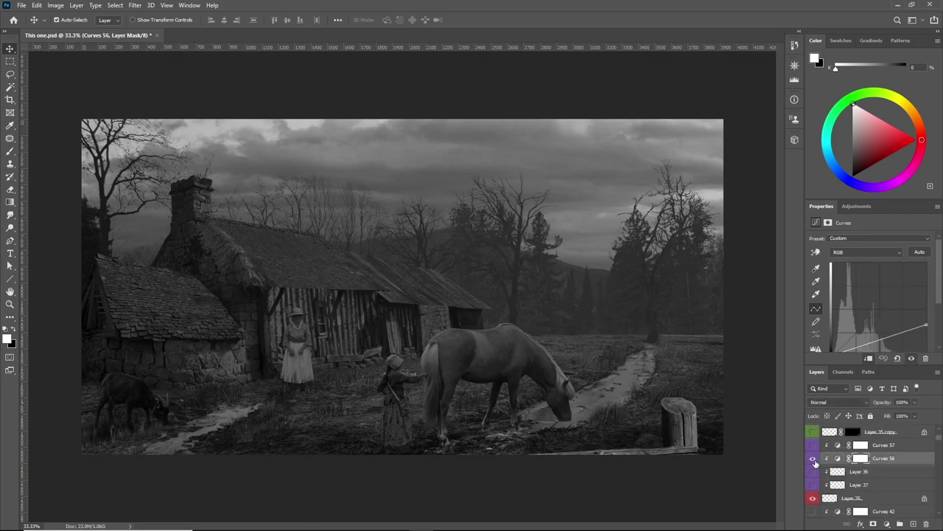
{"action": "left_click", "coordinate": [813, 458]}
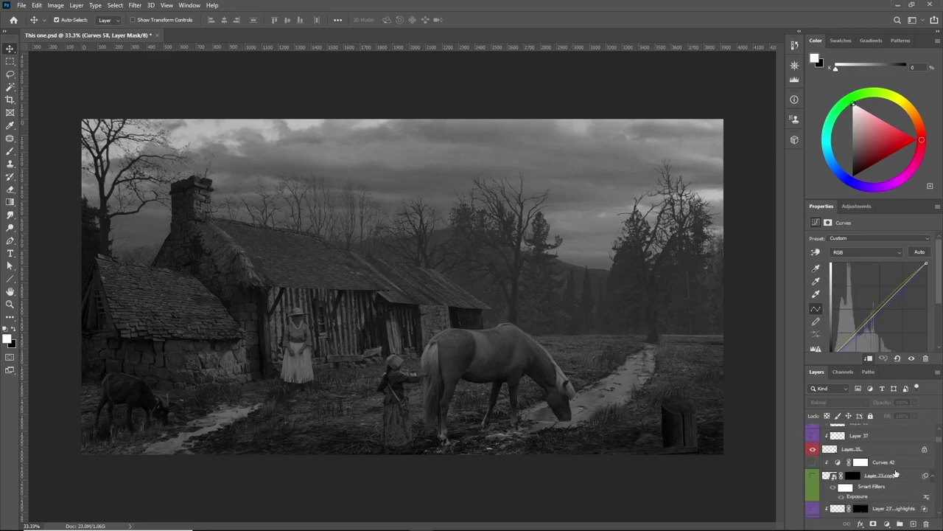
Review the Curves adjustments through the layer stack against the black-and-white view of the composite.
{"action": "left_click_drag", "start_coordinate": [942, 480], "coordinate": [941, 527]}
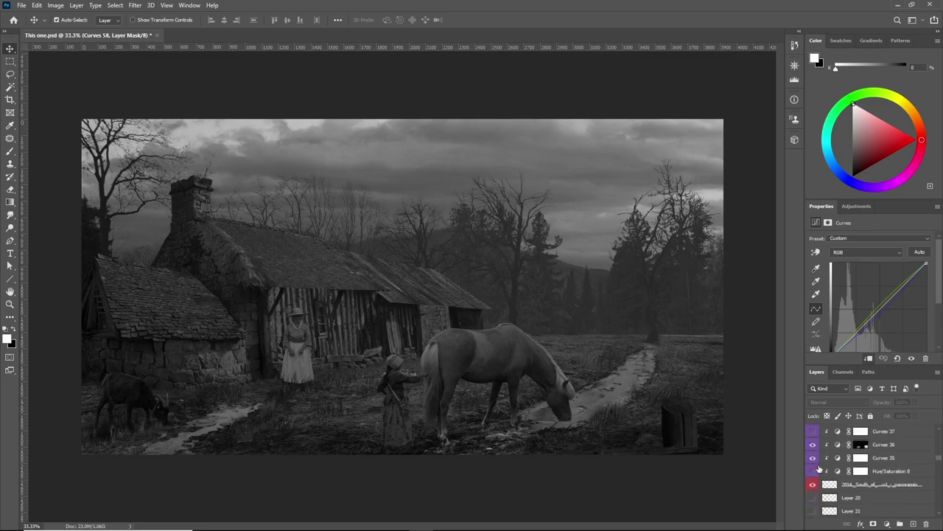
{"action": "scroll", "coordinate": [827, 466], "scroll_direction": "up", "scroll_amount": 10}
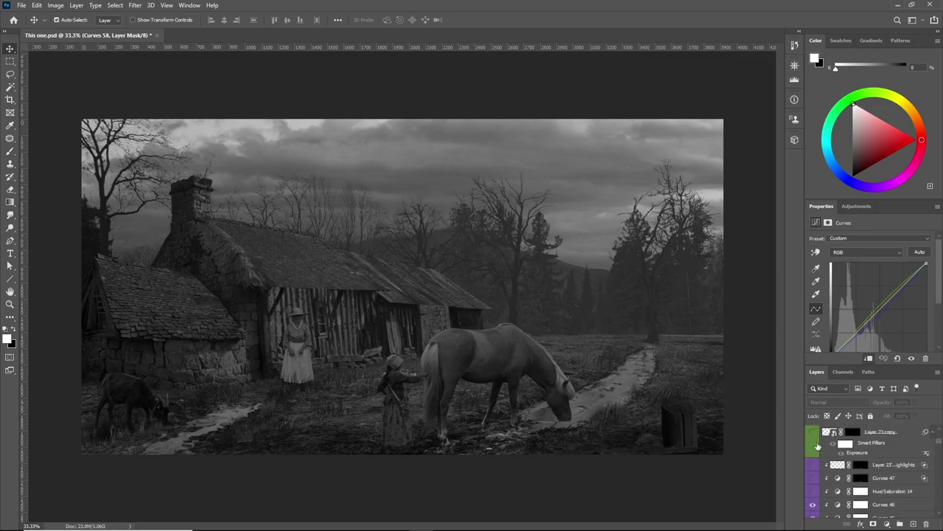
{"action": "scroll", "coordinate": [829, 449], "scroll_direction": "down", "scroll_amount": 5}
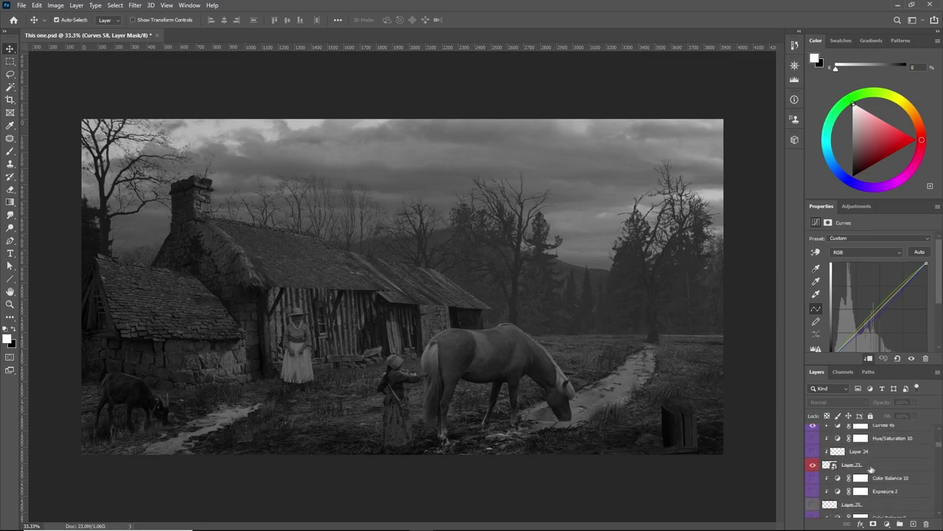
{"action": "left_click", "coordinate": [884, 479]}
{"action": "scroll", "coordinate": [888, 458], "scroll_direction": "down", "scroll_amount": 8}
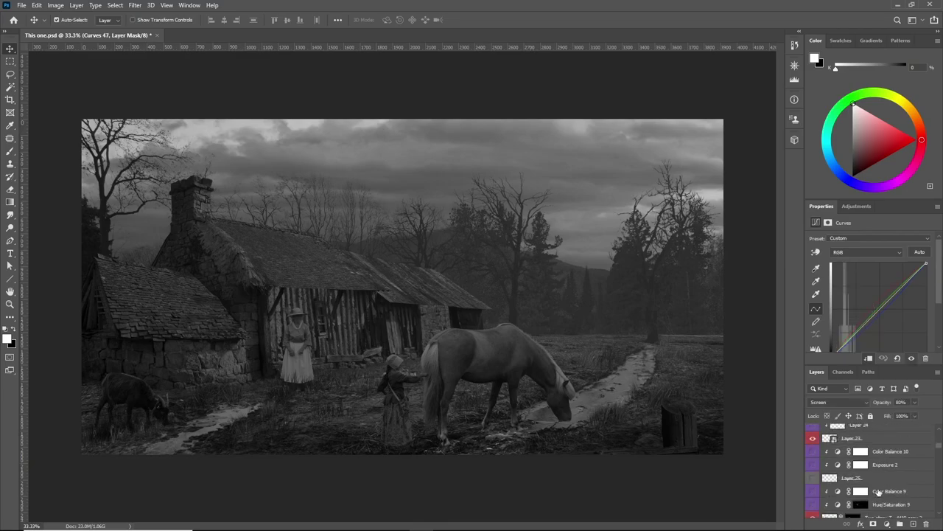
{"action": "scroll", "coordinate": [887, 458], "scroll_direction": "down", "scroll_amount": 6}
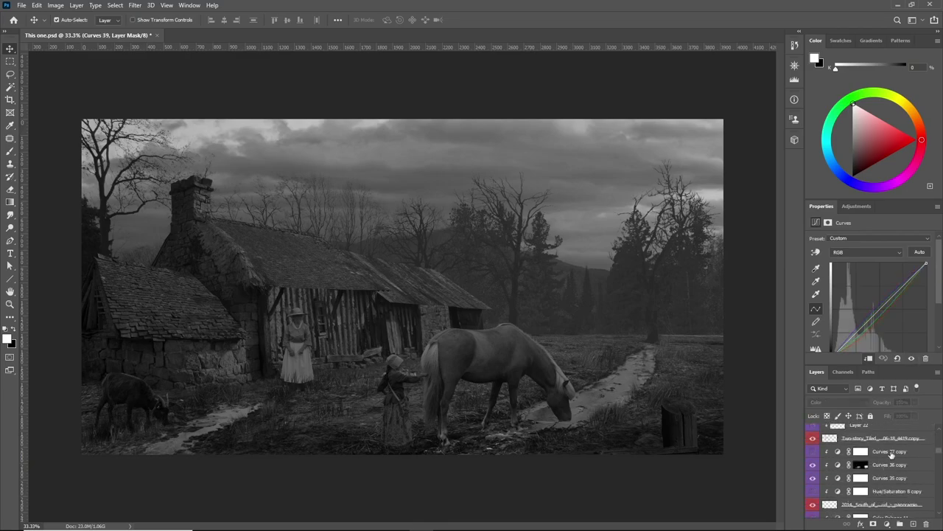
{"action": "left_click", "coordinate": [884, 467]}
{"action": "scroll", "coordinate": [855, 464], "scroll_direction": "up", "scroll_amount": 15}
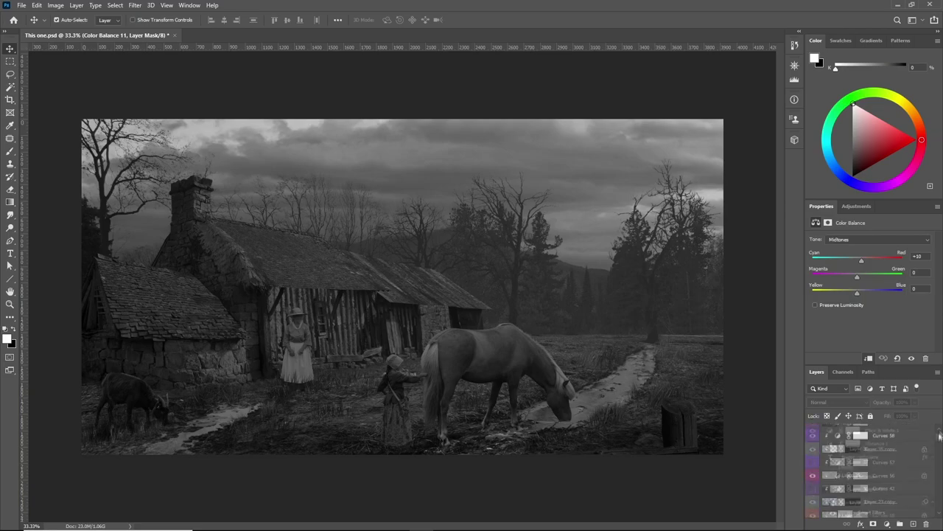
Turn off the Black & White 1 check layer and turn on the Hue/Saturation 5 adjustment for the mountain.
{"action": "left_click_drag", "start_coordinate": [939, 434], "coordinate": [942, 520]}
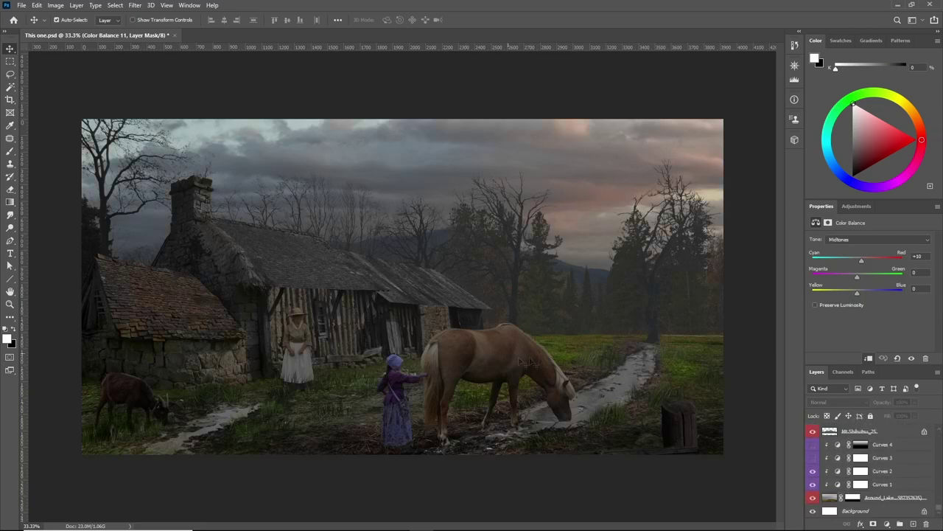
{"action": "scroll", "coordinate": [855, 472], "scroll_direction": "up", "scroll_amount": 5}
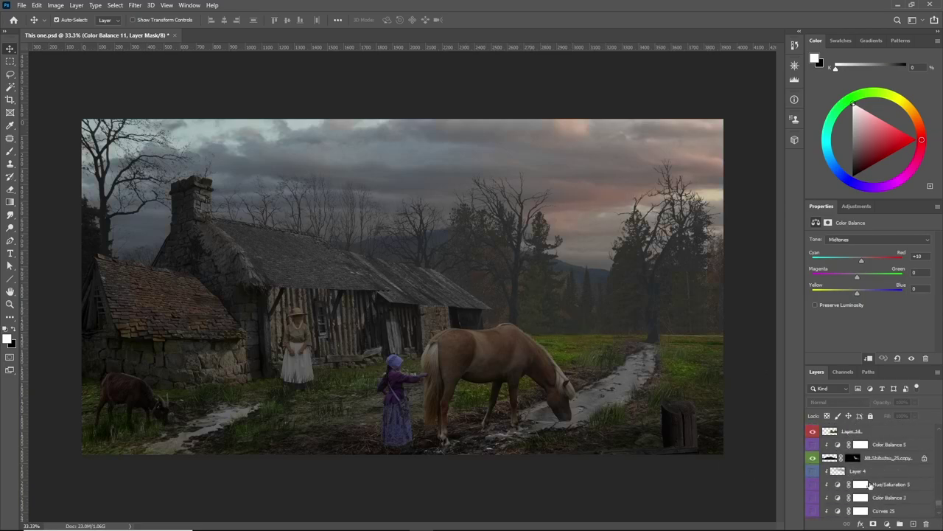
{"action": "left_click", "coordinate": [824, 480]}
{"action": "scroll", "coordinate": [870, 476], "scroll_direction": "up", "scroll_amount": 4}
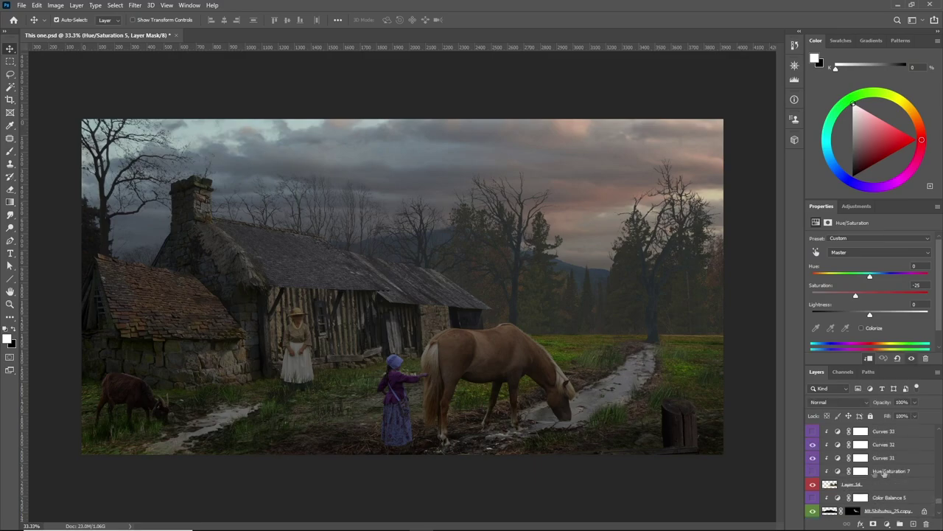
Turn on the Hue/Saturation 7 adjustment for the background forest and Hue/Saturation 1 for the woodland ground.
{"action": "left_click", "coordinate": [881, 471]}
{"action": "scroll", "coordinate": [888, 466], "scroll_direction": "up", "scroll_amount": 5}
{"action": "scroll", "coordinate": [888, 466], "scroll_direction": "down", "scroll_amount": 5}
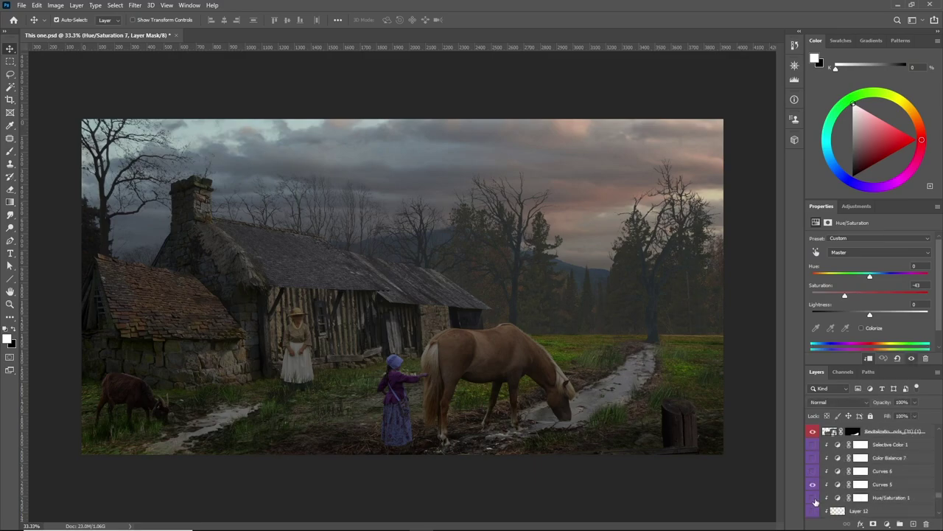
{"action": "scroll", "coordinate": [859, 466], "scroll_direction": "up", "scroll_amount": 10}
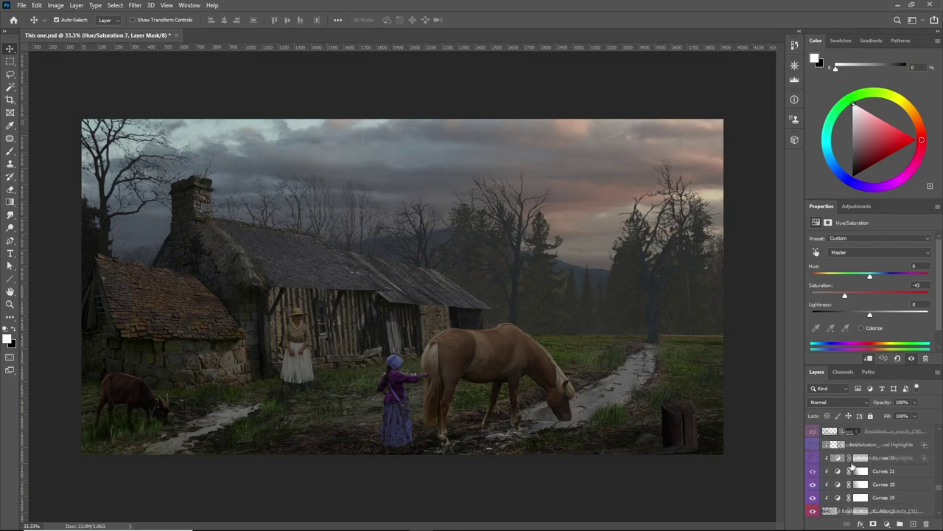
{"action": "scroll", "coordinate": [833, 474], "scroll_direction": "down", "scroll_amount": 10}
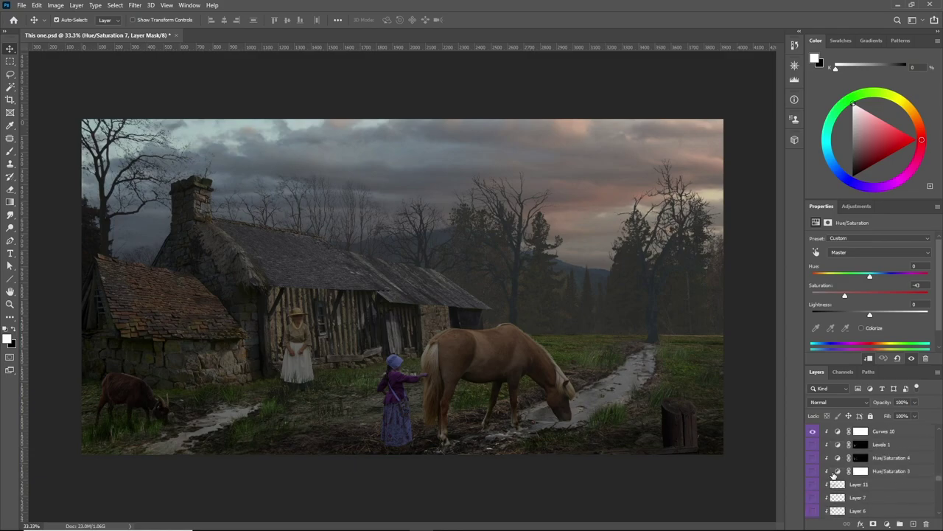
Turn on the Hue/Saturation 3 adjustment for the farmhouse and Hue/Saturation 6 for the horse.
{"action": "scroll", "coordinate": [883, 475], "scroll_direction": "up", "scroll_amount": 2}
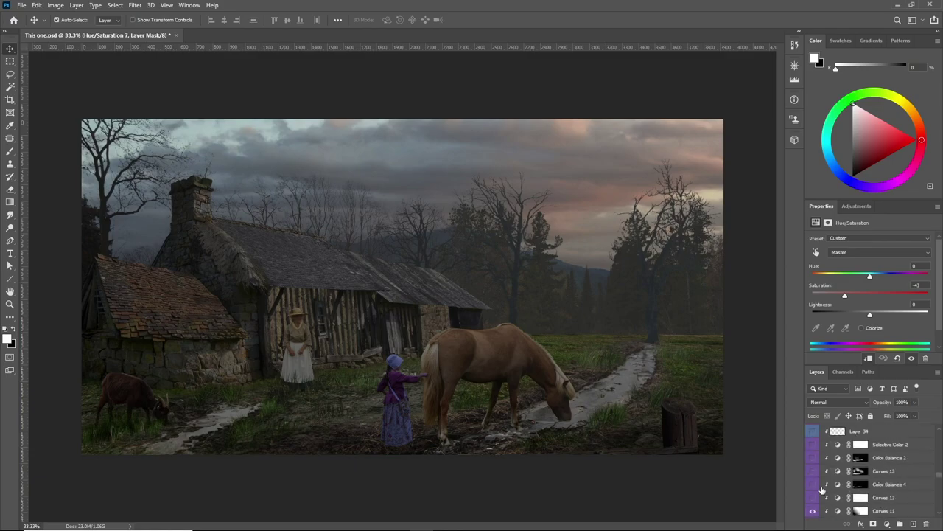
{"action": "scroll", "coordinate": [848, 477], "scroll_direction": "up", "scroll_amount": 1}
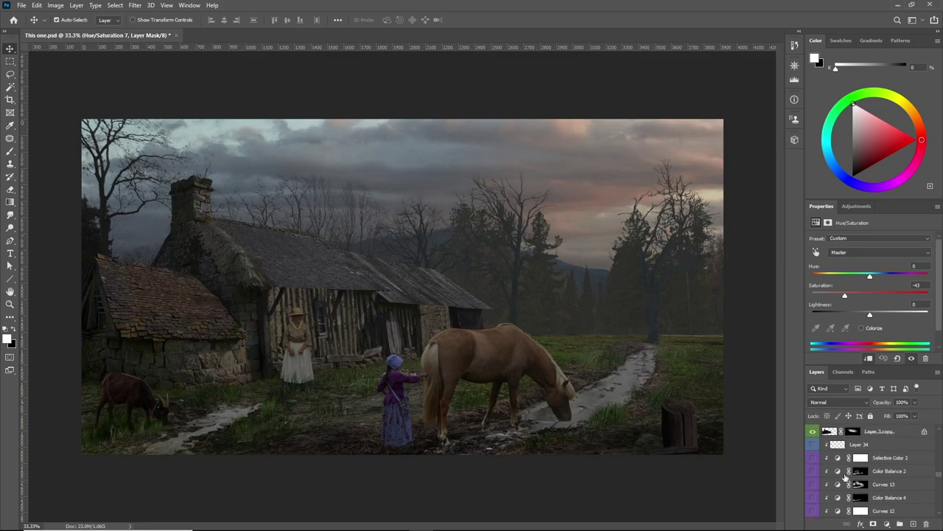
{"action": "scroll", "coordinate": [845, 478], "scroll_direction": "up", "scroll_amount": 8}
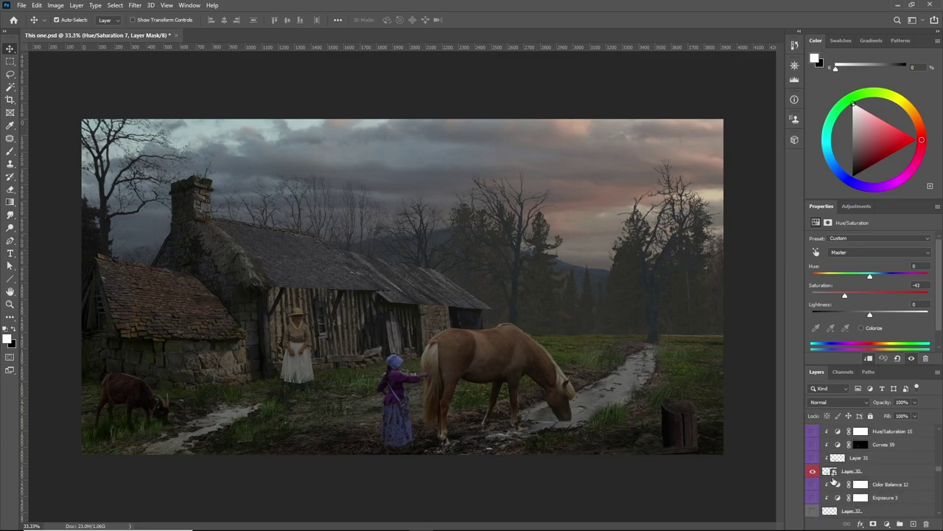
{"action": "scroll", "coordinate": [834, 480], "scroll_direction": "up", "scroll_amount": 3}
{"action": "scroll", "coordinate": [826, 474], "scroll_direction": "down", "scroll_amount": 10}
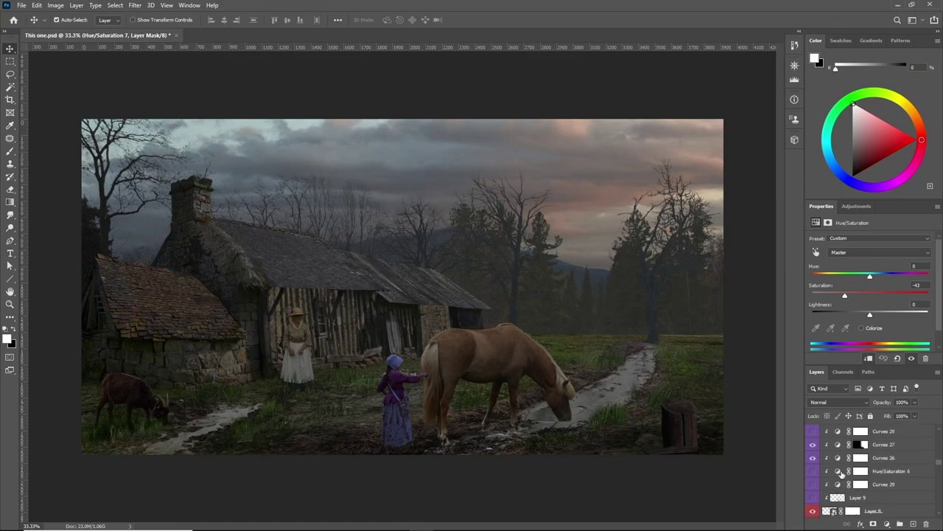
Turn on Hue/Saturation 8 and its copy for the grass layers, plus Hue/Saturation 9 and Hue/Saturation 10 higher in the stack.
{"action": "scroll", "coordinate": [825, 478], "scroll_direction": "up", "scroll_amount": 6}
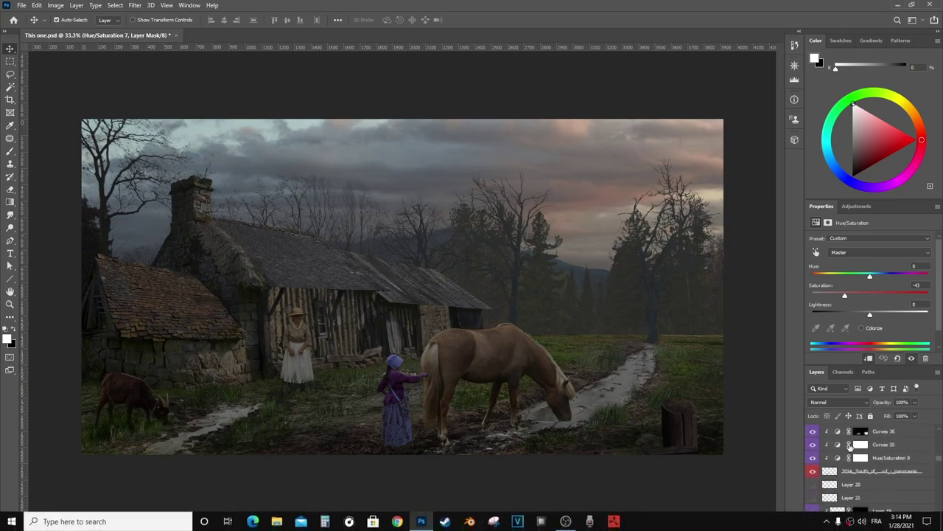
{"action": "scroll", "coordinate": [858, 451], "scroll_direction": "up", "scroll_amount": 1}
{"action": "scroll", "coordinate": [849, 471], "scroll_direction": "down", "scroll_amount": 3}
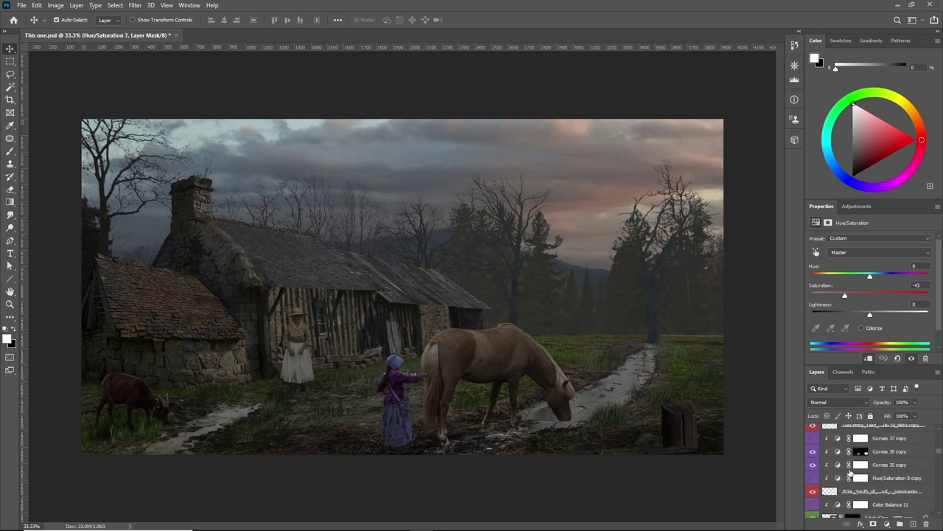
{"action": "scroll", "coordinate": [838, 479], "scroll_direction": "up", "scroll_amount": 2}
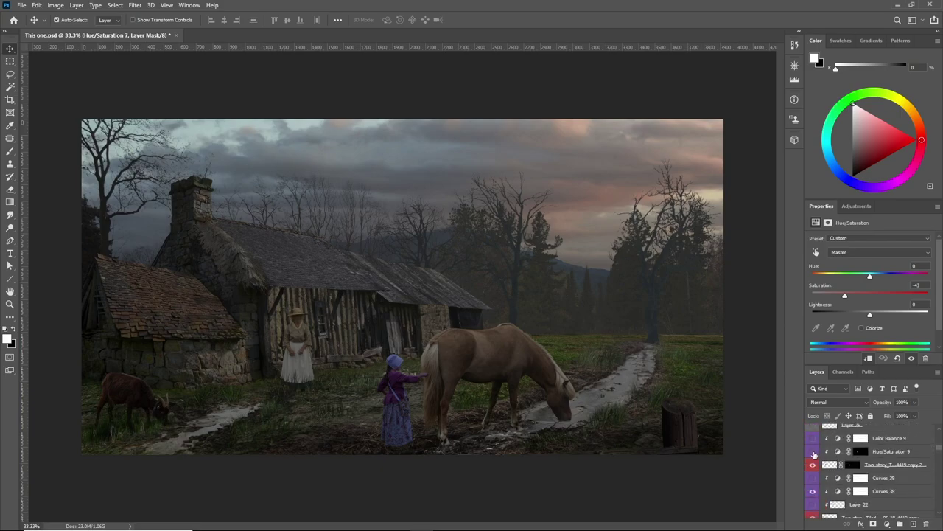
{"action": "scroll", "coordinate": [877, 490], "scroll_direction": "up", "scroll_amount": 5}
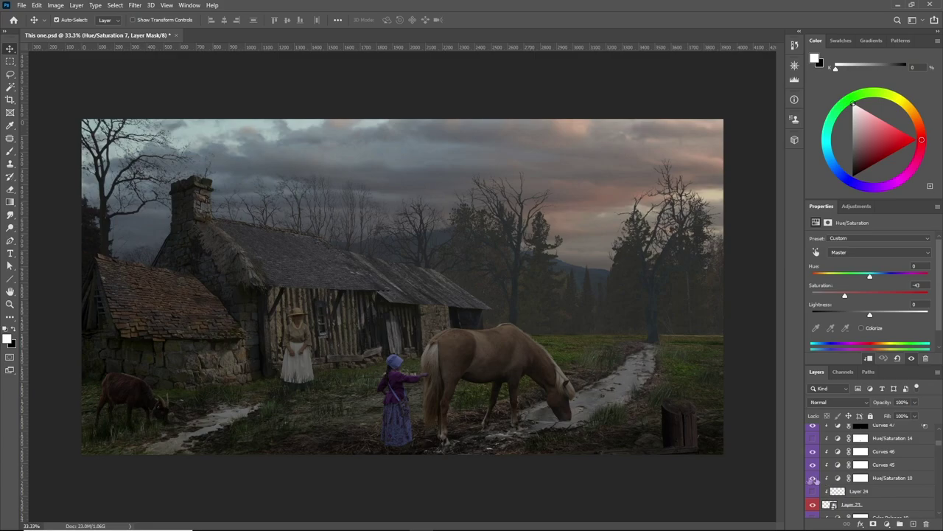
{"action": "scroll", "coordinate": [848, 476], "scroll_direction": "up", "scroll_amount": 5}
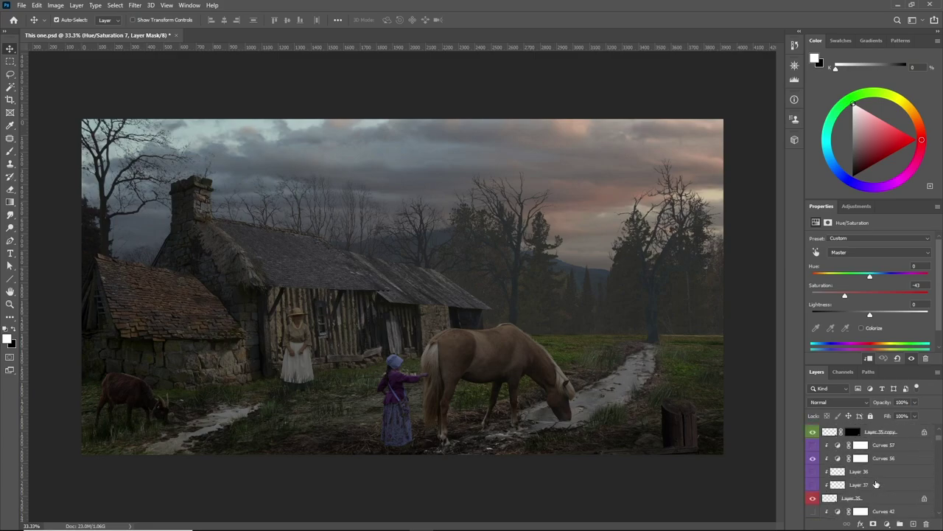
{"action": "scroll", "coordinate": [877, 491], "scroll_direction": "up", "scroll_amount": 3}
Turn on the Curves 3 and Curves 4 adjustments for the sky.
{"action": "left_click_drag", "start_coordinate": [940, 440], "coordinate": [940, 492]}
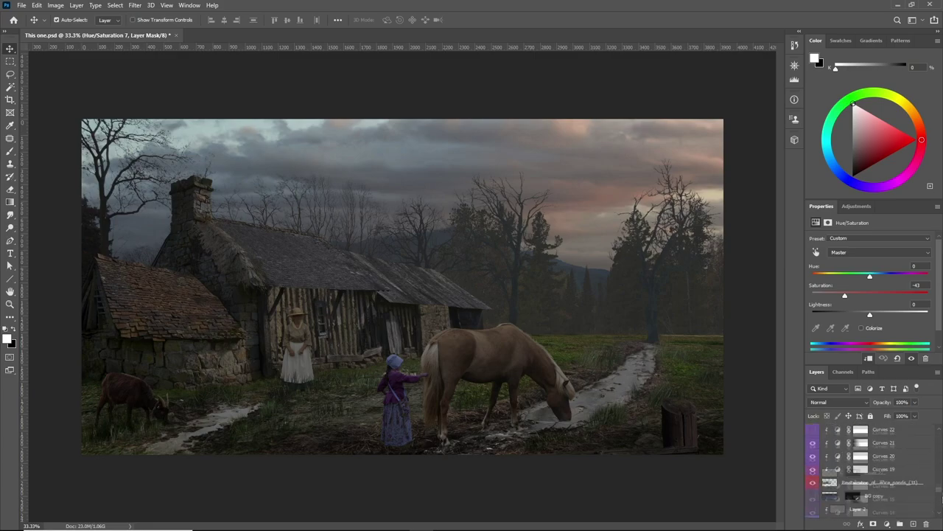
{"action": "left_click", "coordinate": [860, 458]}
{"action": "left_click", "coordinate": [813, 458]}
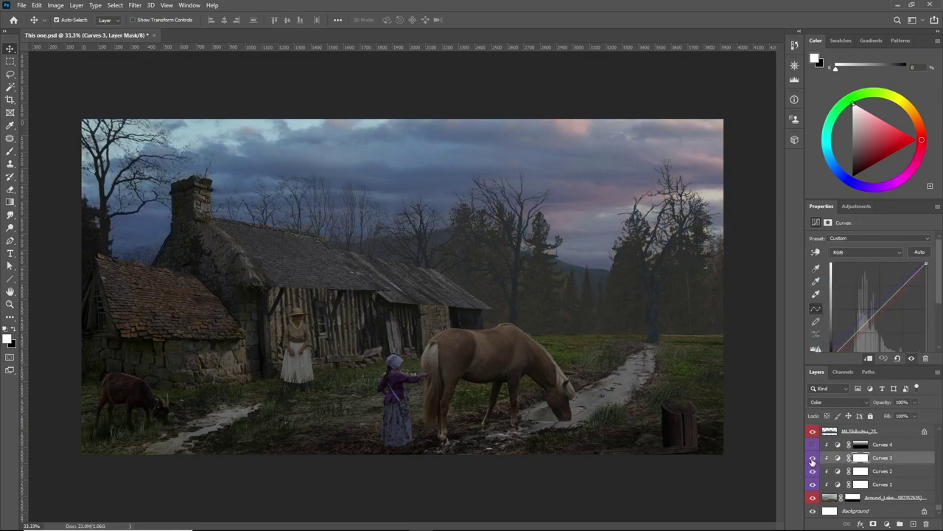
{"action": "left_click", "coordinate": [813, 445]}
{"action": "left_click", "coordinate": [860, 445]}
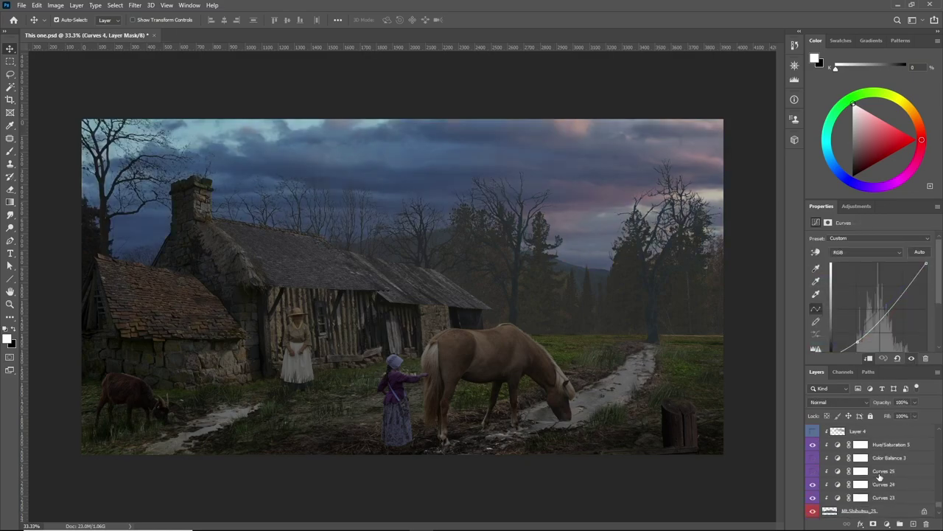
Turn on Curves 6, Color Balance 7, Selective Color 1 and Layer 12 for the woodland ground.
{"action": "scroll", "coordinate": [877, 478], "scroll_direction": "up", "scroll_amount": 3}
{"action": "scroll", "coordinate": [877, 478], "scroll_direction": "down", "scroll_amount": 3}
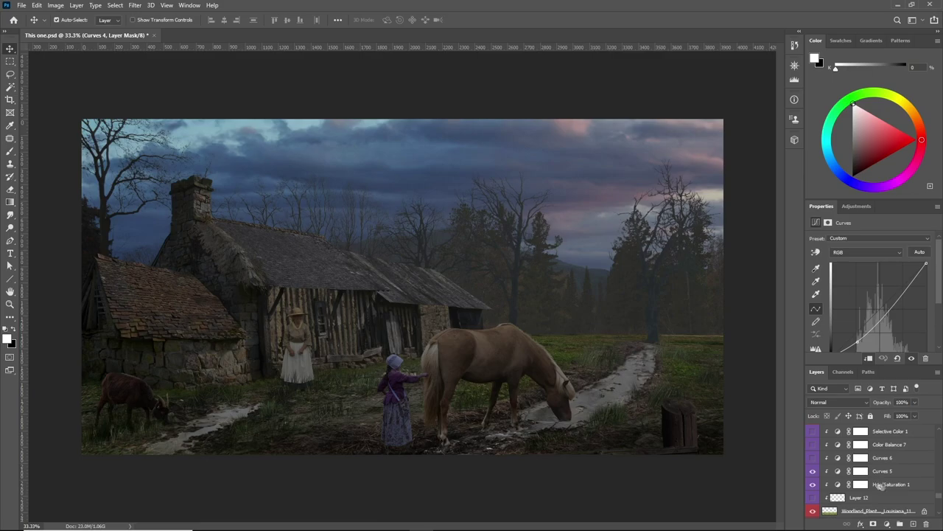
{"action": "left_click", "coordinate": [860, 458]}
{"action": "left_click", "coordinate": [813, 457]}
{"action": "left_click", "coordinate": [814, 445]}
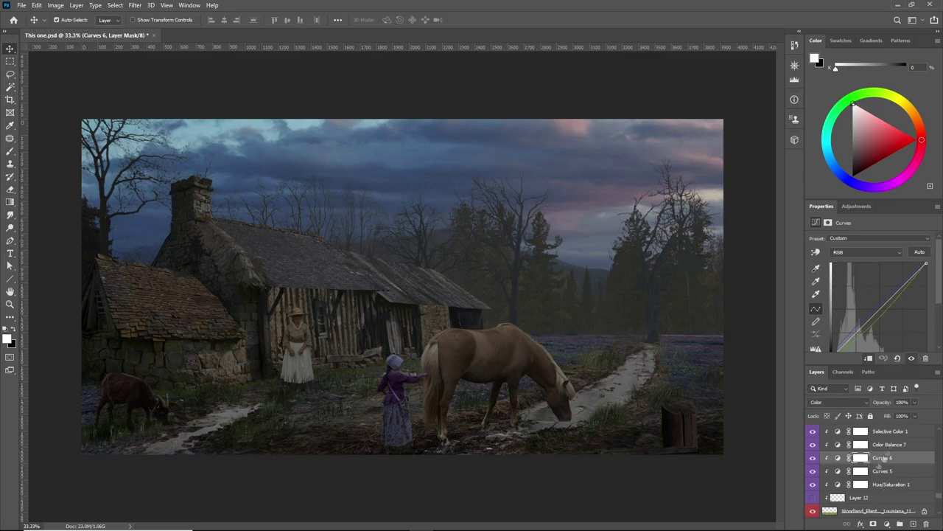
{"action": "left_click", "coordinate": [813, 499]}
{"action": "scroll", "coordinate": [884, 483], "scroll_direction": "down", "scroll_amount": 1}
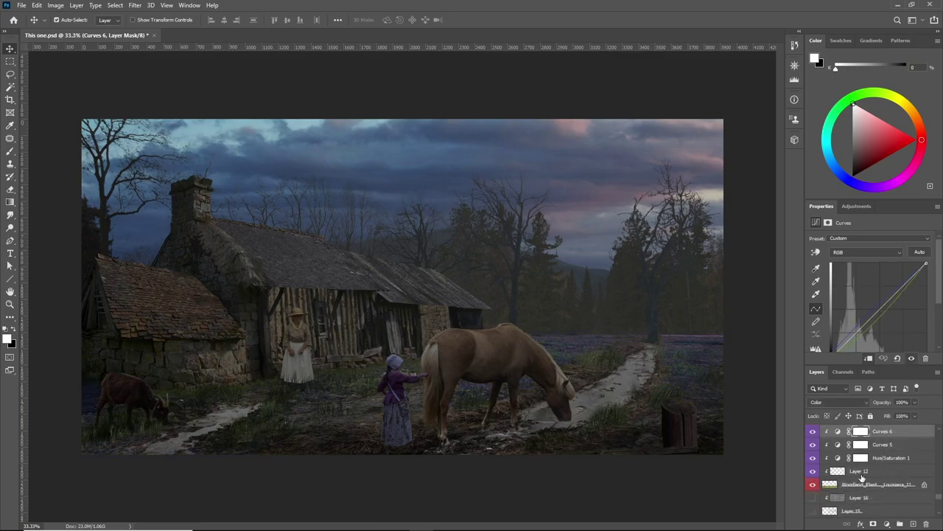
Turn on Curves 25, Color Balance 3 and Layer 4 for the mountain, and Color Balance 5 for its copy.
{"action": "scroll", "coordinate": [863, 477], "scroll_direction": "down", "scroll_amount": 4}
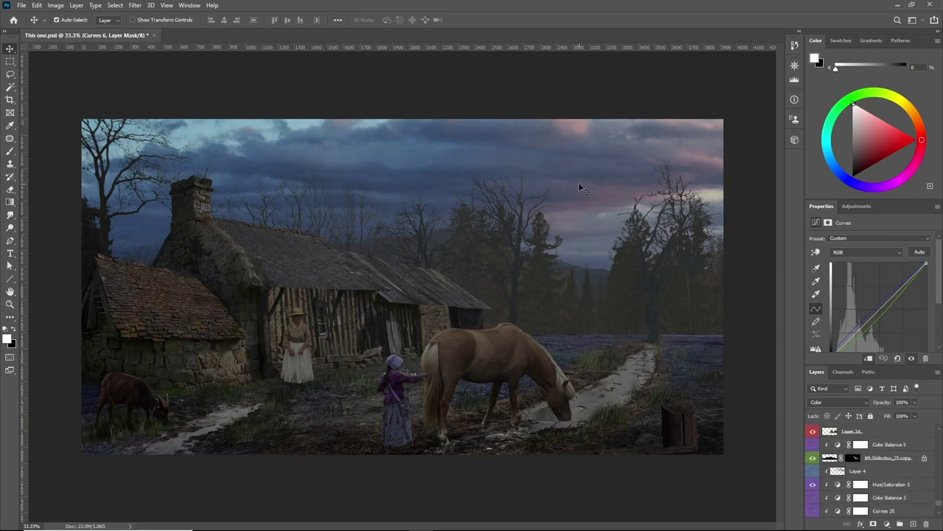
{"action": "scroll", "coordinate": [847, 476], "scroll_direction": "down", "scroll_amount": 3}
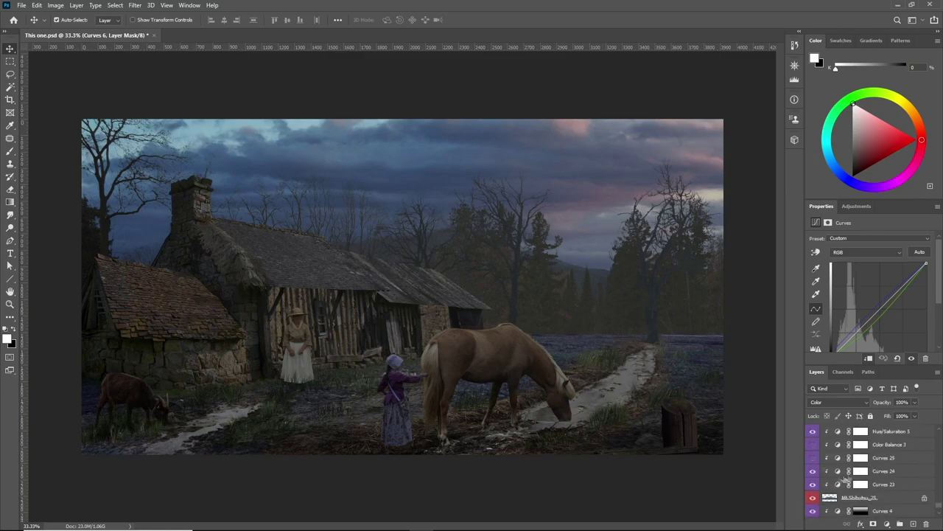
{"action": "scroll", "coordinate": [859, 451], "scroll_direction": "up", "scroll_amount": 3}
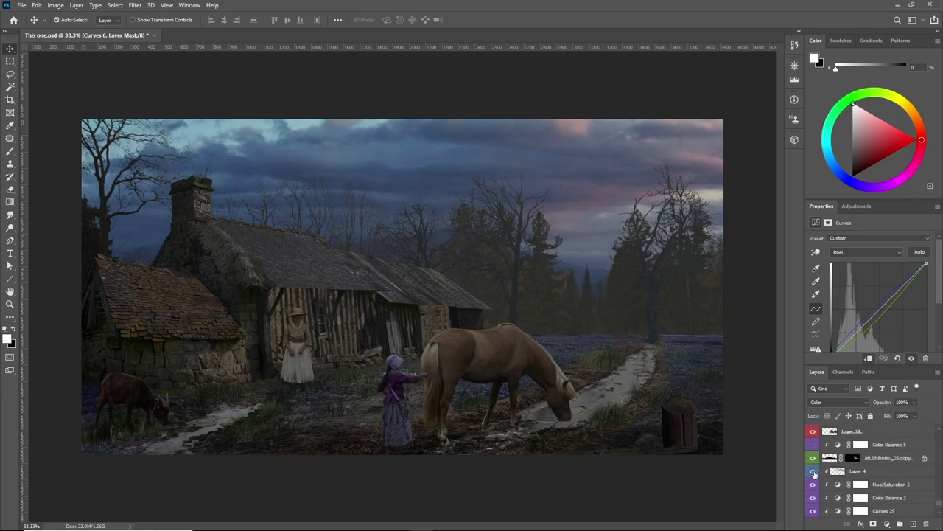
{"action": "left_click", "coordinate": [861, 445]}
Turn on the Curves 33 and Color Balance 8 adjustments for the background forest.
{"action": "scroll", "coordinate": [820, 443], "scroll_direction": "up", "scroll_amount": 4}
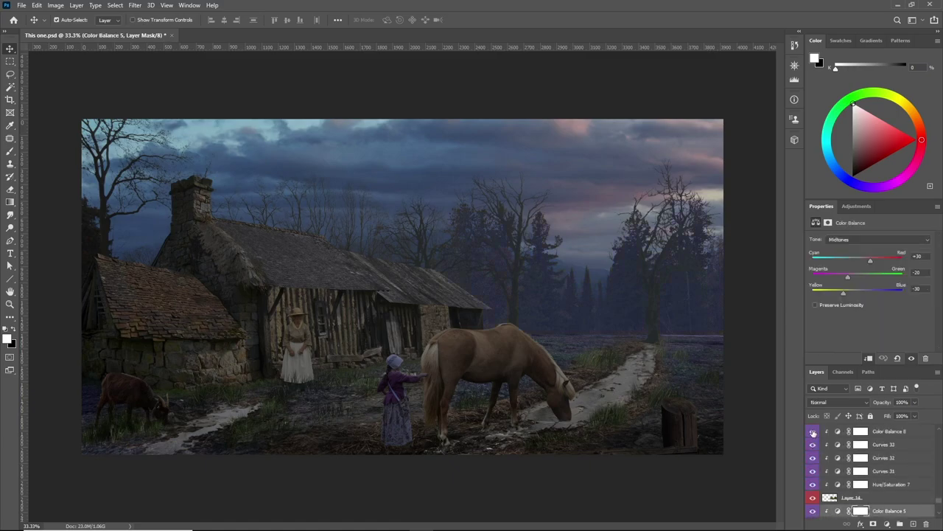
{"action": "scroll", "coordinate": [840, 464], "scroll_direction": "up", "scroll_amount": 4}
{"action": "left_click", "coordinate": [812, 470]}
Turn on the Curves 9, Color Balance 1 and Curves 22 color adjustments for the wet path and surrounding ground.
{"action": "scroll", "coordinate": [855, 461], "scroll_direction": "down", "scroll_amount": 5}
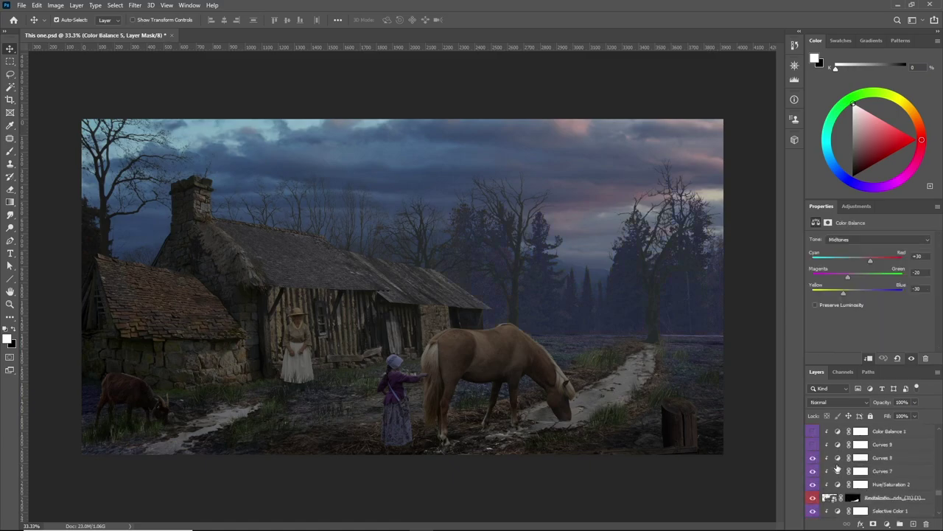
{"action": "scroll", "coordinate": [887, 446], "scroll_direction": "up", "scroll_amount": 10}
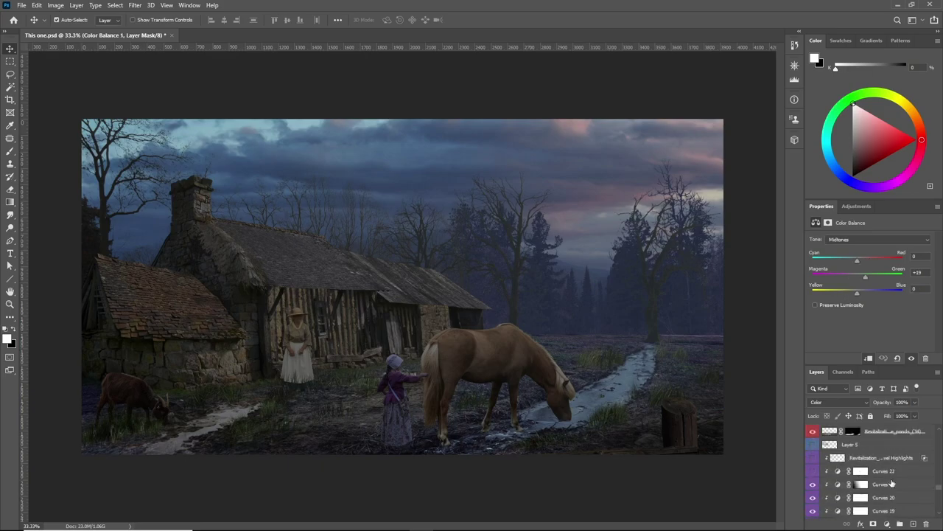
{"action": "left_click", "coordinate": [888, 472]}
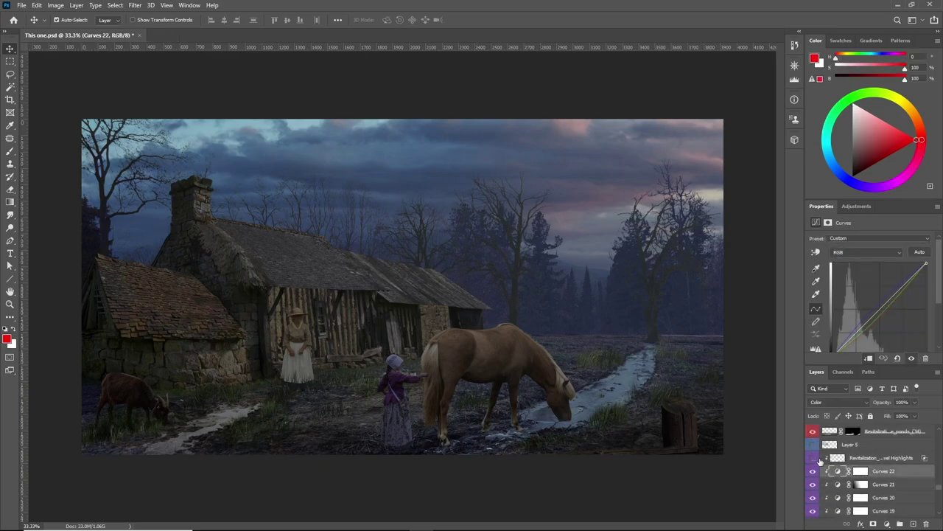
{"action": "scroll", "coordinate": [818, 479], "scroll_direction": "down", "scroll_amount": 5}
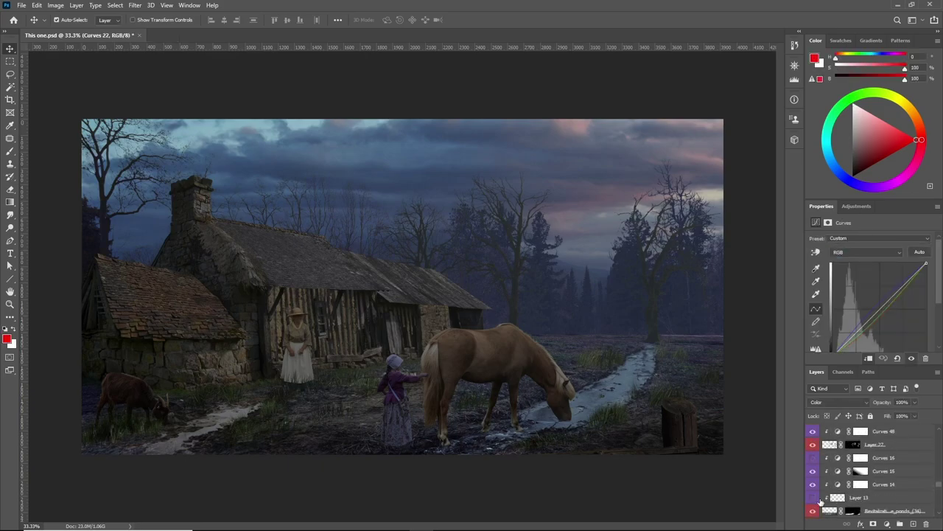
Turn on the Curves 50 color adjustment above Layer 27 to tint the puddle near the goat.
{"action": "scroll", "coordinate": [840, 464], "scroll_direction": "up", "scroll_amount": 2}
{"action": "left_click", "coordinate": [812, 485]}
{"action": "left_click", "coordinate": [887, 486]}
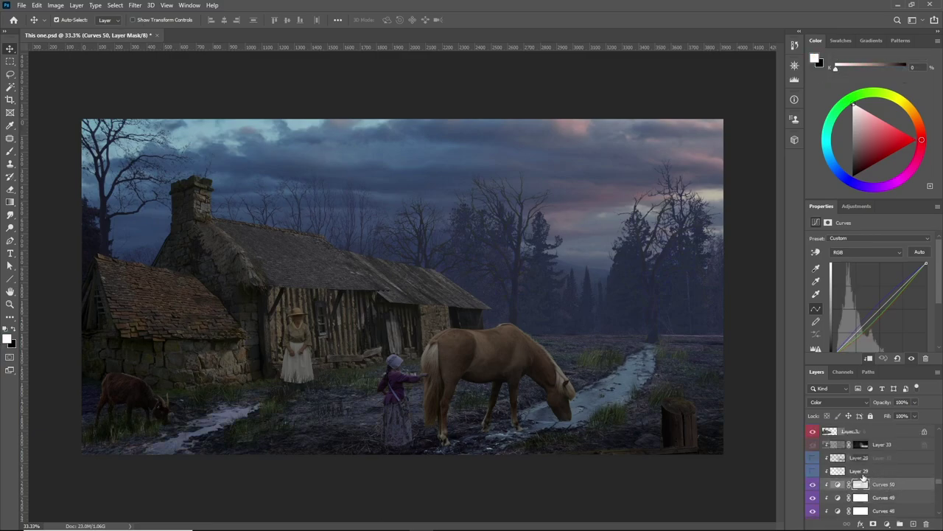
{"action": "scroll", "coordinate": [855, 483], "scroll_direction": "up", "scroll_amount": 1}
Turn on Levels 1, Curves 12 and 13, Color Balance 2 and 4, Selective Color 2 and Layer 34 for the farmhouse.
{"action": "scroll", "coordinate": [853, 482], "scroll_direction": "up", "scroll_amount": 3}
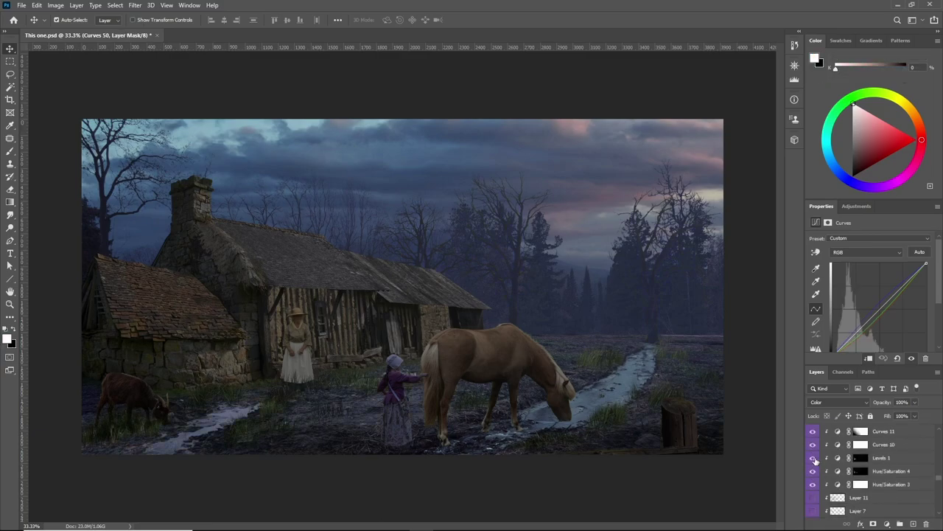
{"action": "scroll", "coordinate": [814, 460], "scroll_direction": "up", "scroll_amount": 2}
{"action": "scroll", "coordinate": [812, 433], "scroll_direction": "up", "scroll_amount": 2}
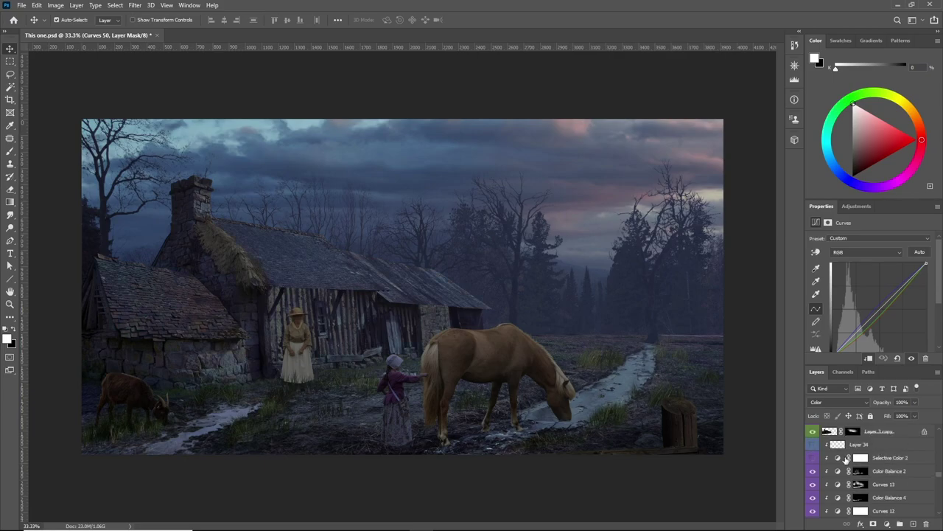
{"action": "left_click", "coordinate": [848, 449]}
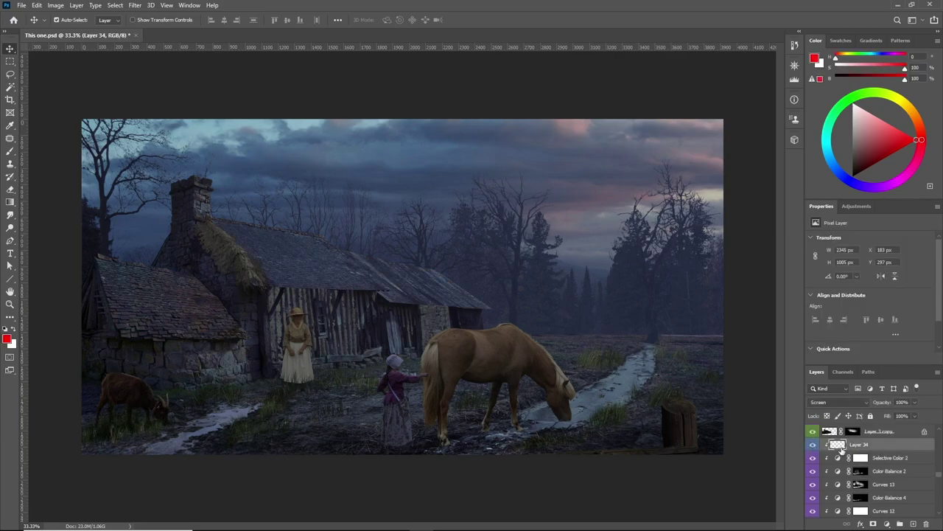
Turn on Curves 30 for the farmhouse copy and Layer 38 above it.
{"action": "scroll", "coordinate": [836, 461], "scroll_direction": "up", "scroll_amount": 2}
{"action": "scroll", "coordinate": [836, 466], "scroll_direction": "up", "scroll_amount": 1}
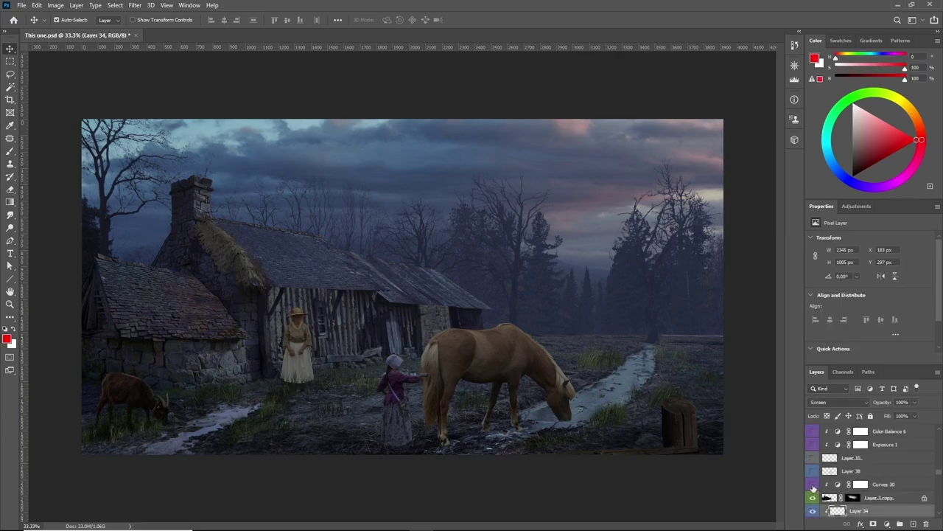
{"action": "scroll", "coordinate": [814, 483], "scroll_direction": "up", "scroll_amount": 1}
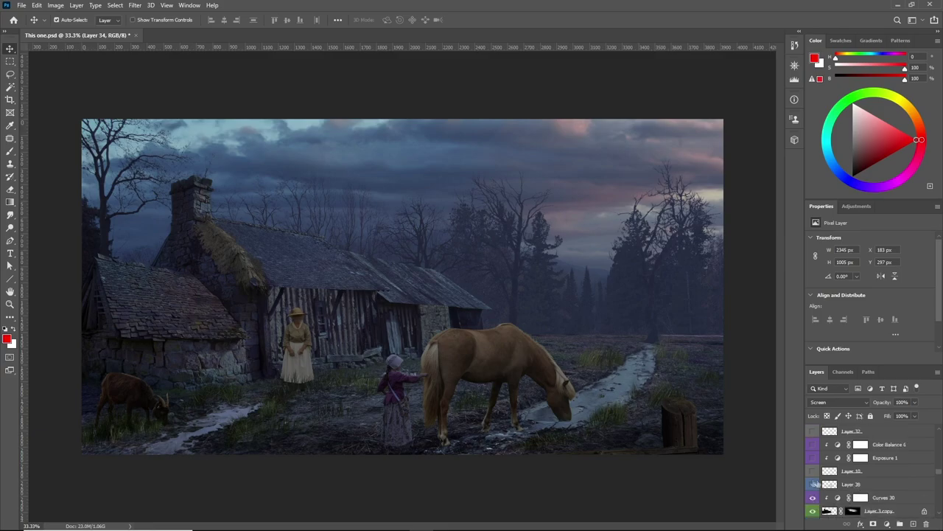
Turn on the remaining color adjustments for the woman standing beside the farmhouse.
{"action": "scroll", "coordinate": [814, 474], "scroll_direction": "up", "scroll_amount": 6}
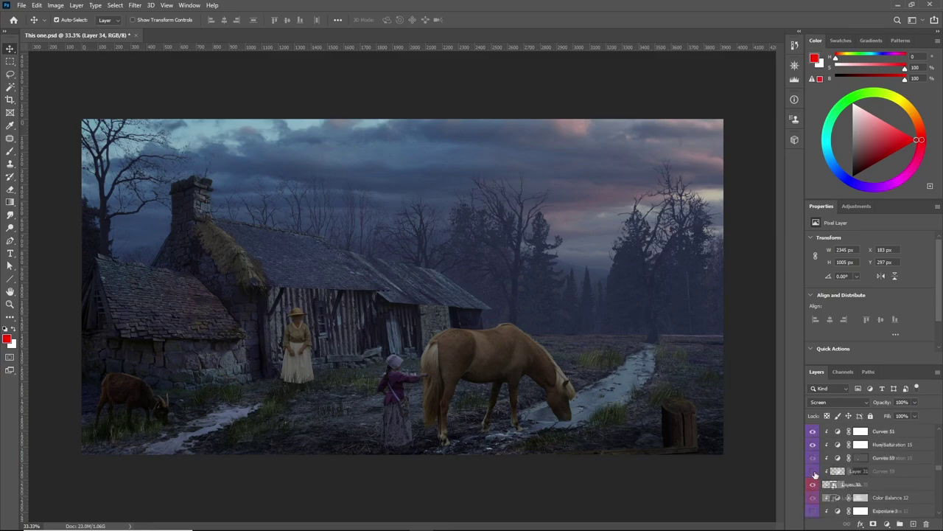
{"action": "scroll", "coordinate": [818, 485], "scroll_direction": "down", "scroll_amount": 3}
{"action": "left_click", "coordinate": [813, 470]}
{"action": "scroll", "coordinate": [814, 455], "scroll_direction": "up", "scroll_amount": 6}
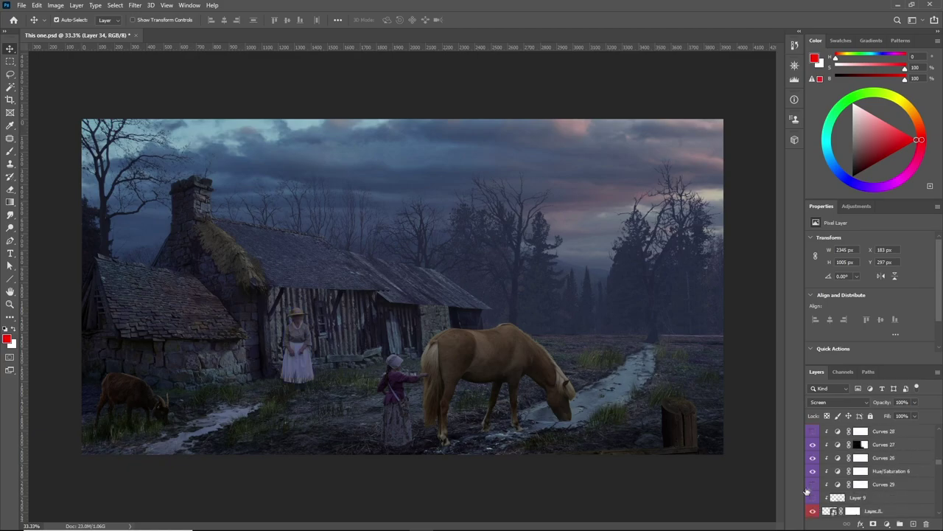
Turn on the Curves 28 color adjustment for the horse and show Layer 18 above it.
{"action": "left_click", "coordinate": [813, 432]}
{"action": "scroll", "coordinate": [850, 484], "scroll_direction": "up", "scroll_amount": 3}
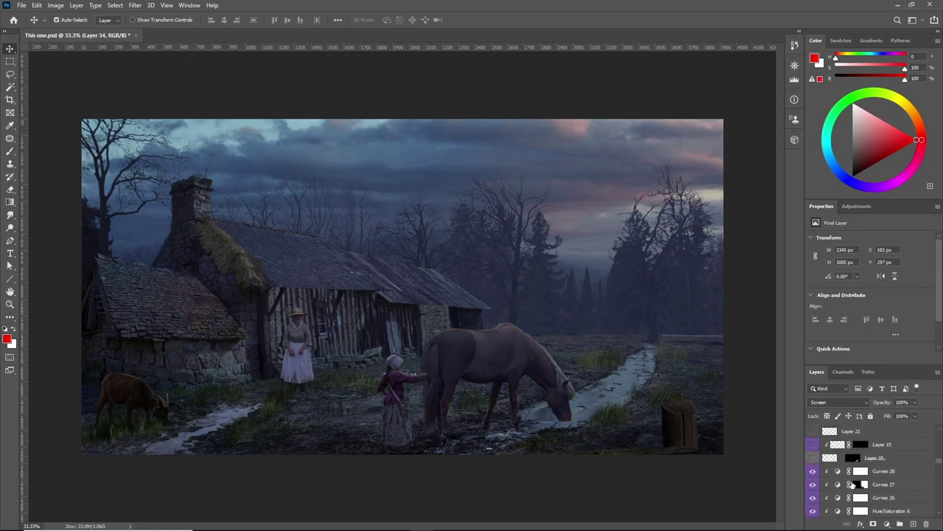
{"action": "scroll", "coordinate": [851, 485], "scroll_direction": "down", "scroll_amount": 2}
{"action": "scroll", "coordinate": [850, 484], "scroll_direction": "up", "scroll_amount": 2}
{"action": "left_click", "coordinate": [813, 446]}
{"action": "scroll", "coordinate": [818, 457], "scroll_direction": "up", "scroll_amount": 5}
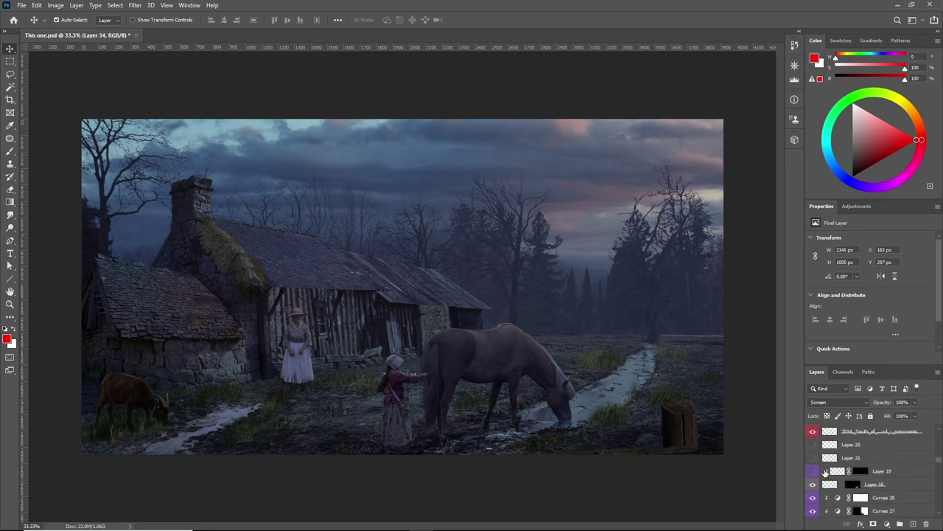
Turn on Layer 26 and Curves 44 for the goat, and Color Balance 11 for the goat's copy.
{"action": "scroll", "coordinate": [818, 458], "scroll_direction": "up", "scroll_amount": 5}
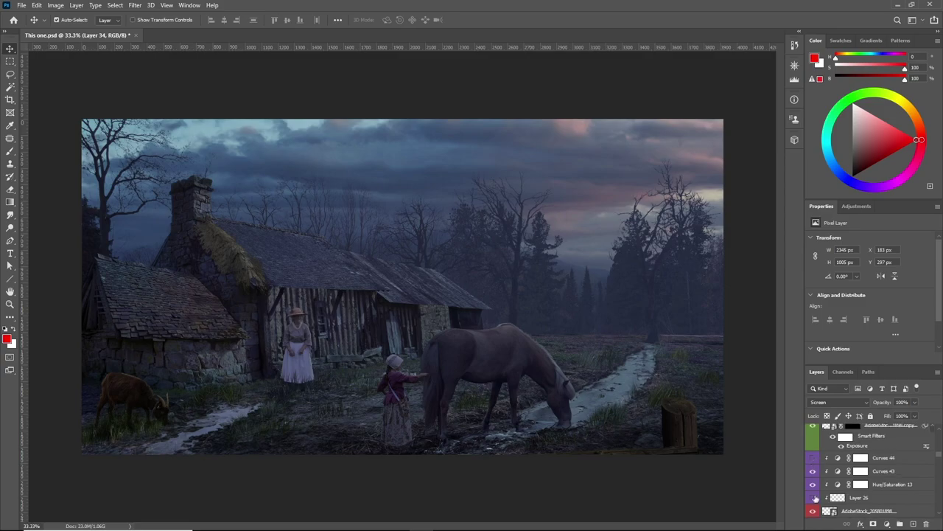
{"action": "left_click_drag", "start_coordinate": [814, 498], "coordinate": [814, 458]}
{"action": "scroll", "coordinate": [876, 473], "scroll_direction": "up", "scroll_amount": 3}
{"action": "scroll", "coordinate": [847, 471], "scroll_direction": "up", "scroll_amount": 5}
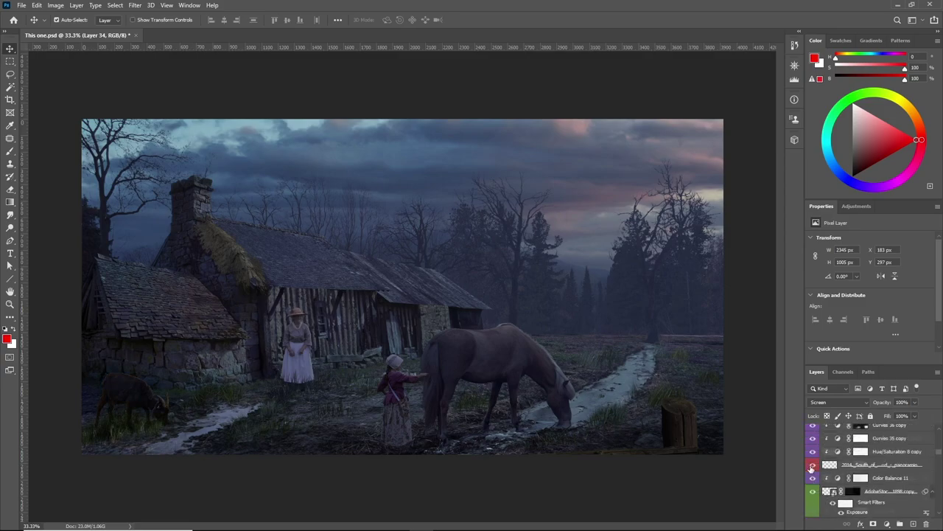
Turn on Layer 22, Curves 38 and Curves 39 for the two-story house copy, and Hue/Saturation 9 and Color Balance 9 for its second copy.
{"action": "scroll", "coordinate": [817, 474], "scroll_direction": "up", "scroll_amount": 2}
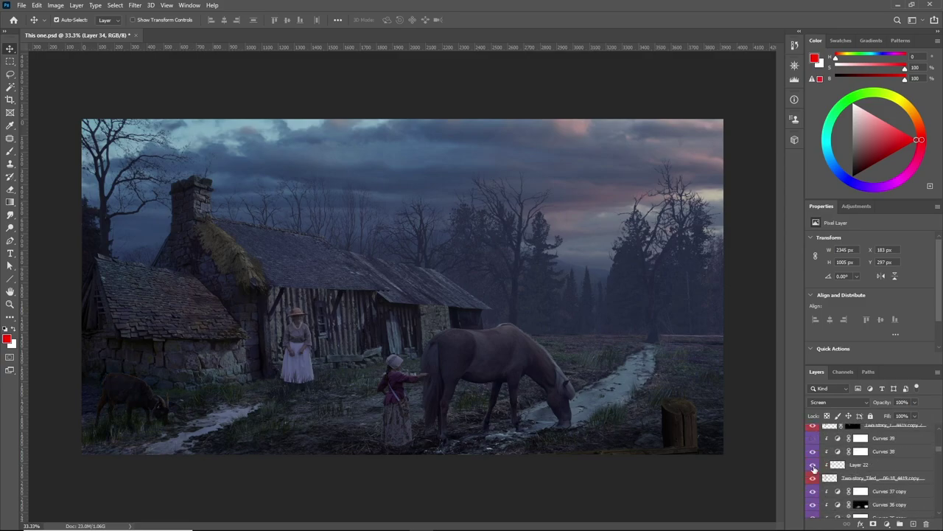
{"action": "left_click", "coordinate": [813, 466]}
{"action": "scroll", "coordinate": [870, 474], "scroll_direction": "up", "scroll_amount": 3}
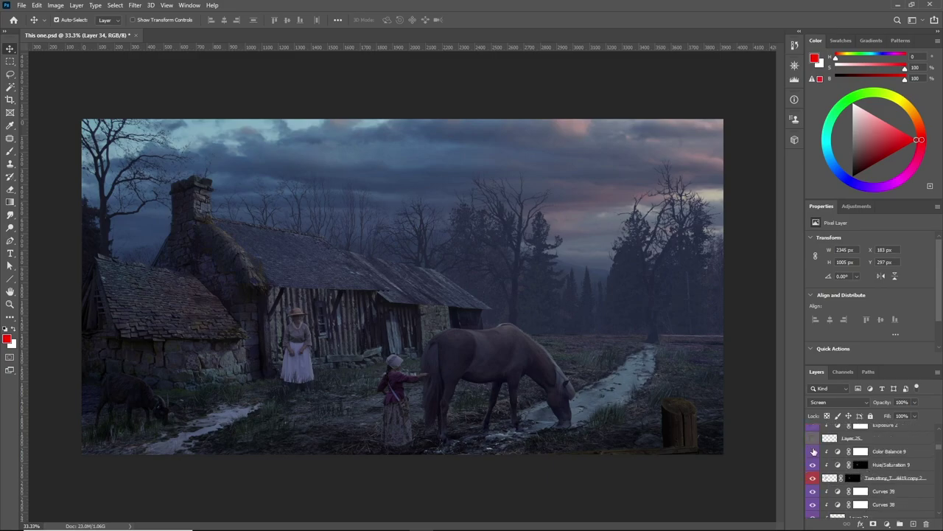
{"action": "scroll", "coordinate": [815, 458], "scroll_direction": "up", "scroll_amount": 2}
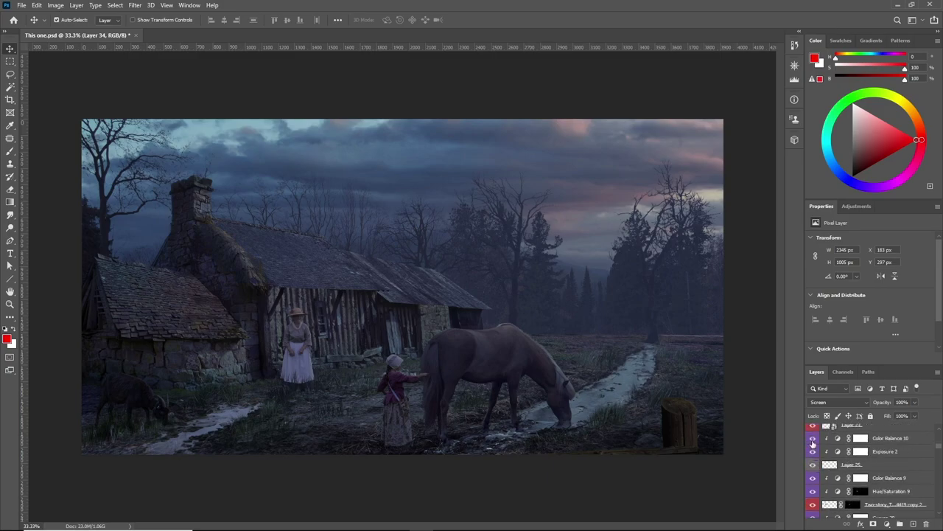
Turn on Exposure 2 and Color Balance 10 above Layer 25, and Curves 46, Hue/Saturation 14 and Curves 47 for the girl.
{"action": "left_click", "coordinate": [812, 466]}
{"action": "scroll", "coordinate": [819, 464], "scroll_direction": "up", "scroll_amount": 5}
{"action": "left_click", "coordinate": [813, 493]}
{"action": "scroll", "coordinate": [818, 465], "scroll_direction": "up", "scroll_amount": 5}
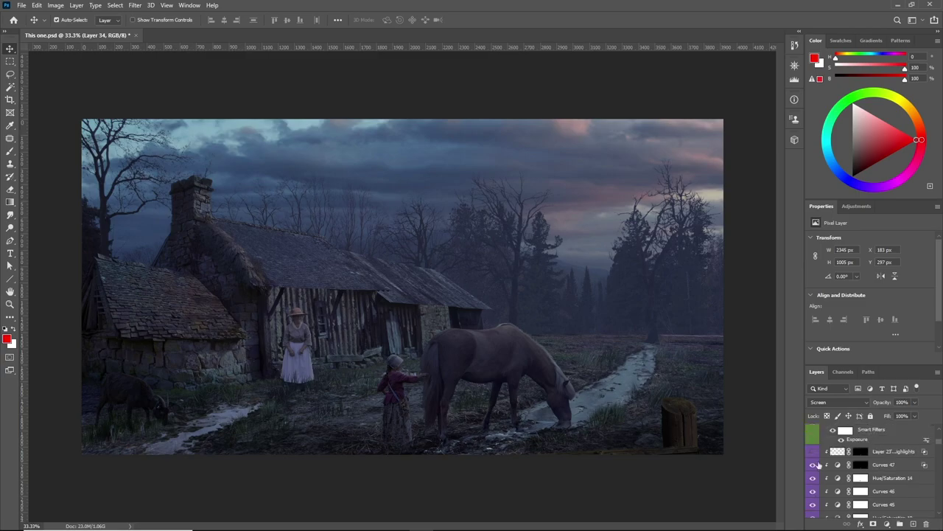
Show Layer 37 and Layer 36 over the tree stump and turn on its Curves 56 and Curves 57 adjustments.
{"action": "scroll", "coordinate": [864, 466], "scroll_direction": "up", "scroll_amount": 4}
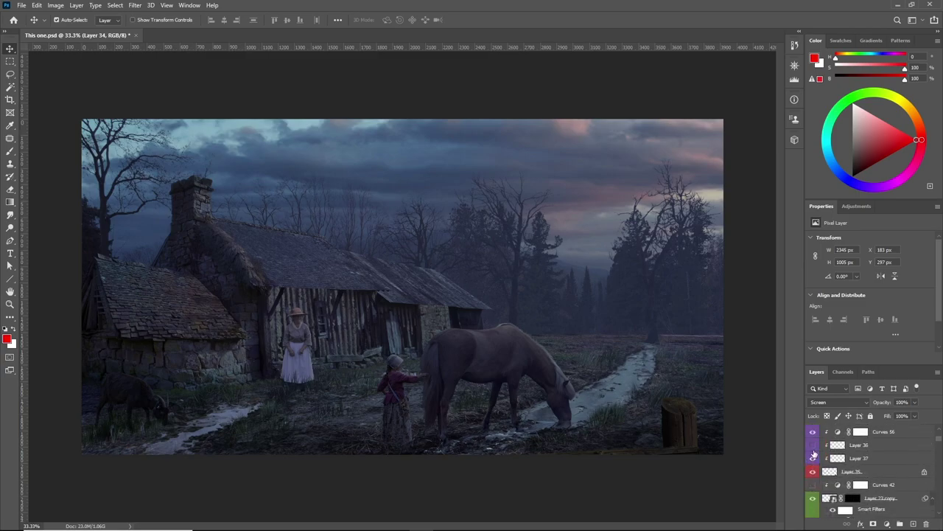
{"action": "left_click", "coordinate": [814, 446]}
{"action": "scroll", "coordinate": [815, 457], "scroll_direction": "up", "scroll_amount": 2}
{"action": "scroll", "coordinate": [813, 458], "scroll_direction": "up", "scroll_amount": 2}
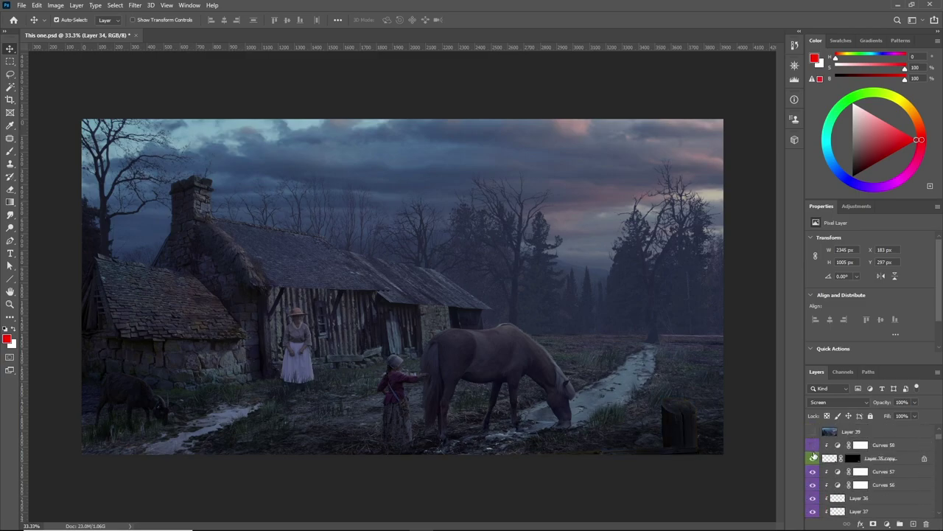
Show Layer 25, the shadow layer beneath the girl behind the horse.
{"action": "scroll", "coordinate": [848, 479], "scroll_direction": "down", "scroll_amount": 5}
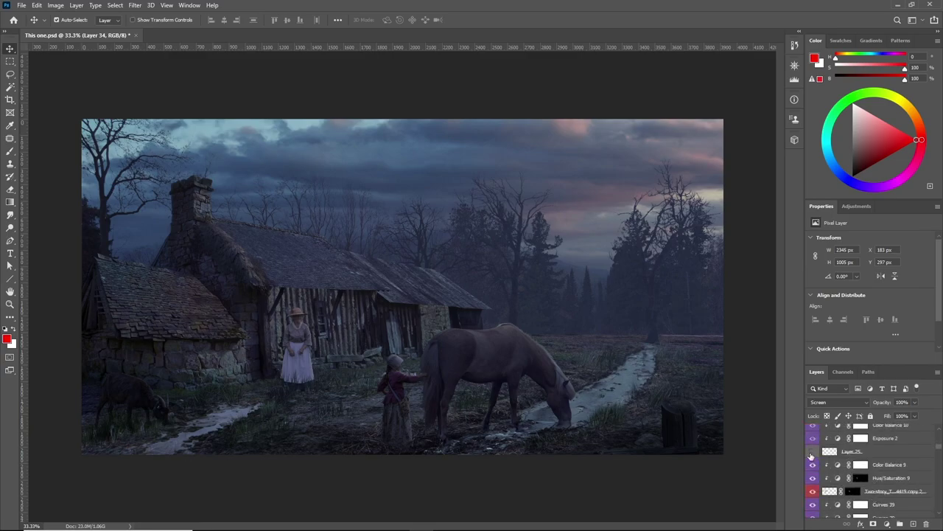
{"action": "scroll", "coordinate": [400, 462], "scroll_direction": "up", "scroll_amount": 8}
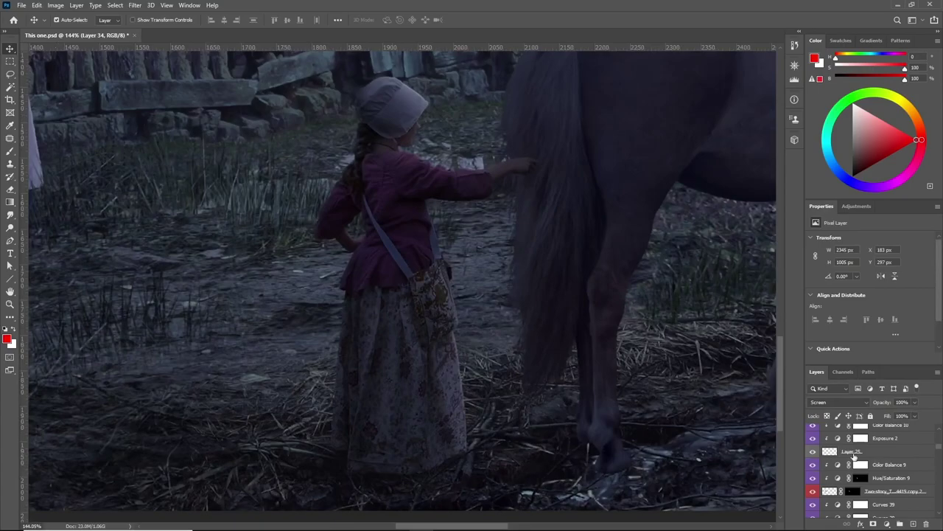
{"action": "left_click", "coordinate": [813, 453]}
{"action": "scroll", "coordinate": [593, 426], "scroll_direction": "down", "scroll_amount": 5}
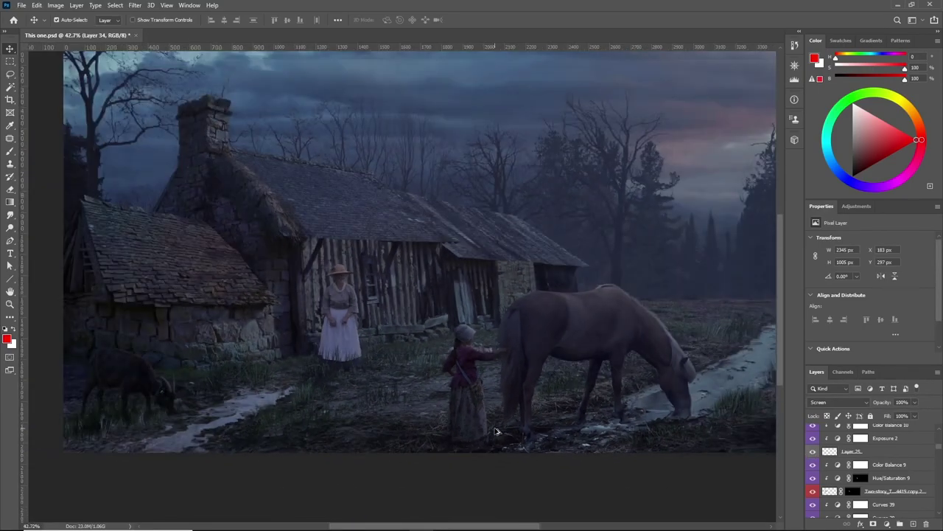
{"action": "scroll", "coordinate": [593, 425], "scroll_direction": "up", "scroll_amount": 1}
{"action": "scroll", "coordinate": [864, 479], "scroll_direction": "down", "scroll_amount": 5}
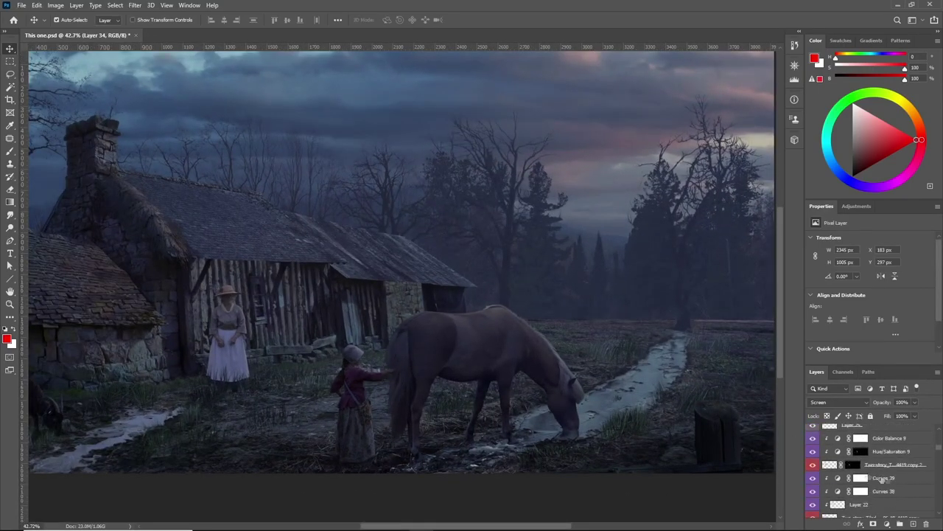
Show Layer 19, Layer 21 and Layer 20 to blend the horse and its muzzle into the stream.
{"action": "scroll", "coordinate": [864, 479], "scroll_direction": "down", "scroll_amount": 5}
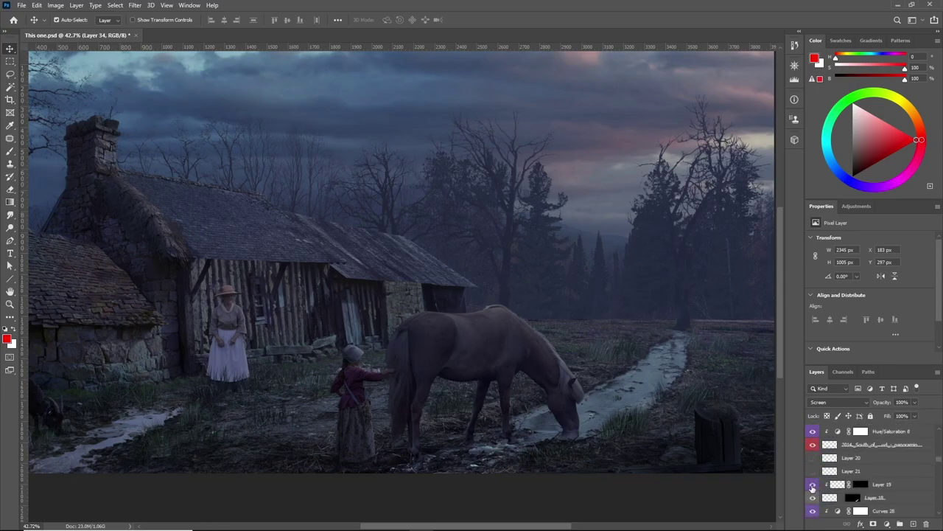
{"action": "scroll", "coordinate": [610, 442], "scroll_direction": "down", "scroll_amount": 3}
{"action": "scroll", "coordinate": [605, 433], "scroll_direction": "up", "scroll_amount": 1}
{"action": "scroll", "coordinate": [580, 412], "scroll_direction": "up", "scroll_amount": 10}
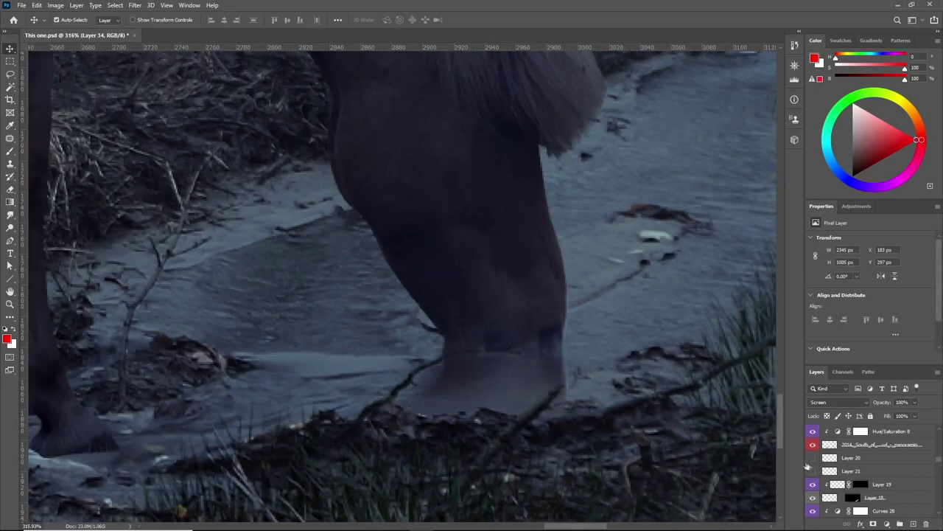
{"action": "left_click", "coordinate": [813, 470]}
{"action": "left_click", "coordinate": [813, 457]}
{"action": "scroll", "coordinate": [574, 370], "scroll_direction": "down", "scroll_amount": 7}
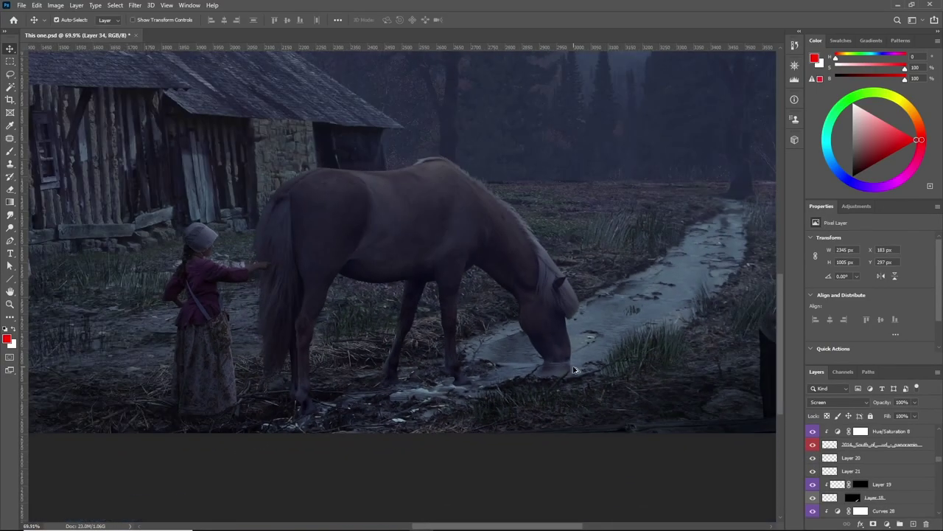
{"action": "scroll", "coordinate": [545, 356], "scroll_direction": "down", "scroll_amount": 3}
Show Layer 31 and turn on Curves 59 for the woman beside the farmhouse.
{"action": "scroll", "coordinate": [225, 350], "scroll_direction": "up", "scroll_amount": 3}
{"action": "scroll", "coordinate": [840, 454], "scroll_direction": "down", "scroll_amount": 6}
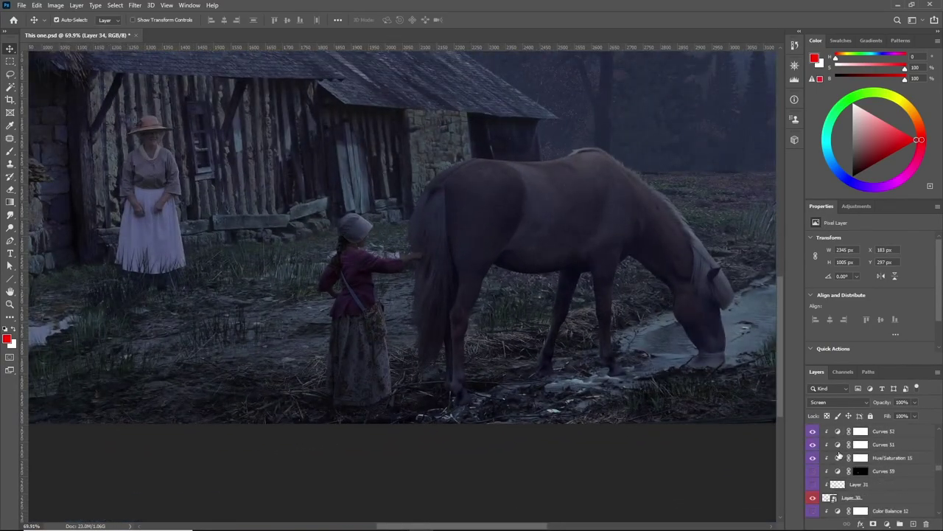
{"action": "scroll", "coordinate": [837, 460], "scroll_direction": "down", "scroll_amount": 1}
{"action": "left_click", "coordinate": [814, 458]}
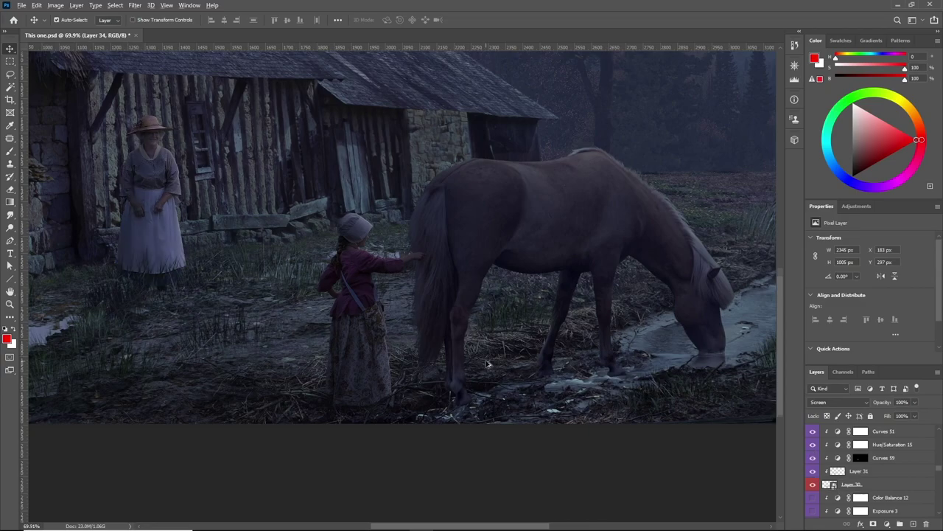
Turn on Exposure 3 and Color Balance 12 for the shadow layer beneath the woman.
{"action": "scroll", "coordinate": [489, 362], "scroll_direction": "down", "scroll_amount": 3}
{"action": "scroll", "coordinate": [901, 493], "scroll_direction": "down", "scroll_amount": 4}
{"action": "left_click", "coordinate": [813, 510]}
{"action": "scroll", "coordinate": [634, 365], "scroll_direction": "down", "scroll_amount": 1}
{"action": "scroll", "coordinate": [519, 370], "scroll_direction": "up", "scroll_amount": 1}
Show the farmhouse's clipped shading layers, including Layer 11, Layer 7 and Layer 6.
{"action": "left_click_drag", "start_coordinate": [812, 497], "coordinate": [812, 462]}
{"action": "scroll", "coordinate": [848, 475], "scroll_direction": "down", "scroll_amount": 5}
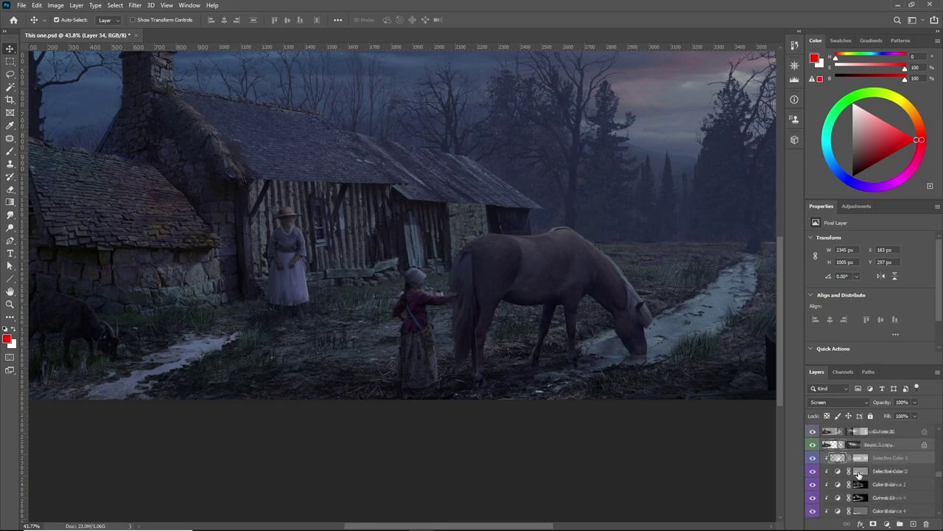
{"action": "left_click_drag", "start_coordinate": [813, 445], "coordinate": [812, 471]}
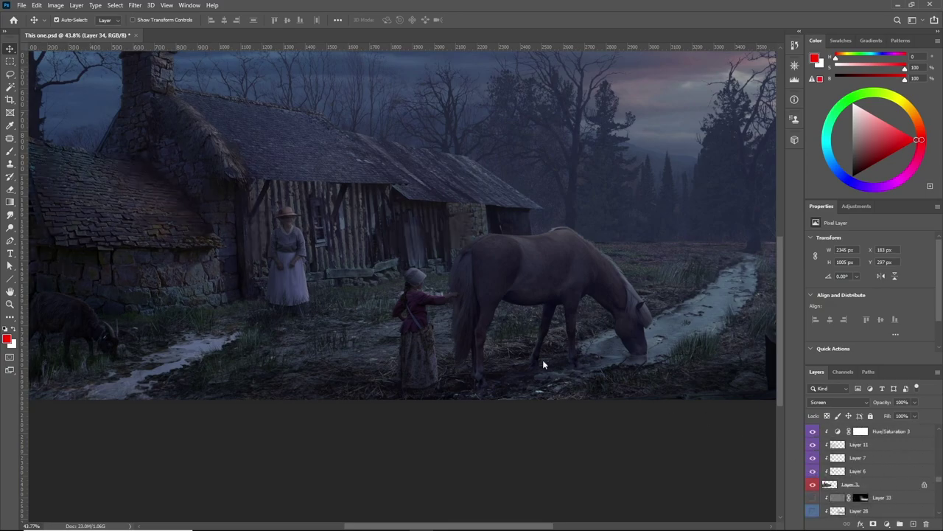
Select the BG copy layer and show it so the sky reflects in the stream.
{"action": "scroll", "coordinate": [543, 360], "scroll_direction": "down", "scroll_amount": 2}
{"action": "scroll", "coordinate": [830, 480], "scroll_direction": "down", "scroll_amount": 3}
{"action": "scroll", "coordinate": [830, 479], "scroll_direction": "down", "scroll_amount": 5}
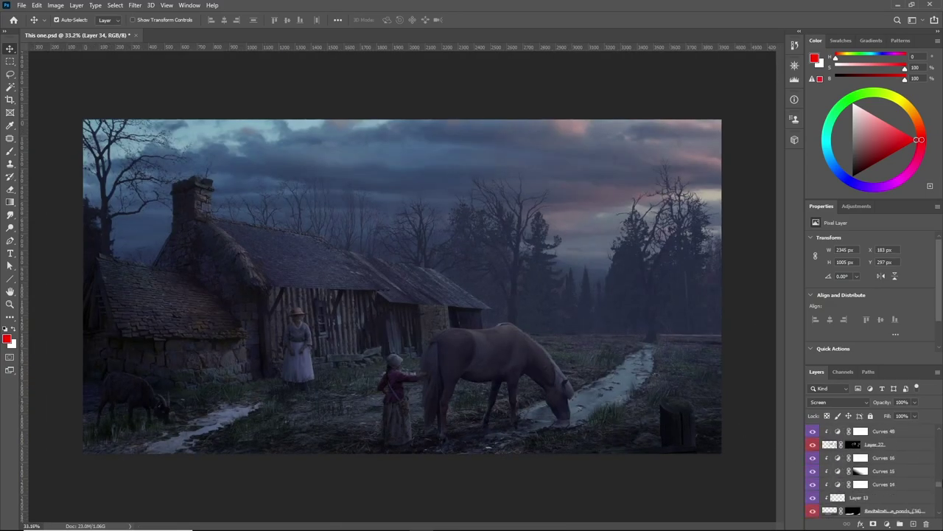
{"action": "left_click", "coordinate": [886, 459]}
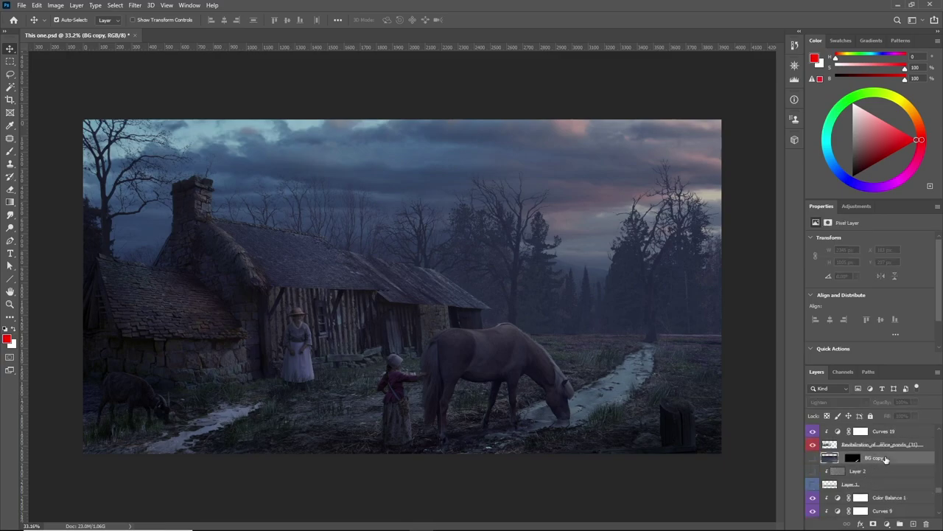
{"action": "scroll", "coordinate": [582, 417], "scroll_direction": "down", "scroll_amount": 1}
{"action": "scroll", "coordinate": [565, 414], "scroll_direction": "up", "scroll_amount": 1}
{"action": "scroll", "coordinate": [647, 411], "scroll_direction": "up", "scroll_amount": 1}
{"action": "scroll", "coordinate": [646, 411], "scroll_direction": "up", "scroll_amount": 3}
{"action": "left_click", "coordinate": [813, 458]}
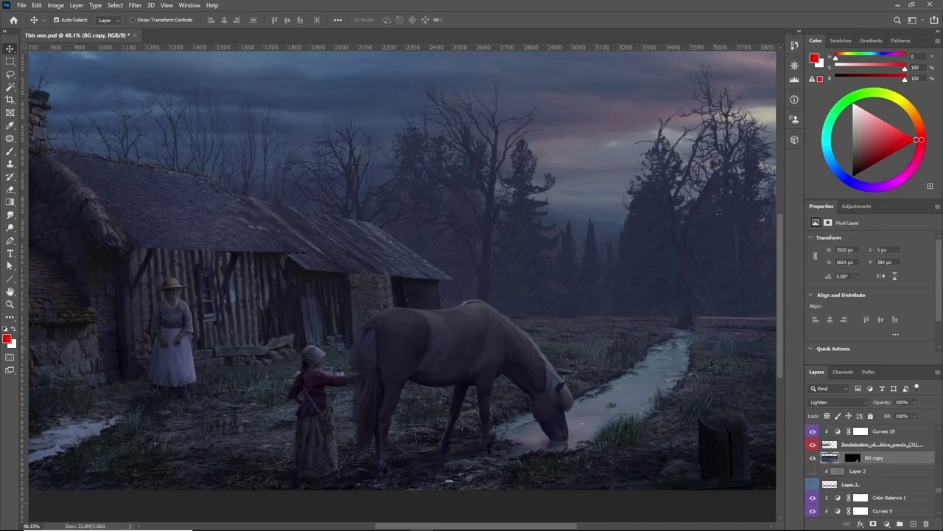
{"action": "scroll", "coordinate": [616, 377], "scroll_direction": "down", "scroll_amount": 3}
{"action": "scroll", "coordinate": [592, 410], "scroll_direction": "down", "scroll_amount": 1}
Show Layer 4 below the Mt.Shibutsu copy, and select and show Layer 17 above Color Balance 8.
{"action": "scroll", "coordinate": [854, 475], "scroll_direction": "down", "scroll_amount": 4}
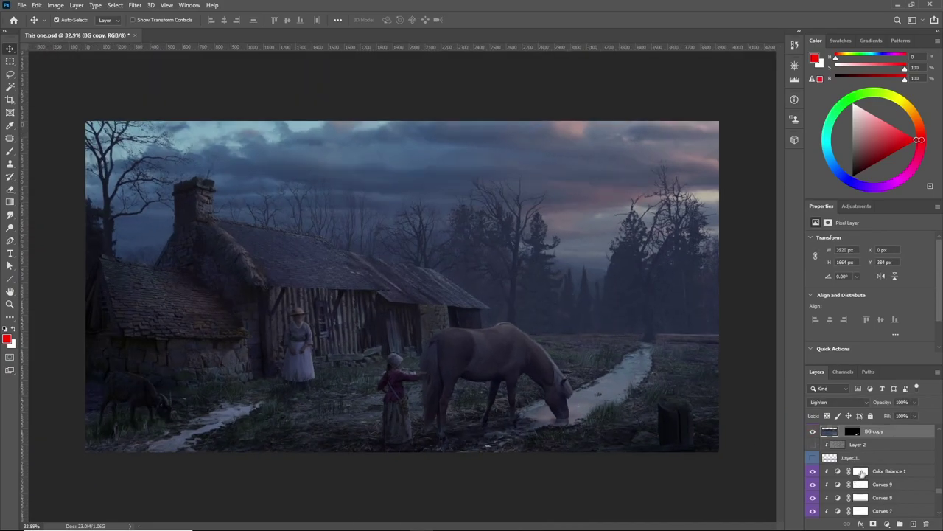
{"action": "scroll", "coordinate": [865, 467], "scroll_direction": "up", "scroll_amount": 5}
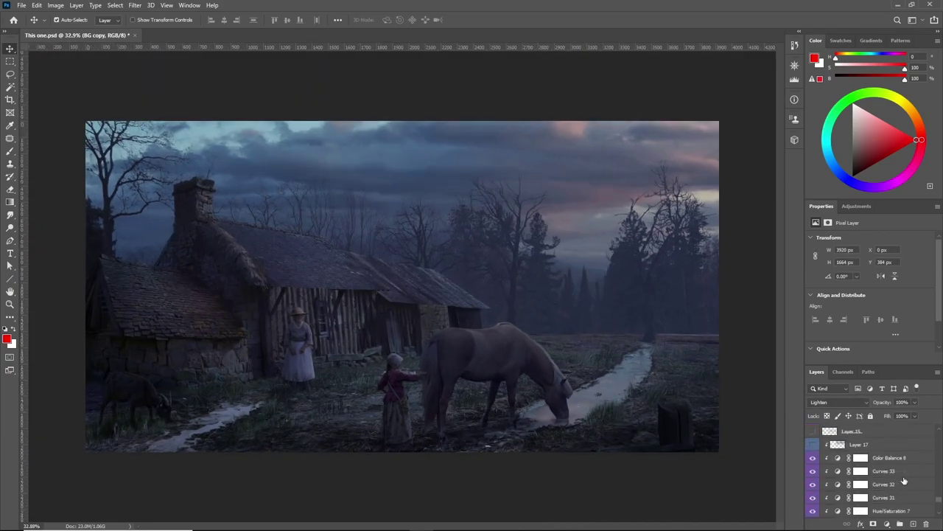
{"action": "left_click", "coordinate": [810, 445]}
{"action": "scroll", "coordinate": [810, 450], "scroll_direction": "down", "scroll_amount": 10}
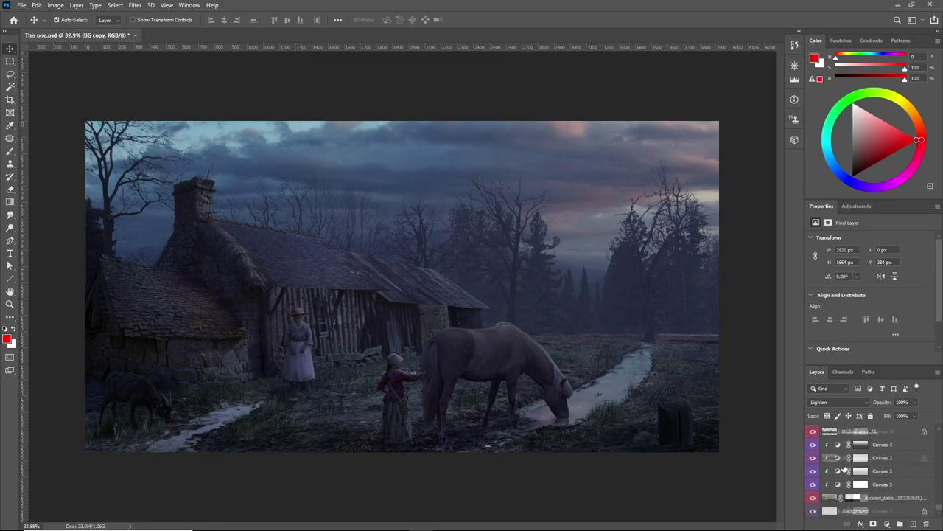
{"action": "scroll", "coordinate": [858, 483], "scroll_direction": "up", "scroll_amount": 10}
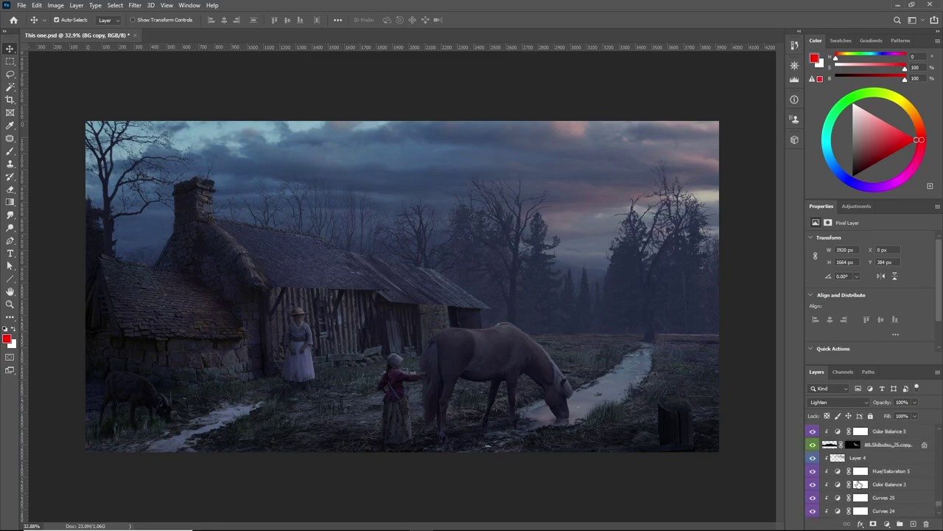
{"action": "left_click", "coordinate": [822, 444]}
{"action": "left_click", "coordinate": [813, 445]}
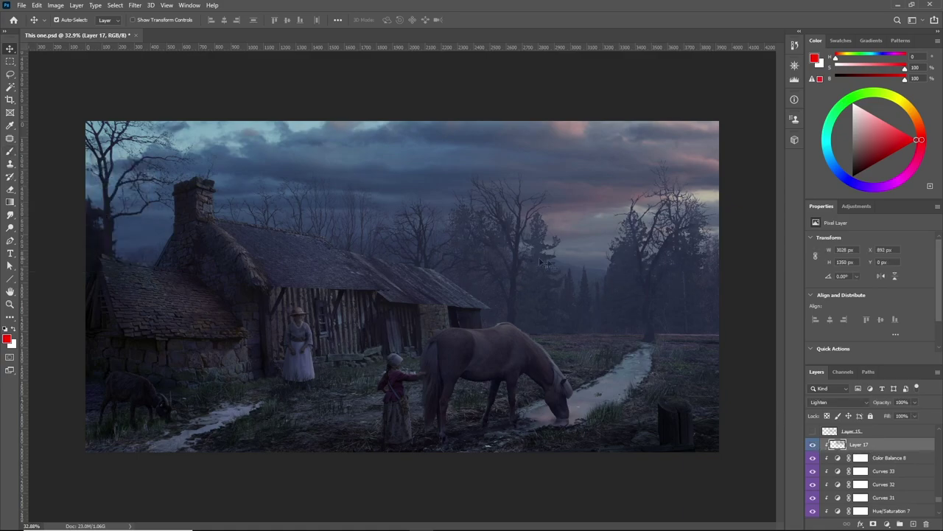
Show Layer 15 and the clipped Layer 16 to add mist in front of the background forest.
{"action": "scroll", "coordinate": [849, 448], "scroll_direction": "up", "scroll_amount": 2}
{"action": "left_click", "coordinate": [830, 458]}
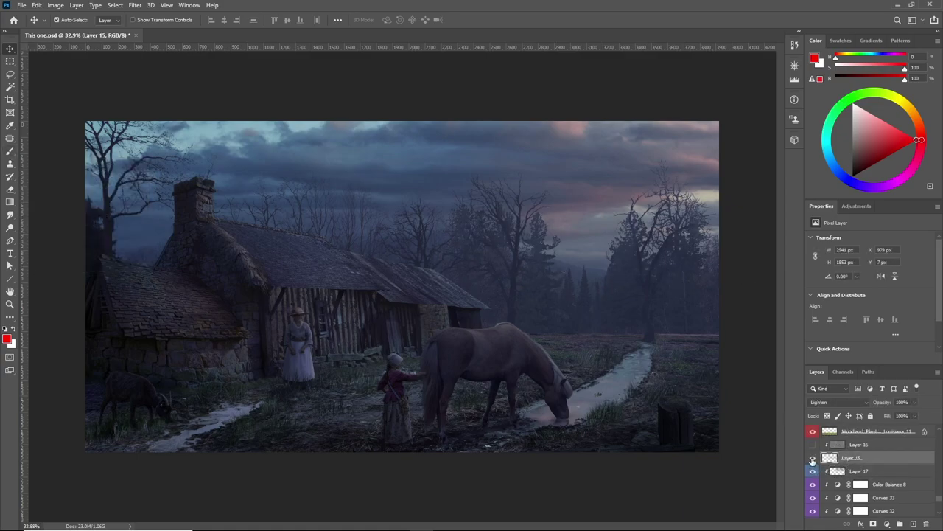
{"action": "left_click", "coordinate": [842, 447]}
Show Layer 1 and its clipped Layer 2 to add fog along the far edge of the field.
{"action": "scroll", "coordinate": [869, 478], "scroll_direction": "up", "scroll_amount": 10}
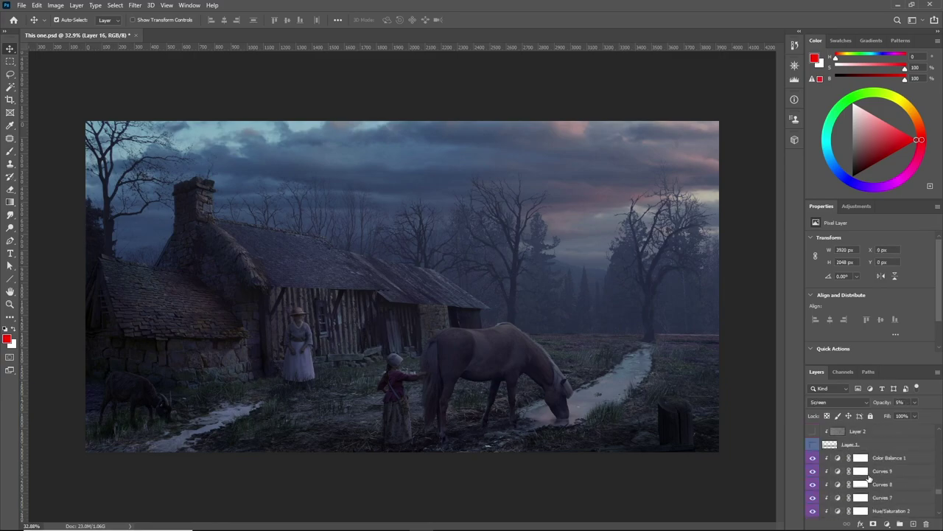
{"action": "scroll", "coordinate": [677, 381], "scroll_direction": "up", "scroll_amount": 5}
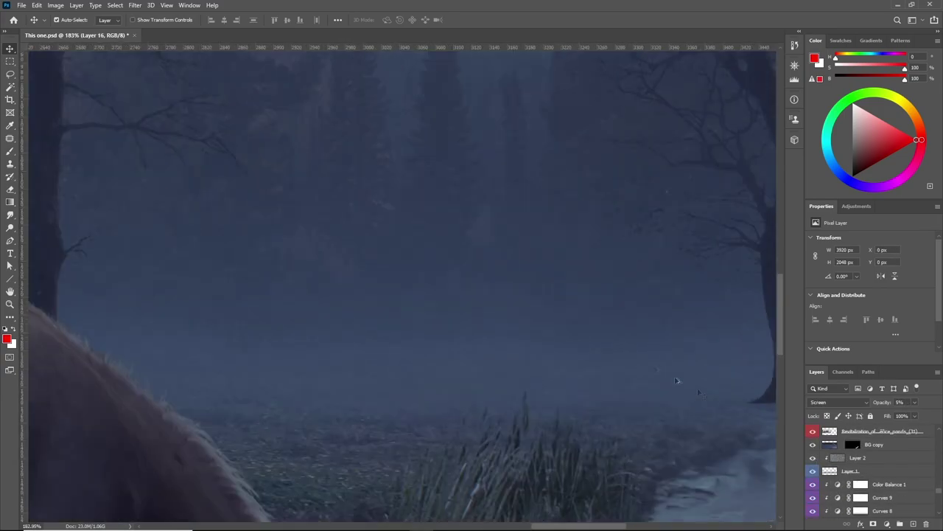
{"action": "left_click", "coordinate": [840, 459]}
{"action": "scroll", "coordinate": [516, 359], "scroll_direction": "down", "scroll_amount": 5}
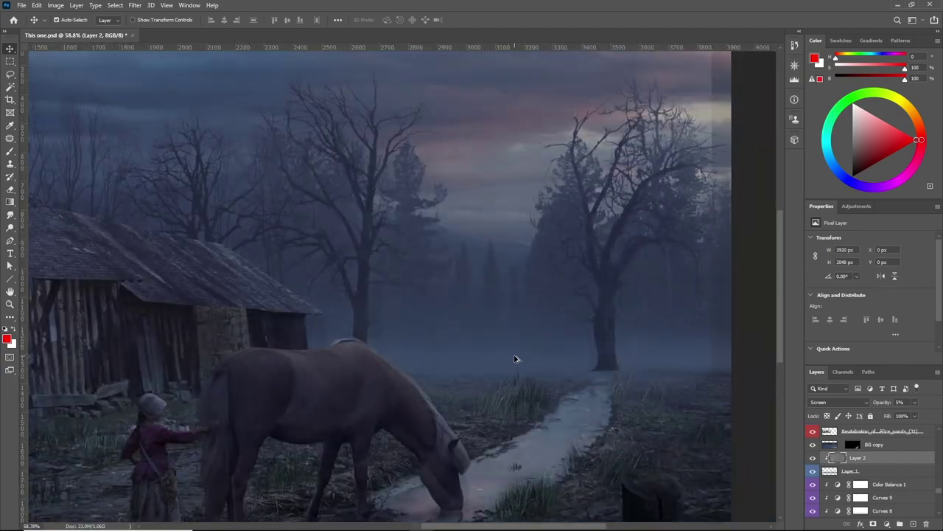
Show the atmosphere layers Layer 5, Layer 29, Layer 28 and Layer 33 to soften the trees behind the farmhouse.
{"action": "scroll", "coordinate": [862, 467], "scroll_direction": "up", "scroll_amount": 10}
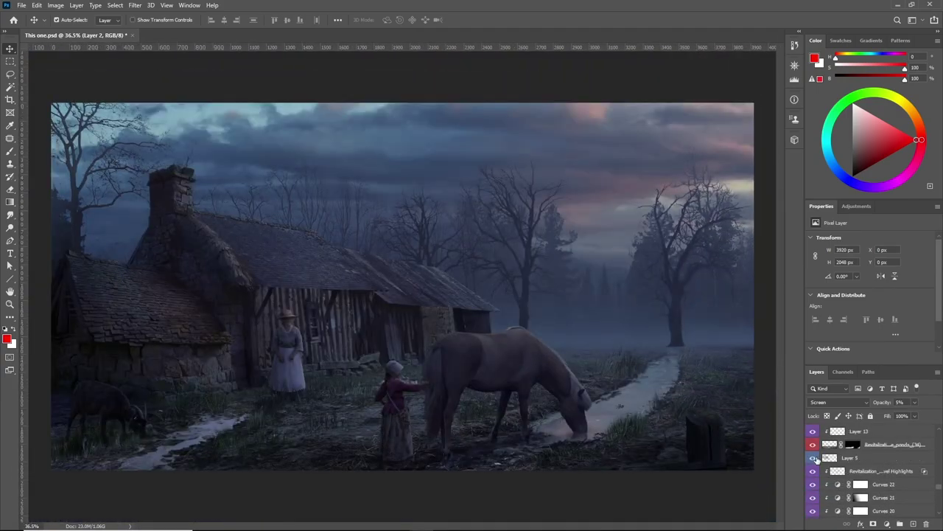
{"action": "scroll", "coordinate": [862, 467], "scroll_direction": "up", "scroll_amount": 3}
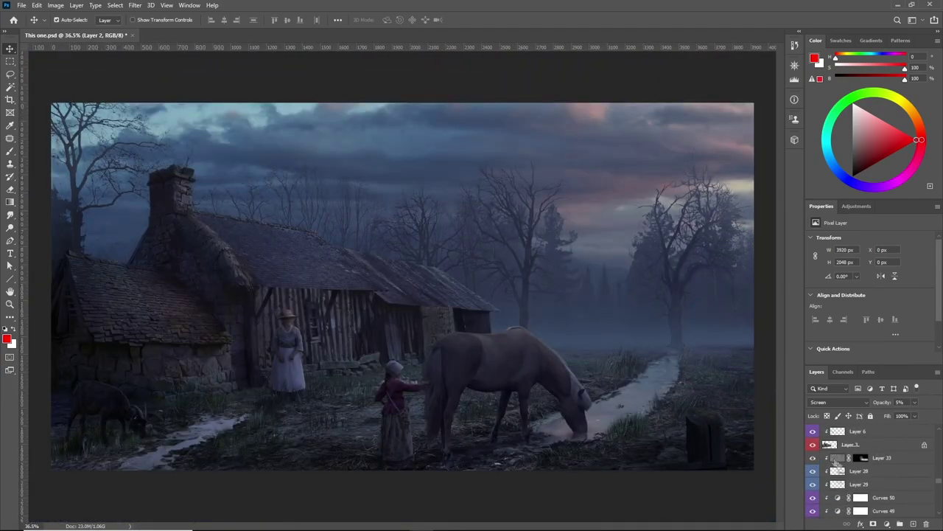
{"action": "scroll", "coordinate": [851, 474], "scroll_direction": "up", "scroll_amount": 3}
{"action": "scroll", "coordinate": [851, 474], "scroll_direction": "up", "scroll_amount": 3}
{"action": "scroll", "coordinate": [818, 494], "scroll_direction": "up", "scroll_amount": 8}
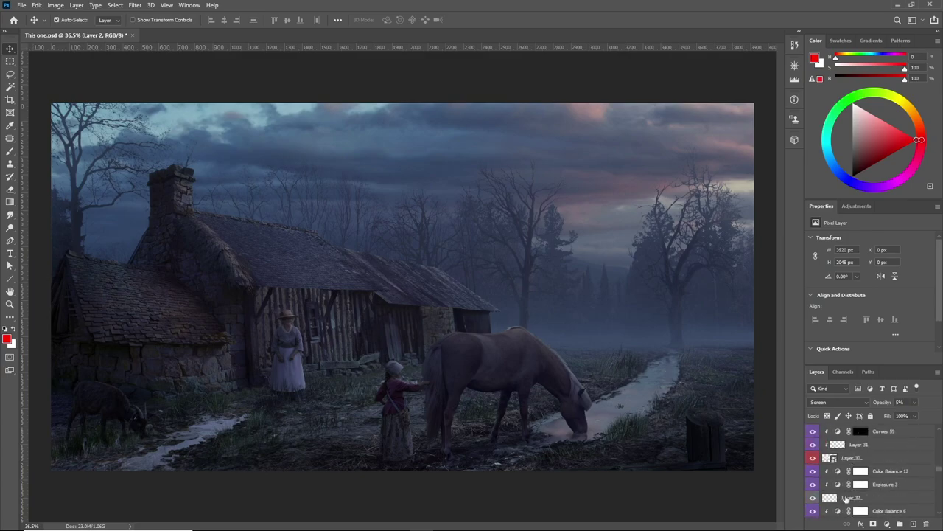
Turn on Curves 42 for the girl's copy layer and select Curves 58 above the Layer 35 copy.
{"action": "scroll", "coordinate": [831, 484], "scroll_direction": "up", "scroll_amount": 6}
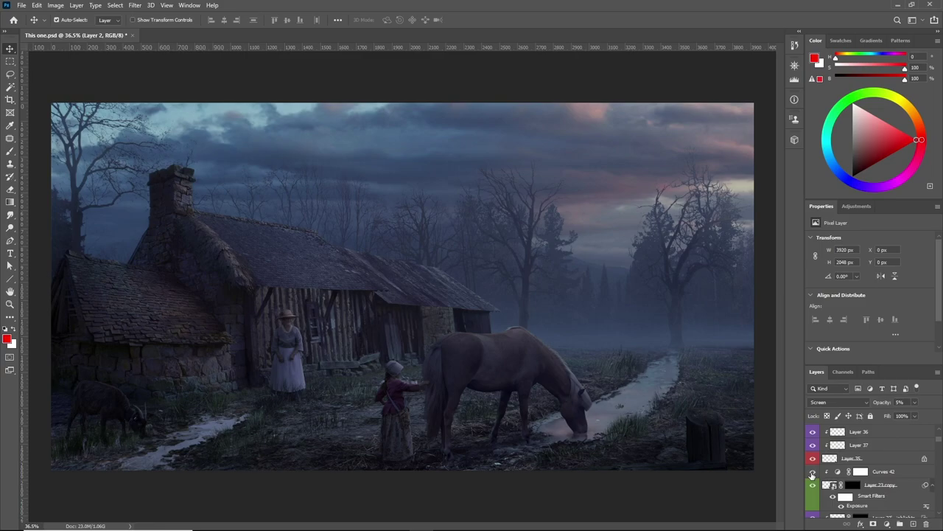
{"action": "scroll", "coordinate": [831, 484], "scroll_direction": "up", "scroll_amount": 5}
{"action": "scroll", "coordinate": [498, 344], "scroll_direction": "down", "scroll_amount": 2}
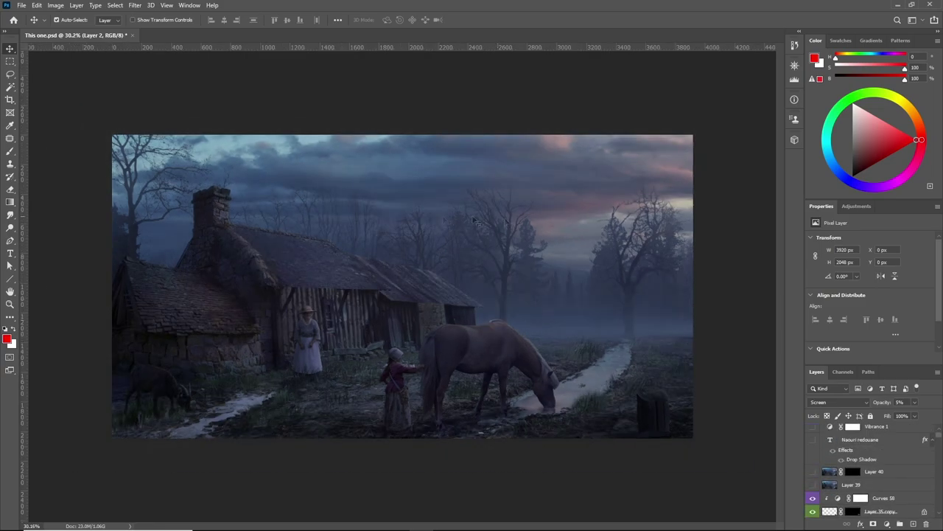
{"action": "scroll", "coordinate": [476, 222], "scroll_direction": "up", "scroll_amount": 1}
{"action": "left_click", "coordinate": [855, 485]}
{"action": "left_click", "coordinate": [878, 498]}
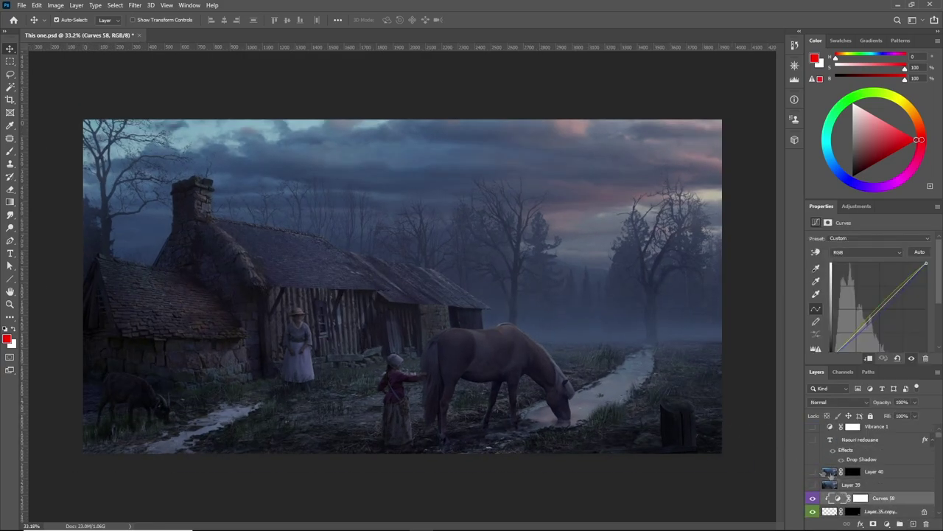
Turn on the Vibrance 1 check layer and examine the color matching of the cottage, figures and horse across the composite.
{"action": "scroll", "coordinate": [848, 456], "scroll_direction": "up", "scroll_amount": 1}
{"action": "left_click", "coordinate": [812, 443]}
{"action": "left_click", "coordinate": [876, 443]}
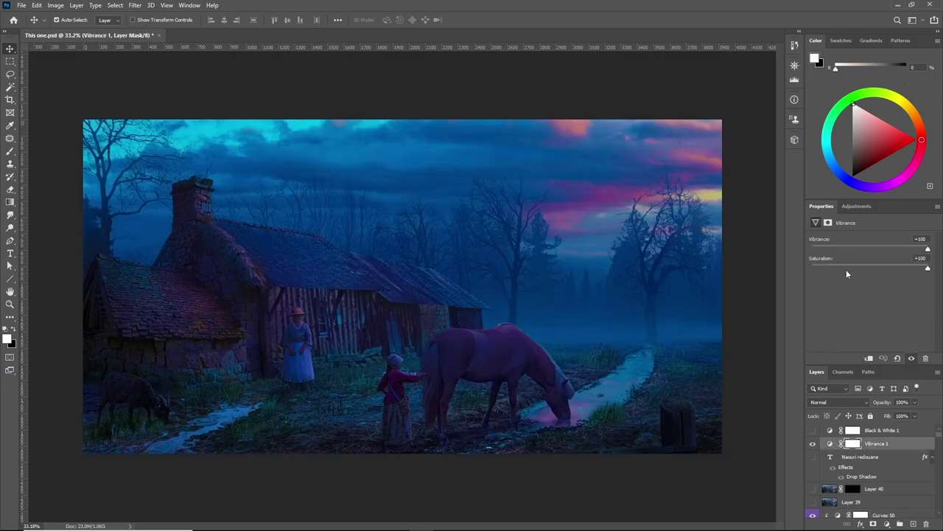
{"action": "scroll", "coordinate": [524, 322], "scroll_direction": "down", "scroll_amount": 4}
{"action": "scroll", "coordinate": [524, 322], "scroll_direction": "up", "scroll_amount": 2}
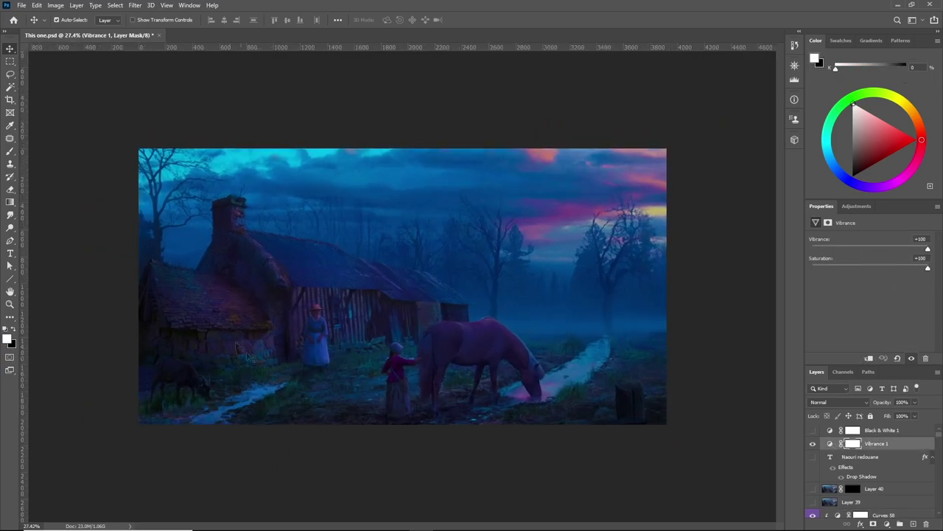
{"action": "scroll", "coordinate": [420, 350], "scroll_direction": "down", "scroll_amount": 1}
{"action": "scroll", "coordinate": [436, 374], "scroll_direction": "up", "scroll_amount": 2}
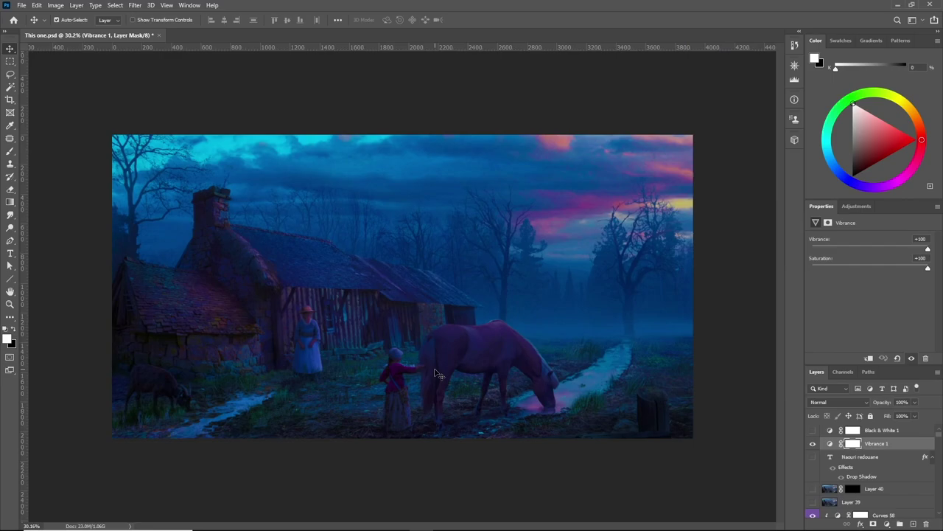
{"action": "scroll", "coordinate": [309, 304], "scroll_direction": "up", "scroll_amount": 5}
{"action": "scroll", "coordinate": [302, 301], "scroll_direction": "down", "scroll_amount": 3}
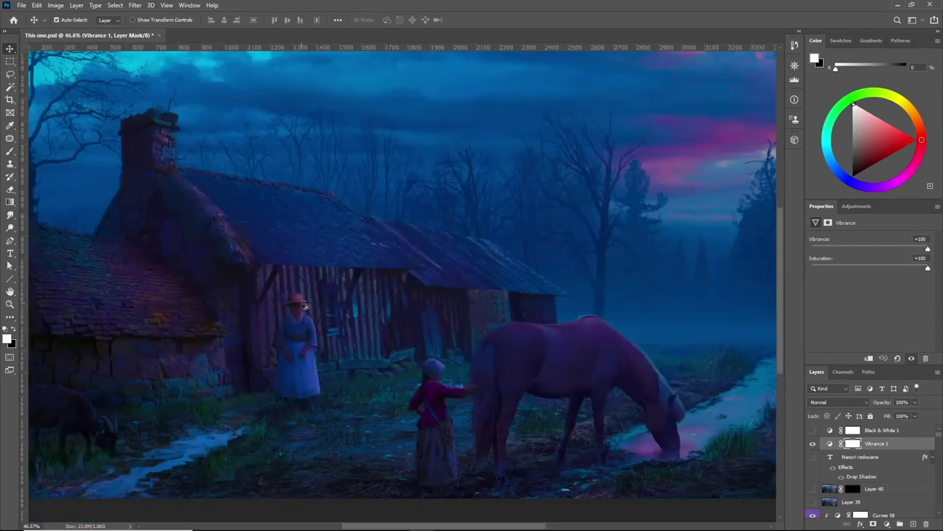
{"action": "scroll", "coordinate": [392, 427], "scroll_direction": "down", "scroll_amount": 2}
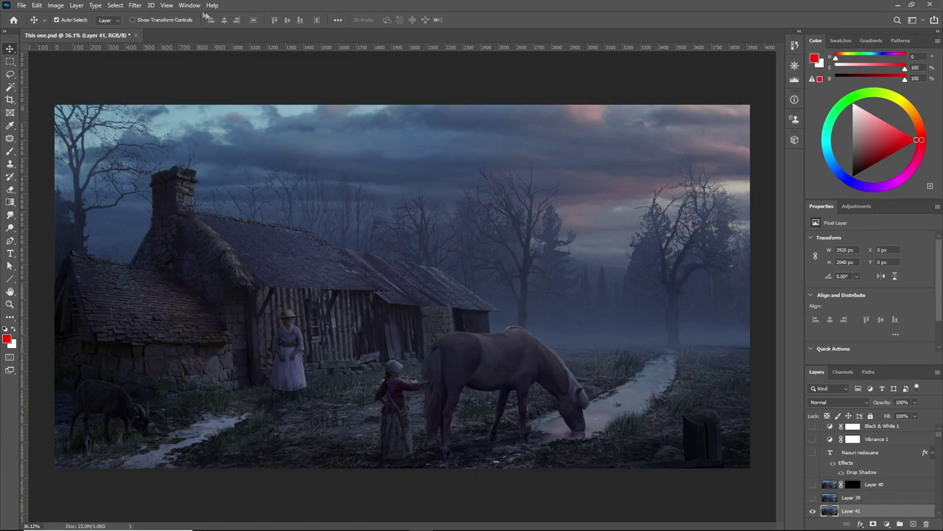
Open the Camera Raw Filter on Layer 41 and set the exposure to +0.50 and the contrast to +10.
{"action": "left_click", "coordinate": [142, 6]}
{"action": "left_click", "coordinate": [162, 64]}
{"action": "key", "text": "shift+ctrl+a"}
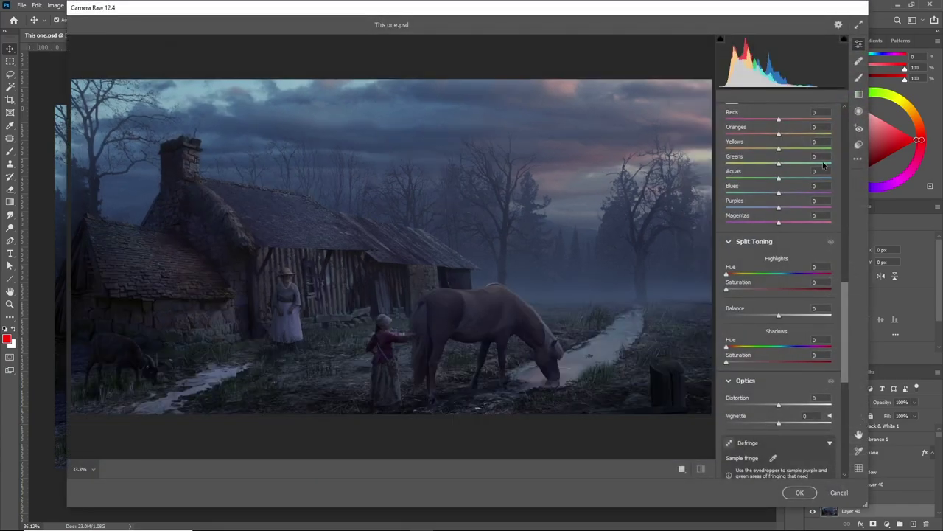
{"action": "key", "text": "shift+Up"}
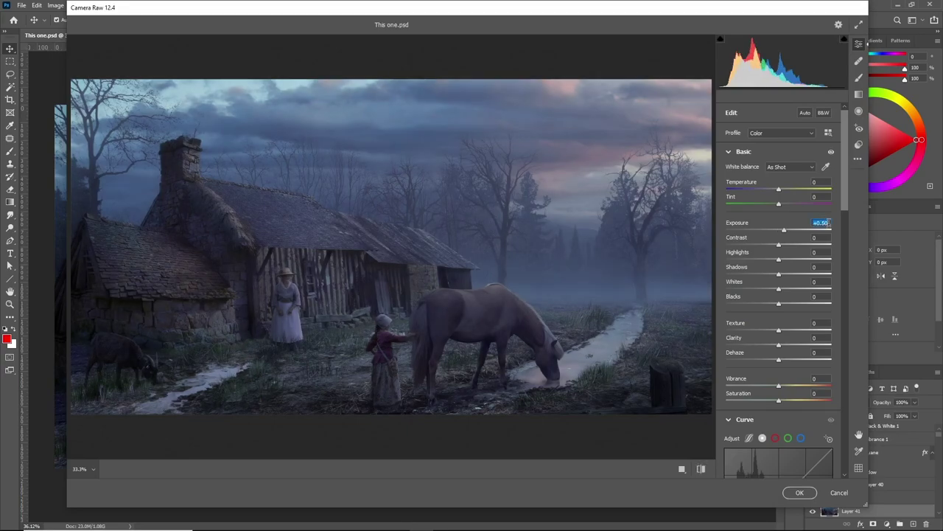
{"action": "left_click", "coordinate": [829, 236]}
{"action": "key", "text": "shift+Up"}
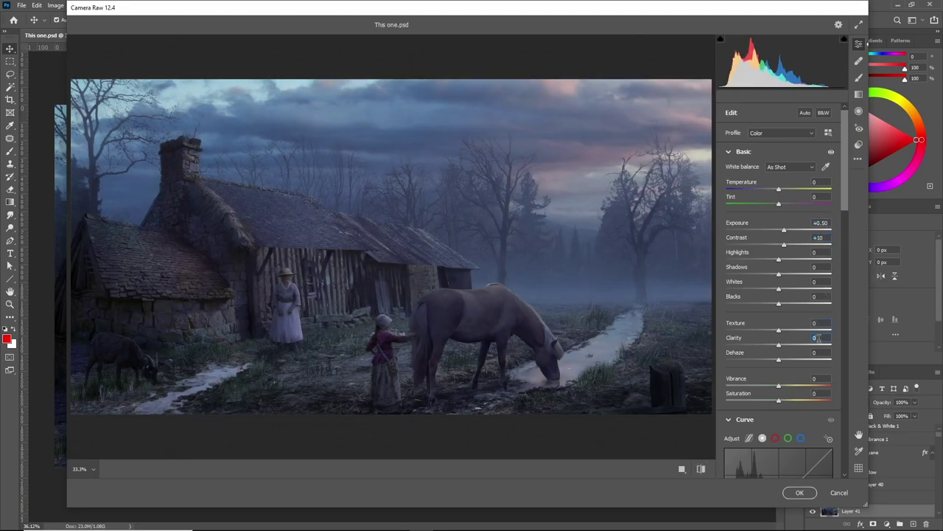
Set the clarity to +10 and the vibrance to +10 in the Camera Raw basic adjustments.
{"action": "left_click", "coordinate": [818, 337]}
{"action": "type", "text": "10"}
{"action": "key", "text": "Return"}
{"action": "left_click", "coordinate": [816, 378]}
{"action": "type", "text": "10"}
{"action": "key", "text": "Return"}
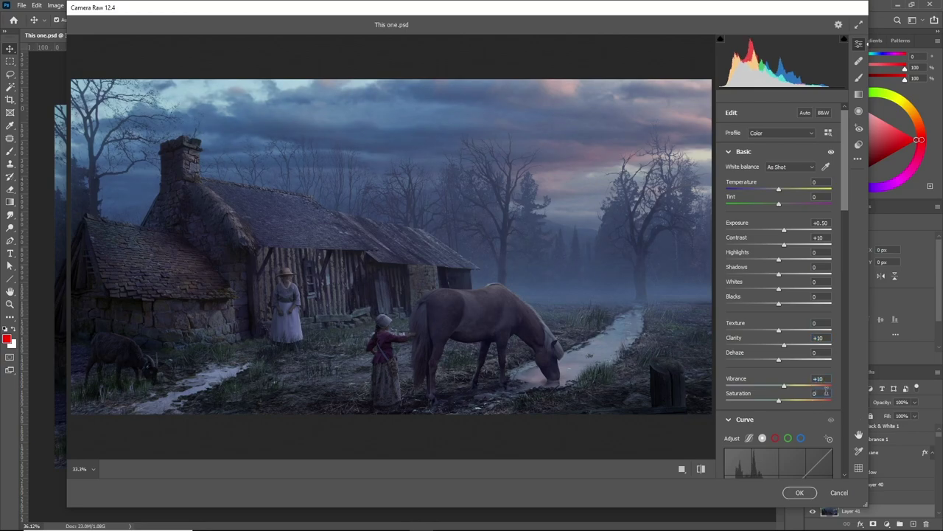
Set the saturation to +8 and warm the white balance with a temperature of +3.
{"action": "key", "text": "BackSpace"}
{"action": "type", "text": "8"}
{"action": "type", "text": "3"}
{"action": "key", "text": "Return"}
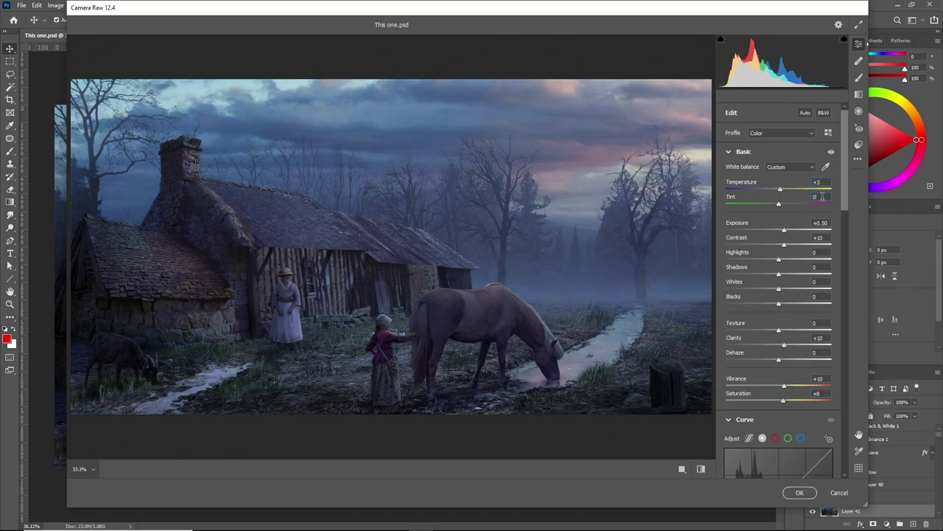
Set the blues hue to -5 in the Color Mixer and the saturation of blues and purples to +5.
{"action": "scroll", "coordinate": [792, 251], "scroll_direction": "down", "scroll_amount": 10}
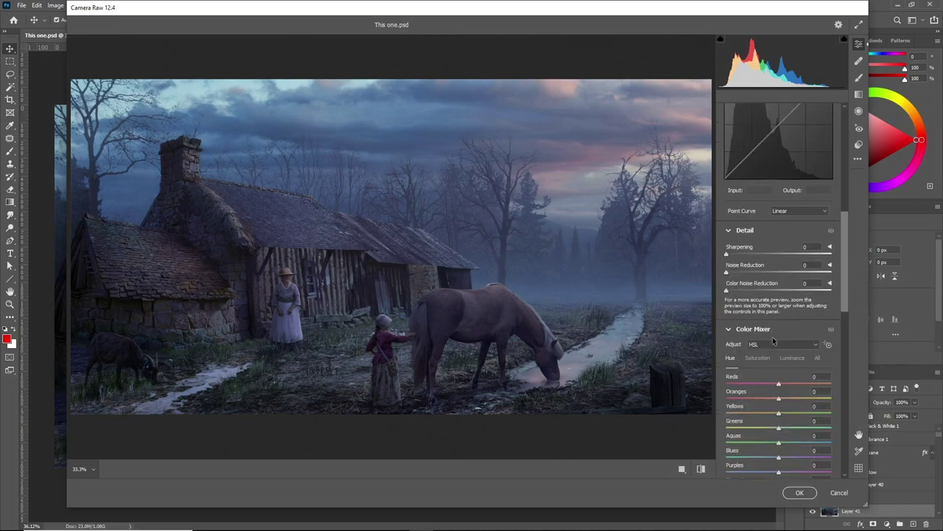
{"action": "scroll", "coordinate": [762, 337], "scroll_direction": "down", "scroll_amount": 1}
{"action": "mouse_move", "coordinate": [778, 378]}
{"action": "left_mouse_down"}
{"action": "mouse_move", "coordinate": [751, 381]}
{"action": "mouse_move", "coordinate": [772, 382]}
{"action": "mouse_move", "coordinate": [773, 365]}
{"action": "left_mouse_up"}
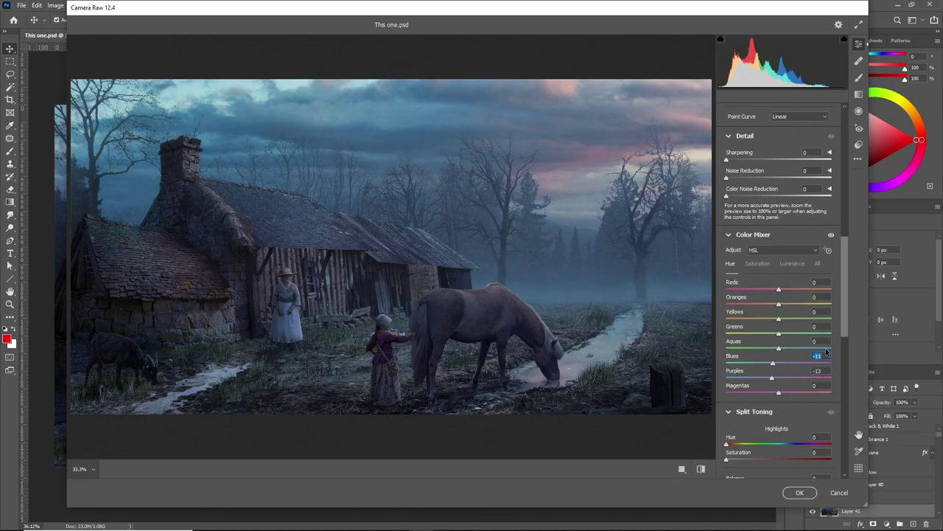
{"action": "type", "text": "-"}
{"action": "type", "text": "5"}
{"action": "key", "text": "Tab"}
{"action": "type", "text": "5"}
{"action": "left_click", "coordinate": [757, 263]}
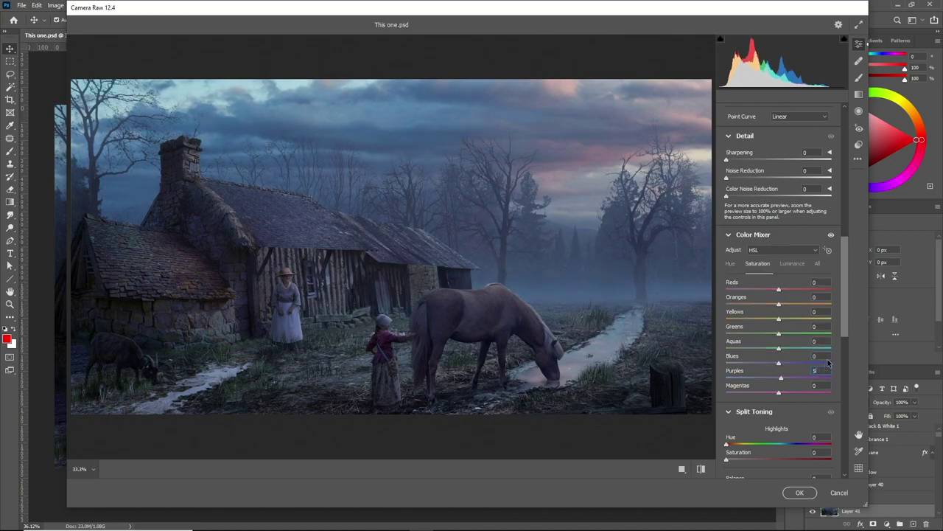
Deepen the dark tones by setting highlights to +1, shadows to -24 and blacks to -11.
{"action": "scroll", "coordinate": [810, 327], "scroll_direction": "up", "scroll_amount": 10}
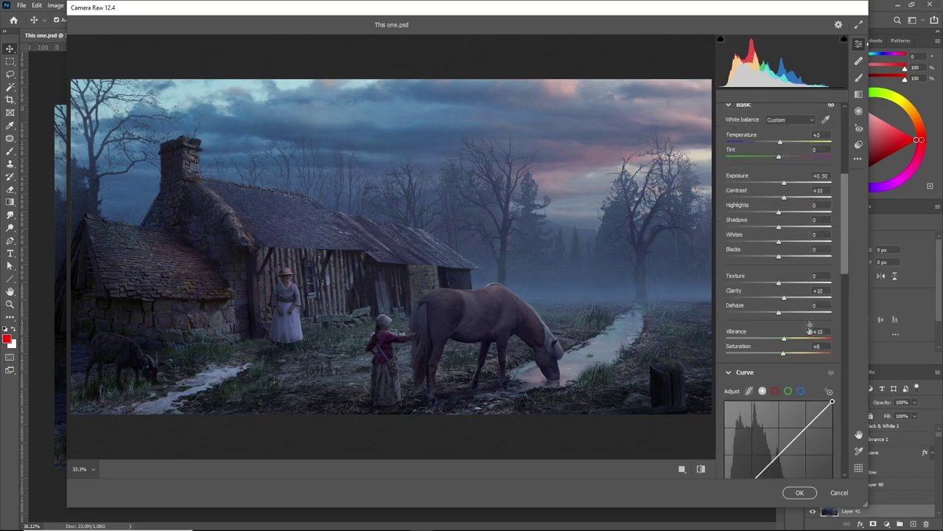
{"action": "scroll", "coordinate": [809, 326], "scroll_direction": "up", "scroll_amount": 2}
{"action": "left_click_drag", "start_coordinate": [779, 259], "coordinate": [773, 308]}
{"action": "scroll", "coordinate": [785, 324], "scroll_direction": "down", "scroll_amount": 6}
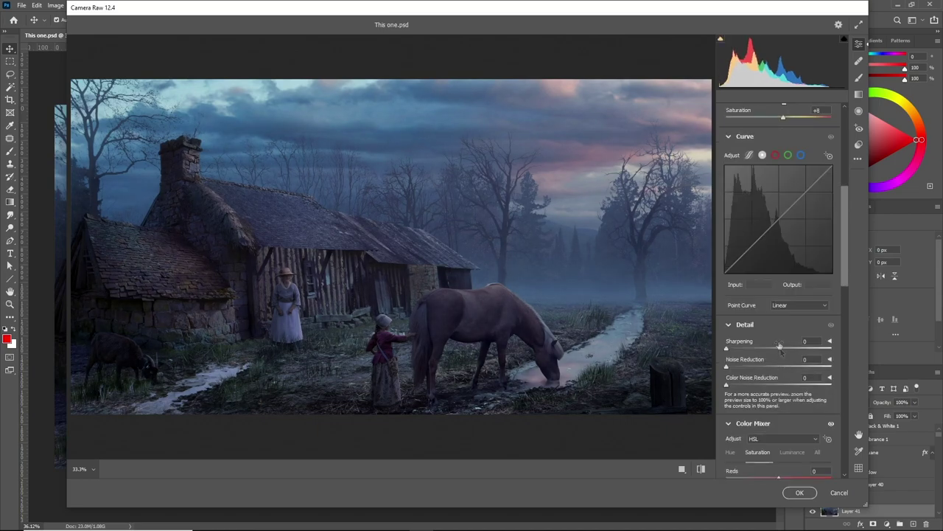
{"action": "scroll", "coordinate": [792, 325], "scroll_direction": "up", "scroll_amount": 5}
{"action": "scroll", "coordinate": [790, 317], "scroll_direction": "up", "scroll_amount": 1}
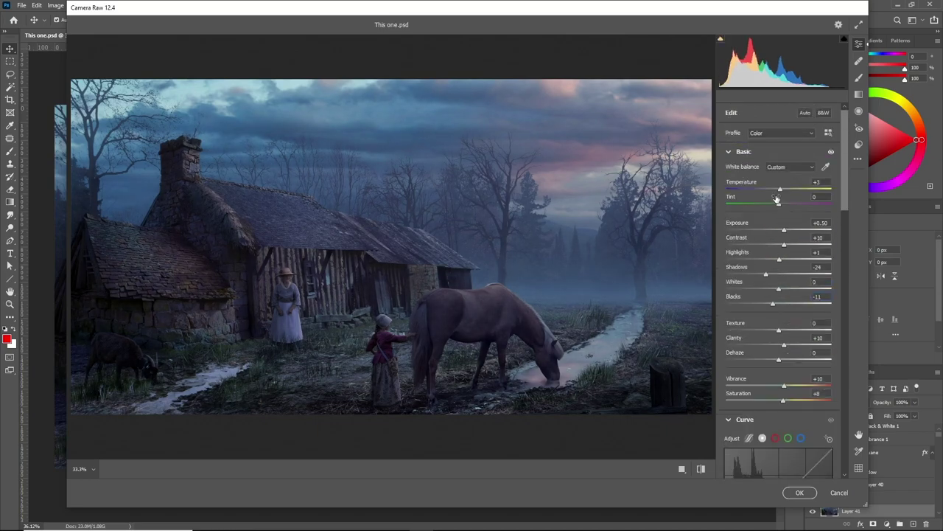
Apply the Camera Raw adjustments to Layer 41 and view the whole composite.
{"action": "scroll", "coordinate": [792, 306], "scroll_direction": "down", "scroll_amount": 7}
{"action": "scroll", "coordinate": [787, 317], "scroll_direction": "down", "scroll_amount": 15}
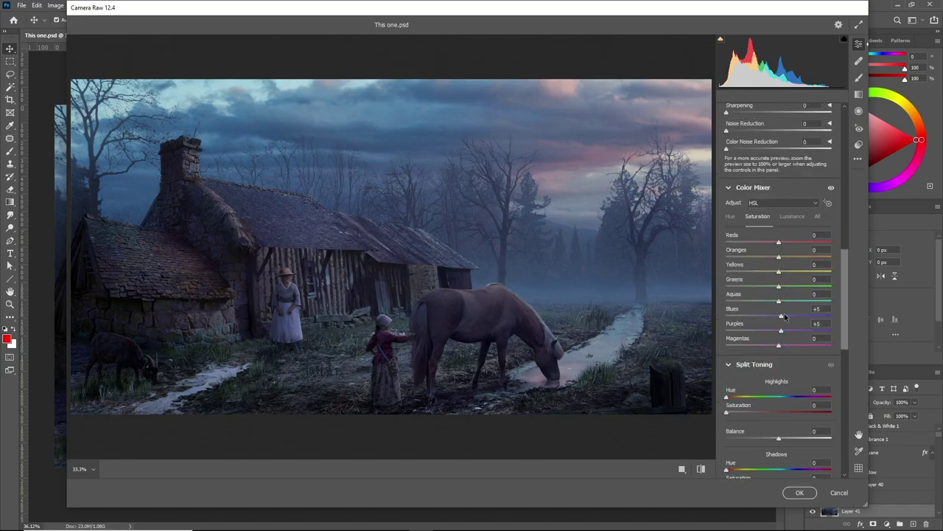
{"action": "left_click", "coordinate": [800, 492]}
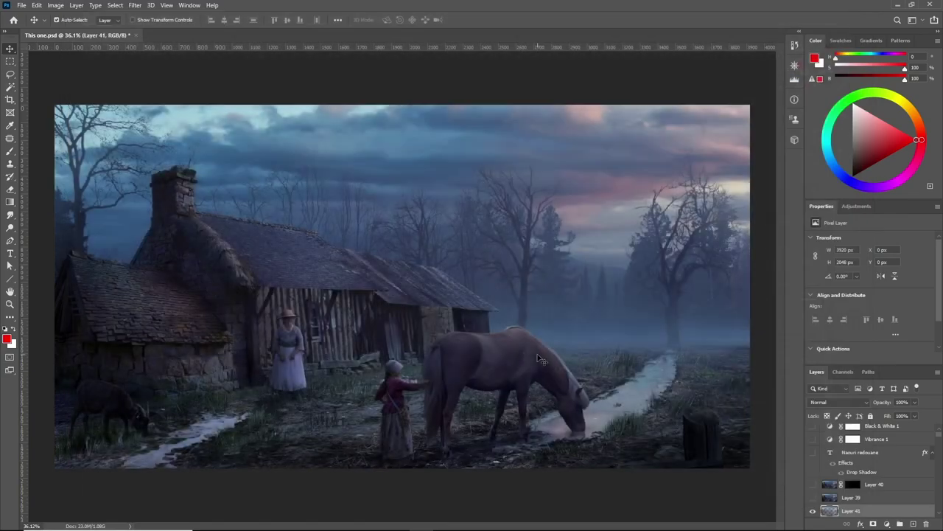
{"action": "scroll", "coordinate": [449, 347], "scroll_direction": "down", "scroll_amount": 2}
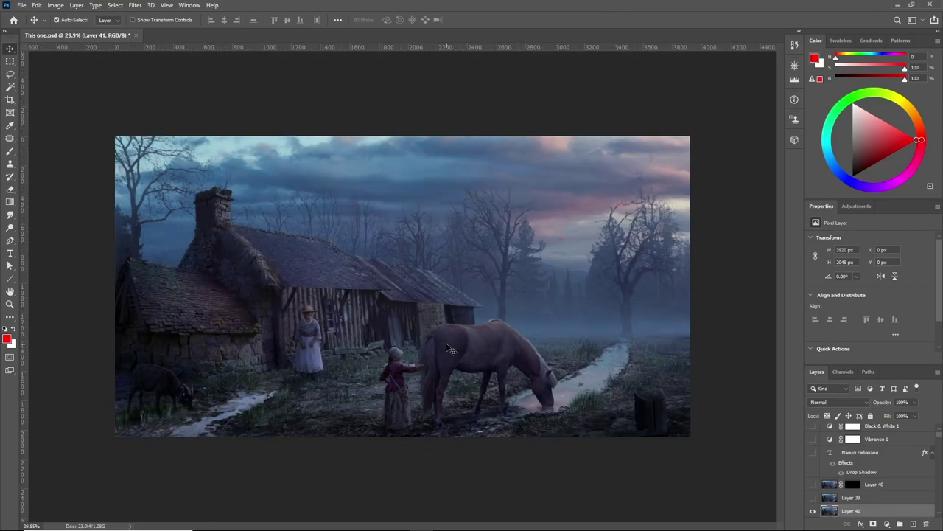
{"action": "scroll", "coordinate": [449, 348], "scroll_direction": "up", "scroll_amount": 1}
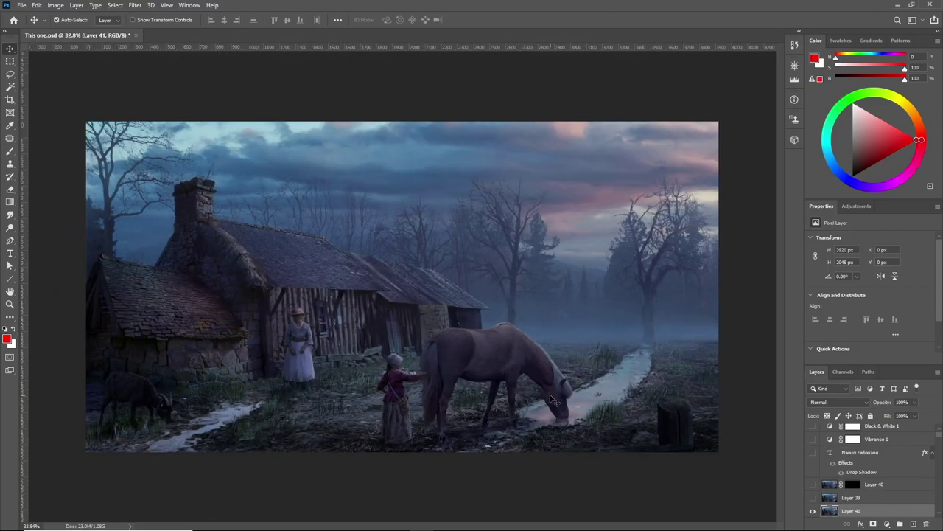